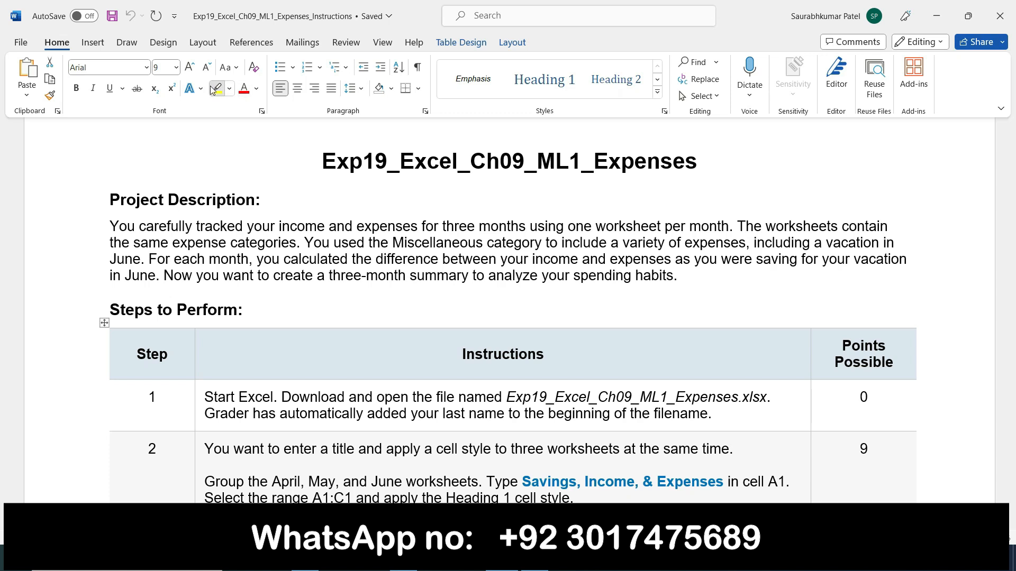
# - Highlight the document title Exp19_Excel_Ch09_ML1_Expenses in yellow
pyautogui.moveTo(325, 156); pyautogui.dragTo(760, 190)
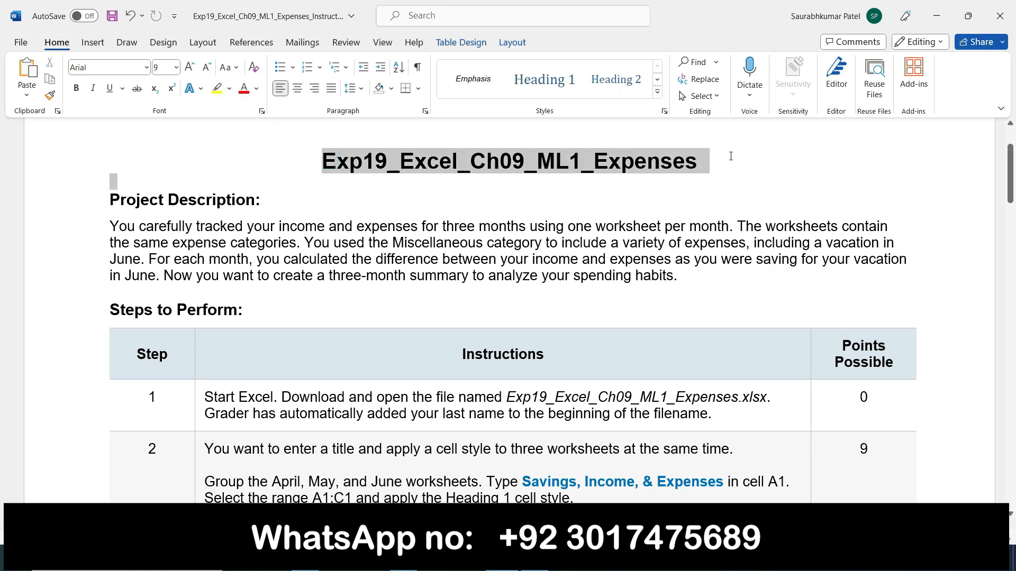
pyautogui.hotkey('shift', 'Left')
pyautogui.hotkey('shift', 'Left')
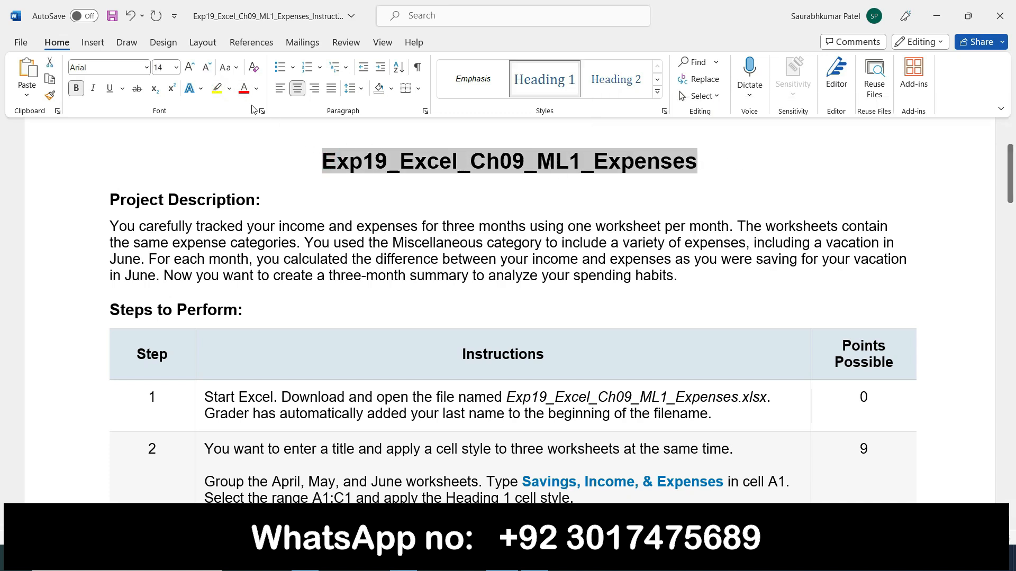
pyautogui.click(217, 89)
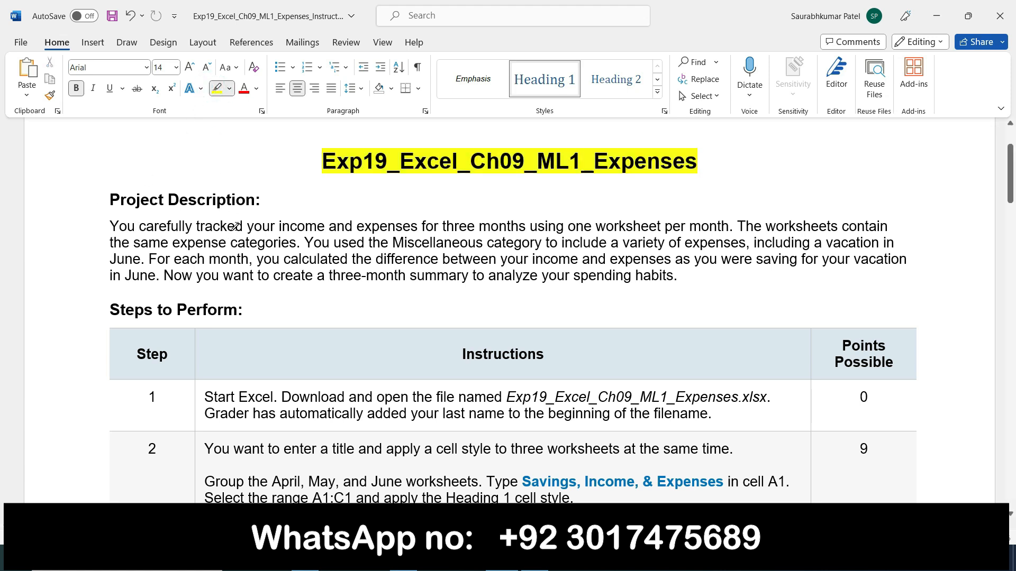
# - Highlight the key phrases of the project description and the workbook file name in instruction 1 in yellow
pyautogui.moveTo(264, 225); pyautogui.dragTo(731, 225)
pyautogui.moveTo(142, 243)
pyautogui.mouseDown()
pyautogui.moveTo(322, 259)
pyautogui.moveTo(364, 239)
pyautogui.moveTo(865, 244)
pyautogui.moveTo(881, 260)
pyautogui.moveTo(395, 242)
pyautogui.moveTo(251, 258)
pyautogui.moveTo(663, 266)
pyautogui.mouseUp()
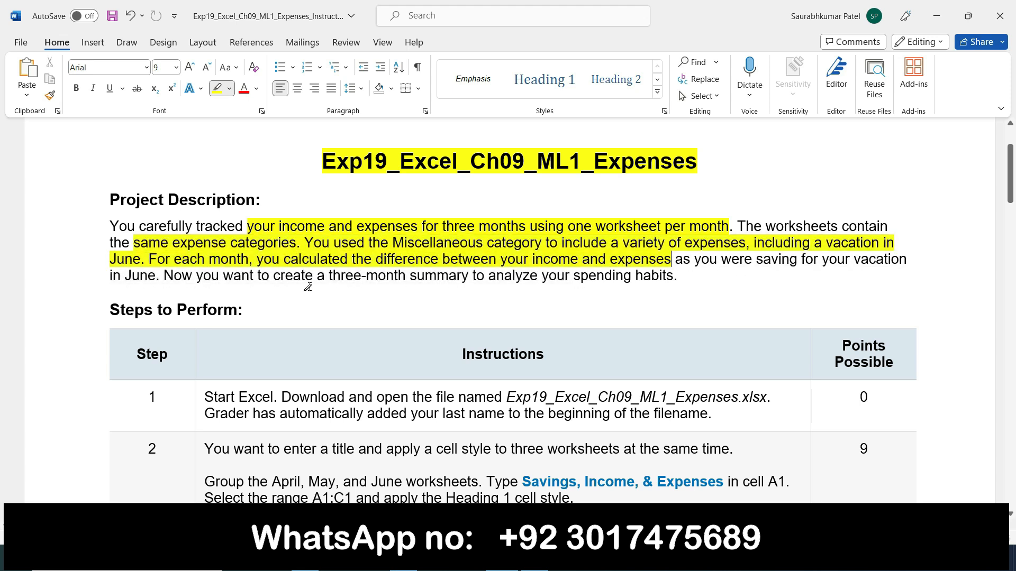
pyautogui.moveTo(161, 279); pyautogui.dragTo(674, 276)
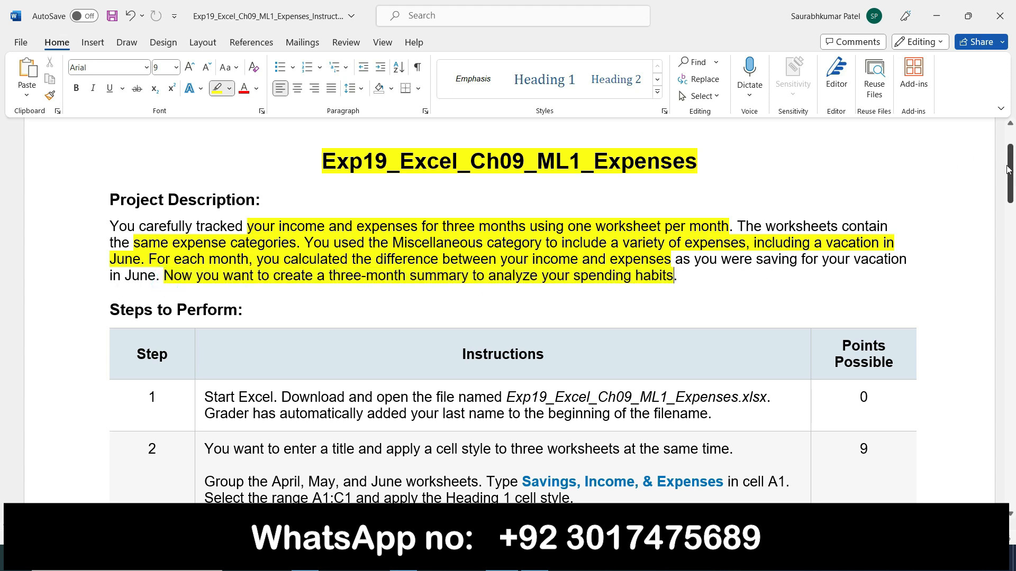
pyautogui.moveTo(1011, 171); pyautogui.dragTo(1012, 201)
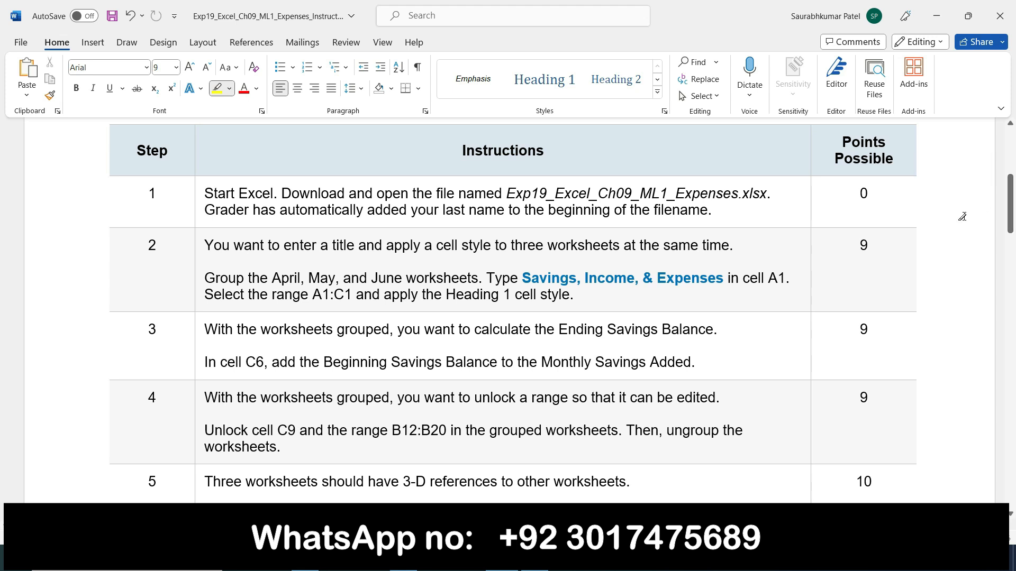
pyautogui.moveTo(509, 194); pyautogui.dragTo(766, 186)
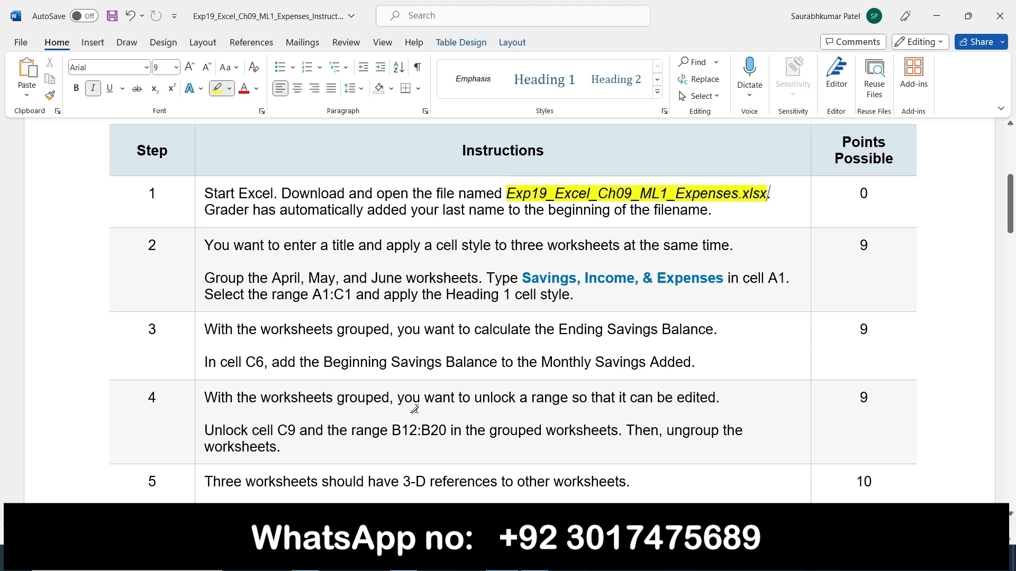
# - Switch to the Exp19_Excel_Ch09_ML1_Expenses workbook in Excel and look through its monthly worksheets
pyautogui.click(534, 558)
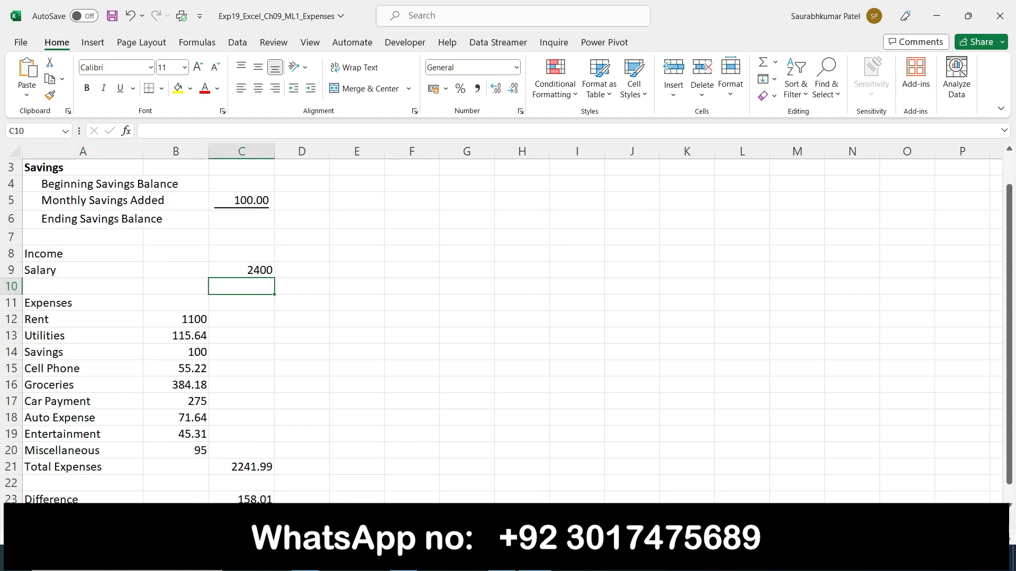
pyautogui.hotkey('ctrl', 'pagedown')
pyautogui.hotkey('ctrl', 'pagedown')
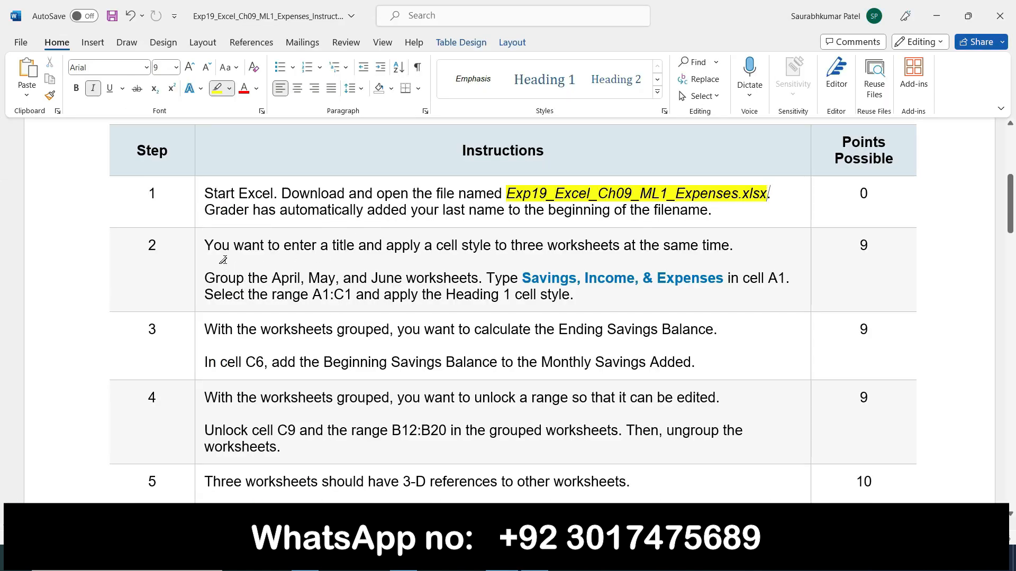
# - In the Word instructions, highlight step 2's phrase about entering a title and styling three worksheets, plus its sentence on grouping them
pyautogui.moveTo(1010, 209); pyautogui.dragTo(1011, 223)
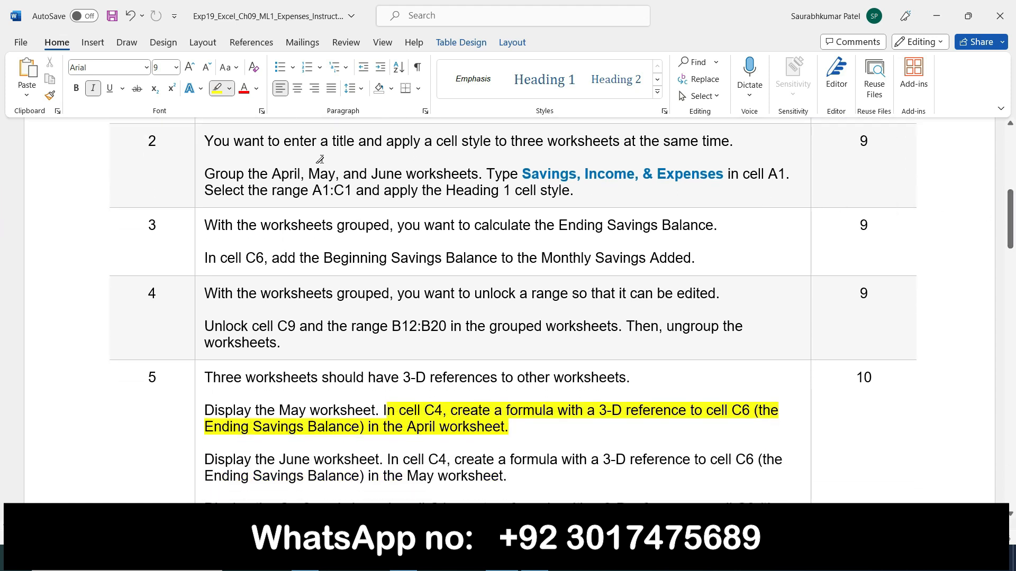
pyautogui.moveTo(283, 144); pyautogui.dragTo(714, 137)
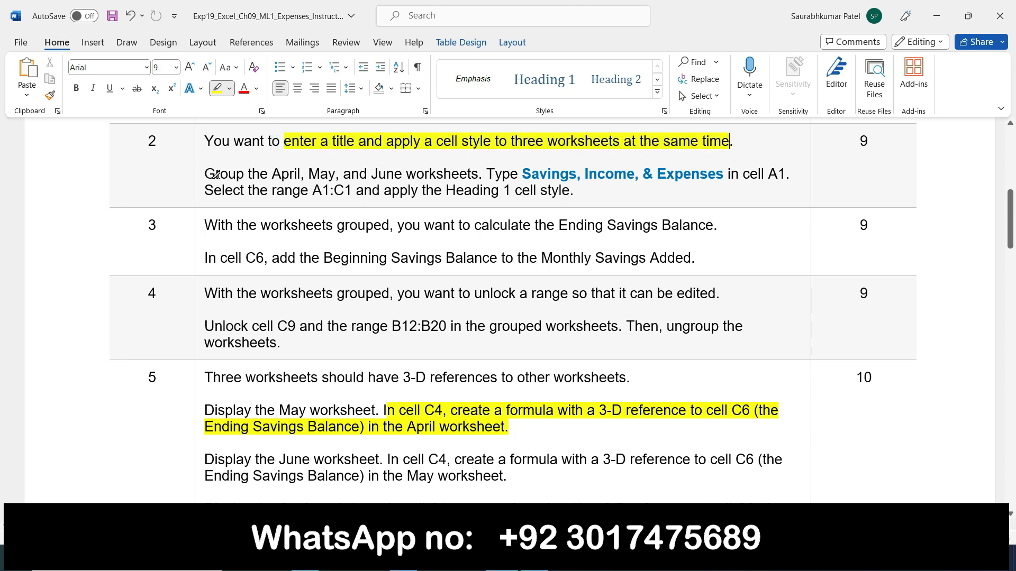
pyautogui.moveTo(211, 174); pyautogui.dragTo(488, 171)
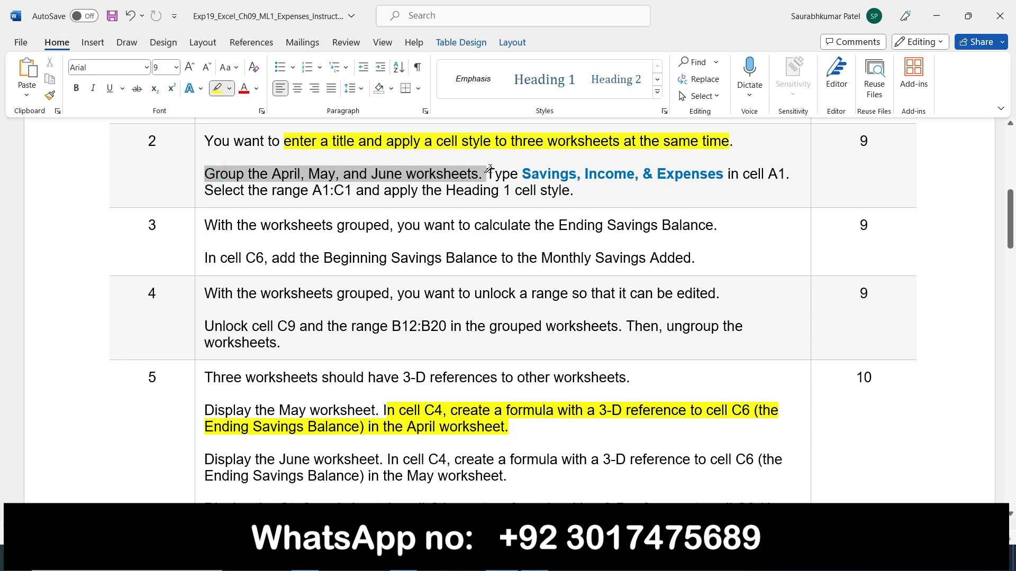
pyautogui.moveTo(489, 168); pyautogui.dragTo(487, 170)
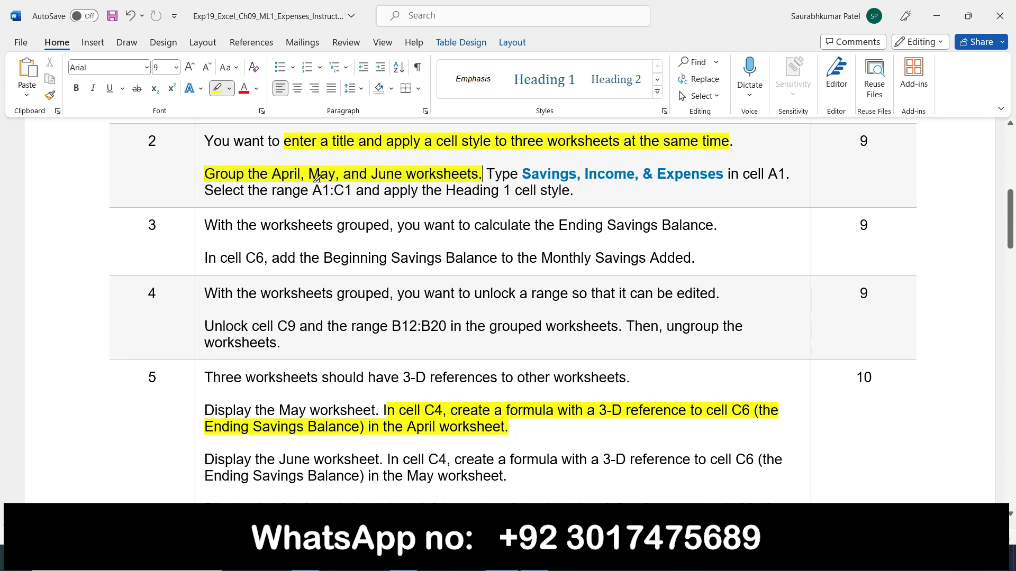
# - Switch to Excel and group the April, May, and June worksheets
pyautogui.click(534, 558)
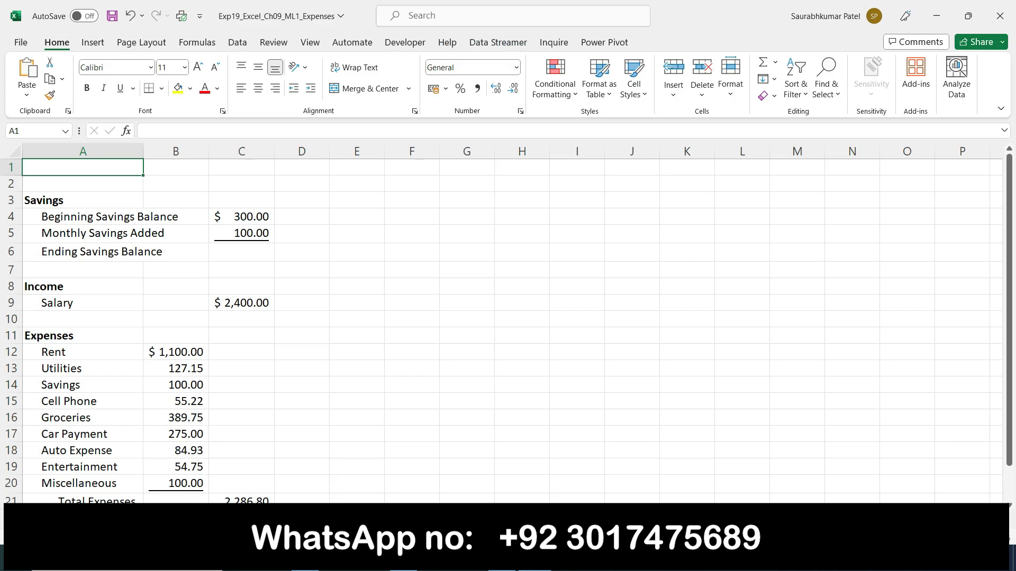
pyautogui.keyDown('shift'); pyautogui.click(149, 518); pyautogui.keyUp('shift')
pyautogui.rightClick(154, 518)
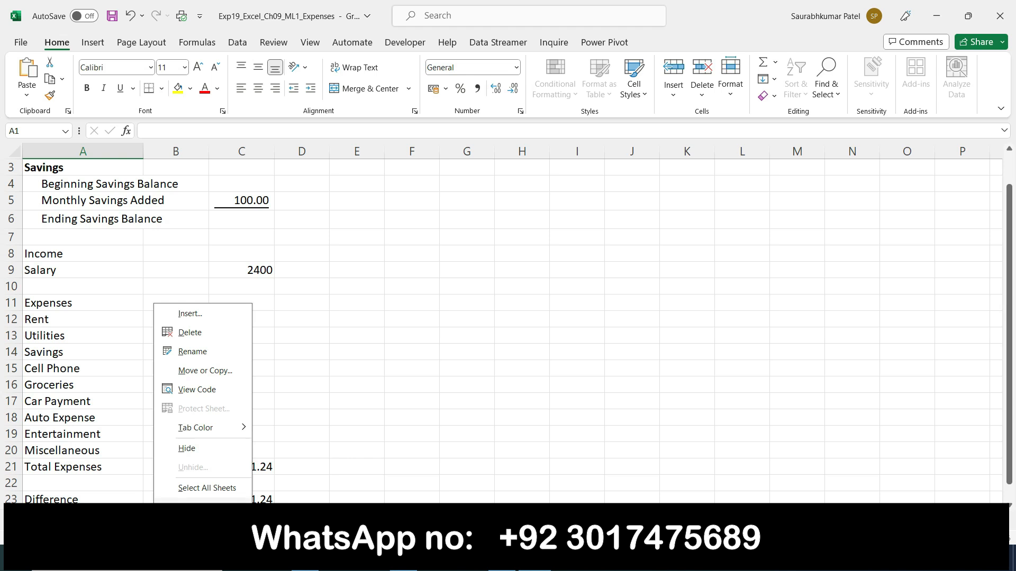
pyautogui.click(312, 465)
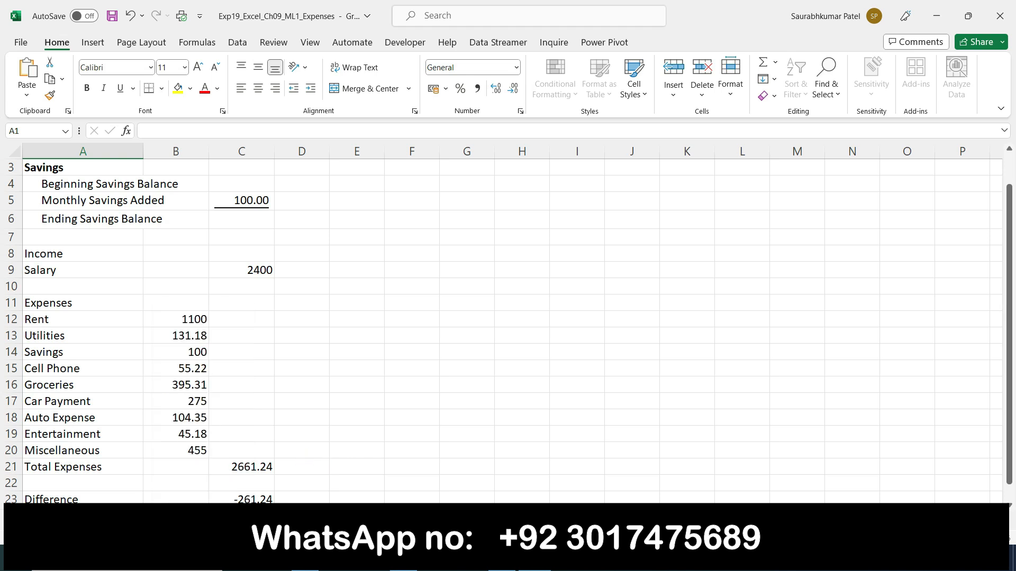
# - Copy the title "Savings, Income, & Expenses" from instruction 2 in Word and paste it into cell A1 of the grouped Excel worksheets
pyautogui.click(502, 559)
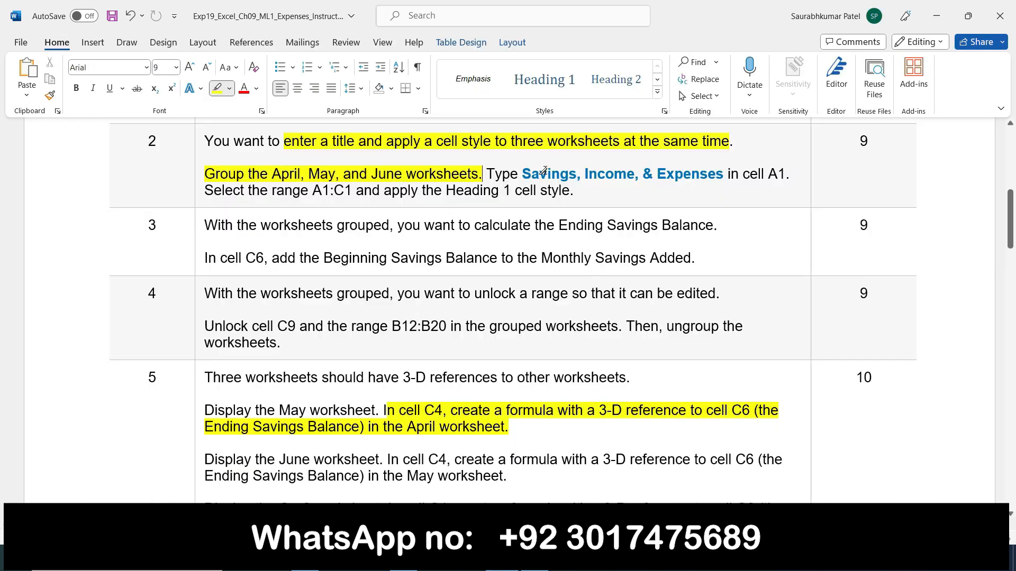
pyautogui.click(218, 89)
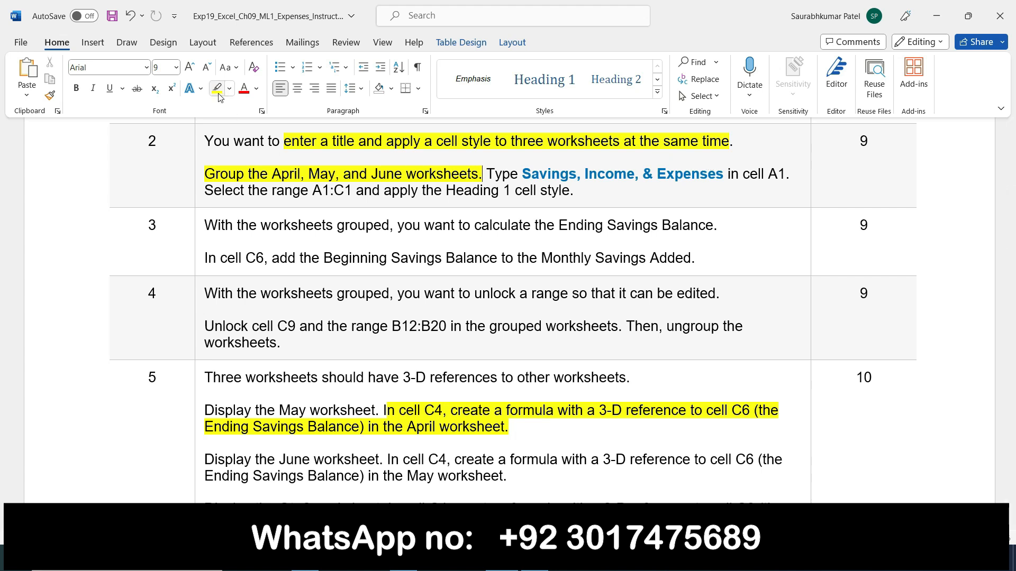
pyautogui.moveTo(523, 173); pyautogui.dragTo(724, 168)
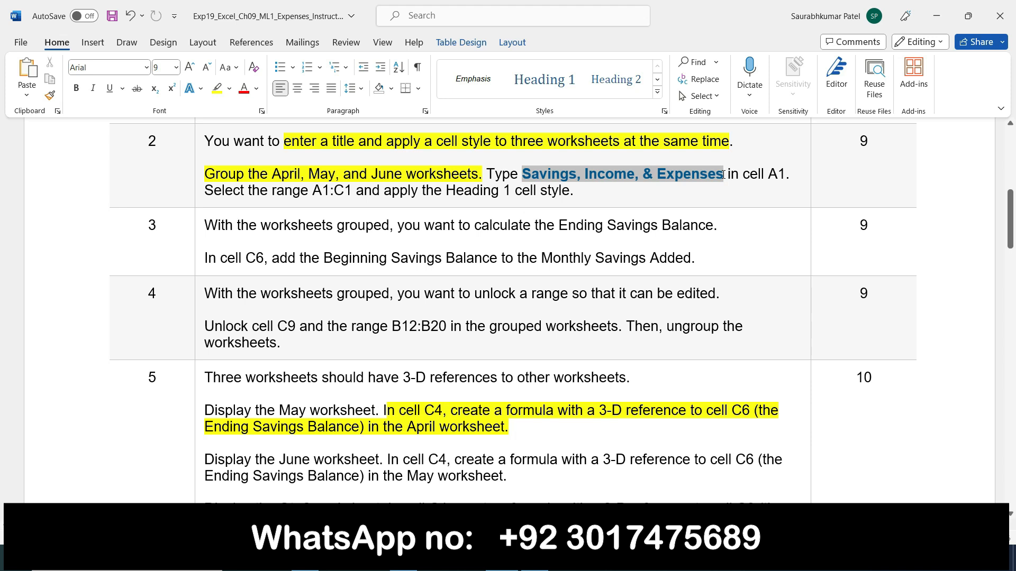
pyautogui.moveTo(723, 174); pyautogui.dragTo(724, 176)
pyautogui.hotkey('ctrl', 'c')
pyautogui.click(534, 558)
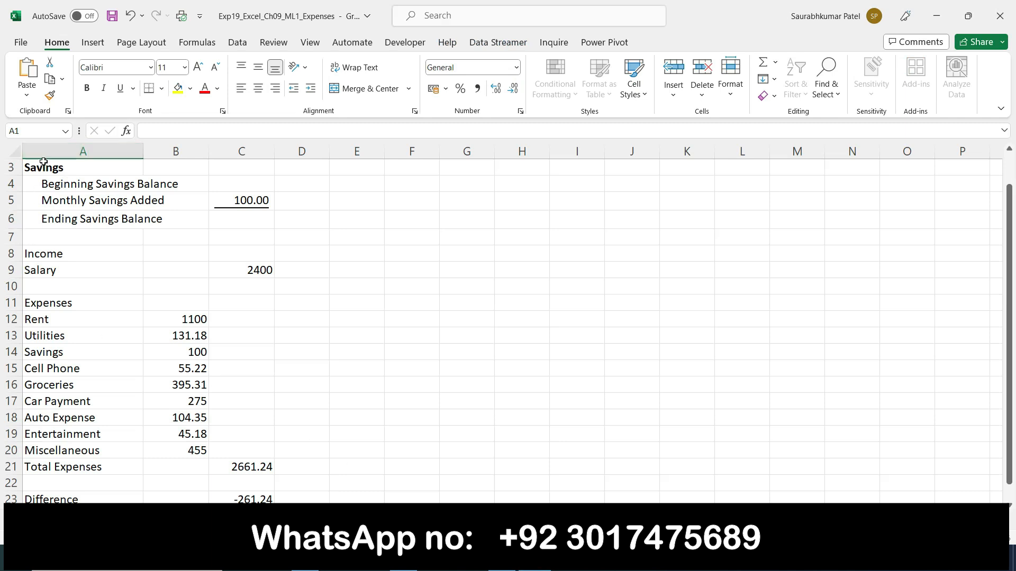
pyautogui.scroll(1, 104, 214)
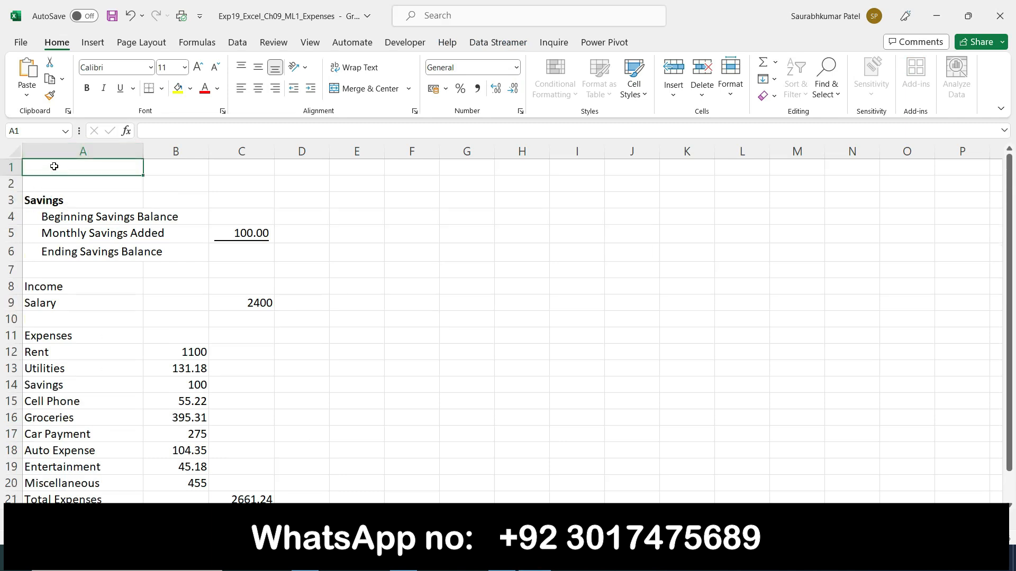
pyautogui.hotkey('ctrl', 'v')
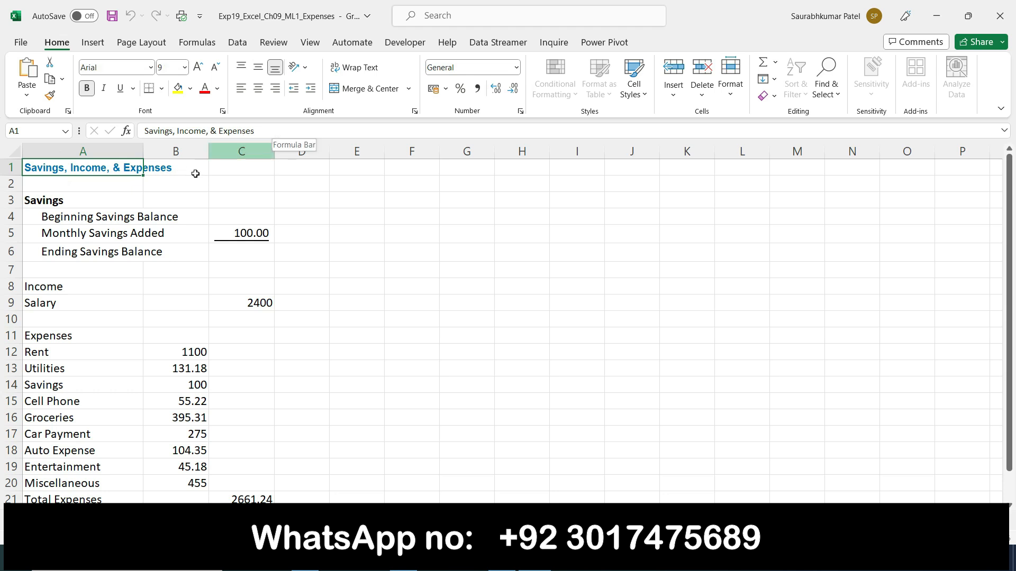
# - Replace the contents of cell A1 with the same text, "Savings, Income, & Expenses"
pyautogui.click(162, 167)
pyautogui.click(95, 165)
pyautogui.click(160, 186)
pyautogui.click(106, 166)
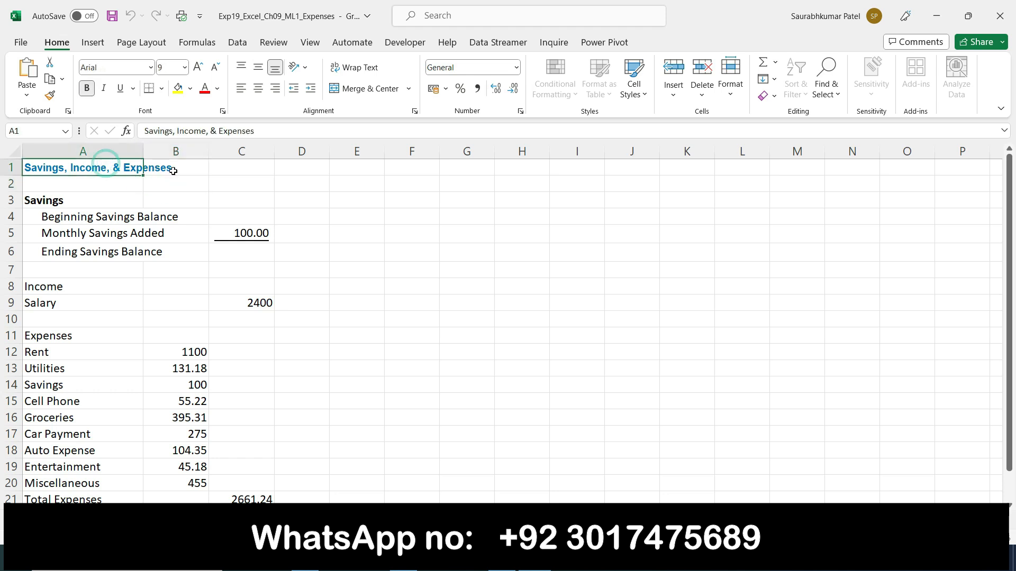
pyautogui.tripleClick(262, 129)
pyautogui.hotkey('ctrl', 'c')
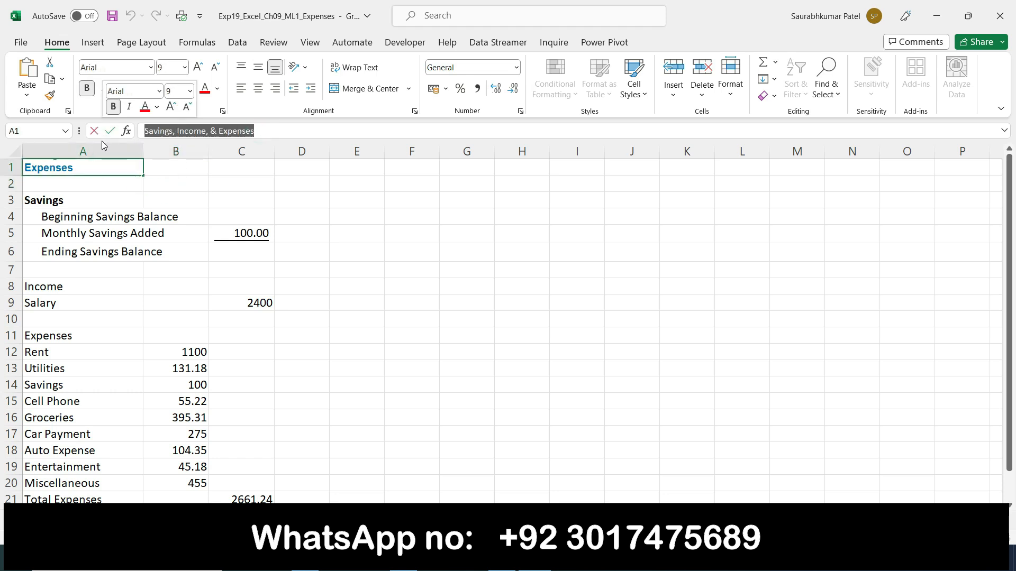
pyautogui.press('BackSpace')
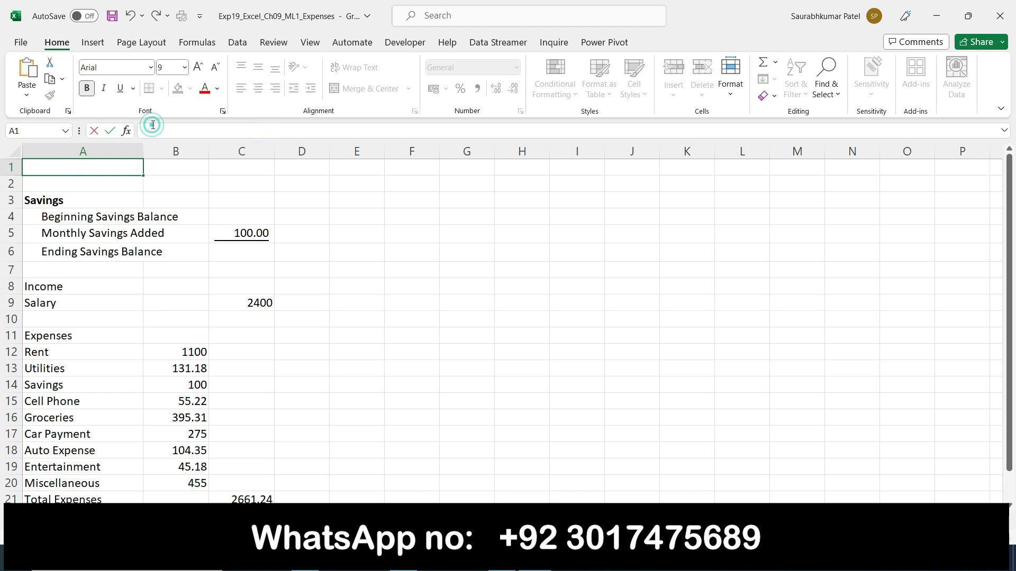
pyautogui.hotkey('ctrl', 'v')
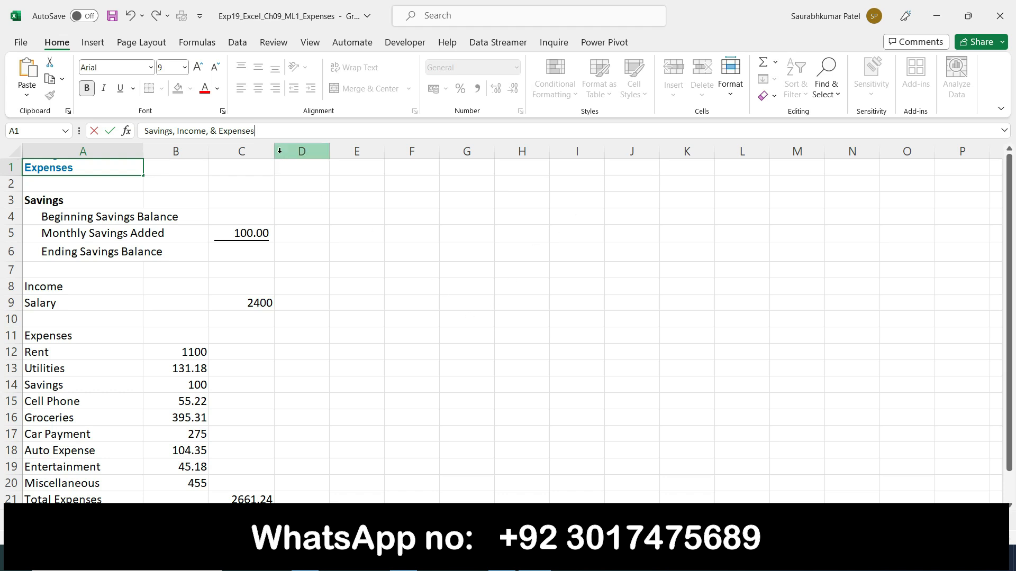
# - Compare cell A1 with the Word instructions, clear its title text, and undo the deletion
pyautogui.hotkey('alt', 'Tab')
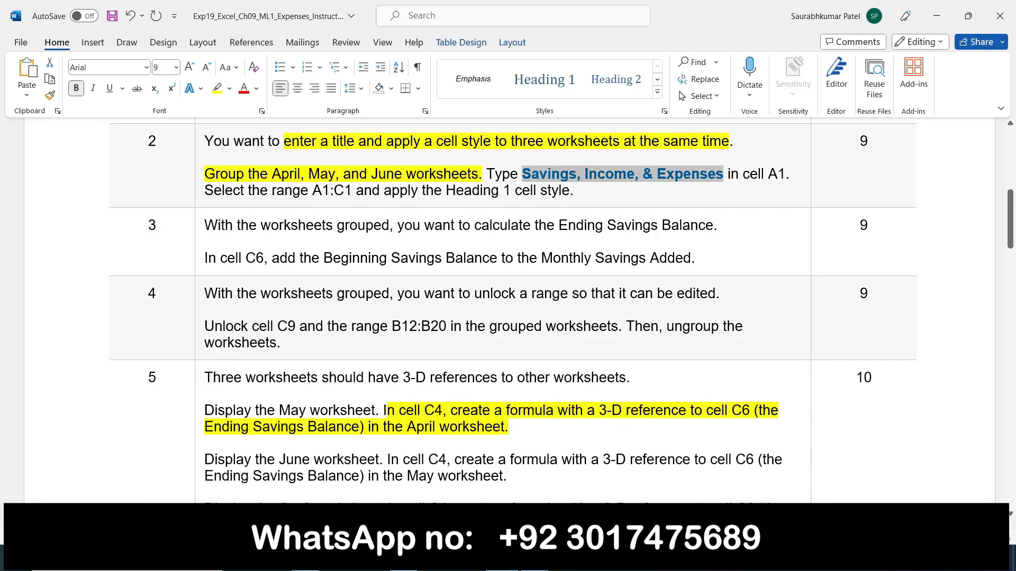
pyautogui.hotkey('alt', 'Tab')
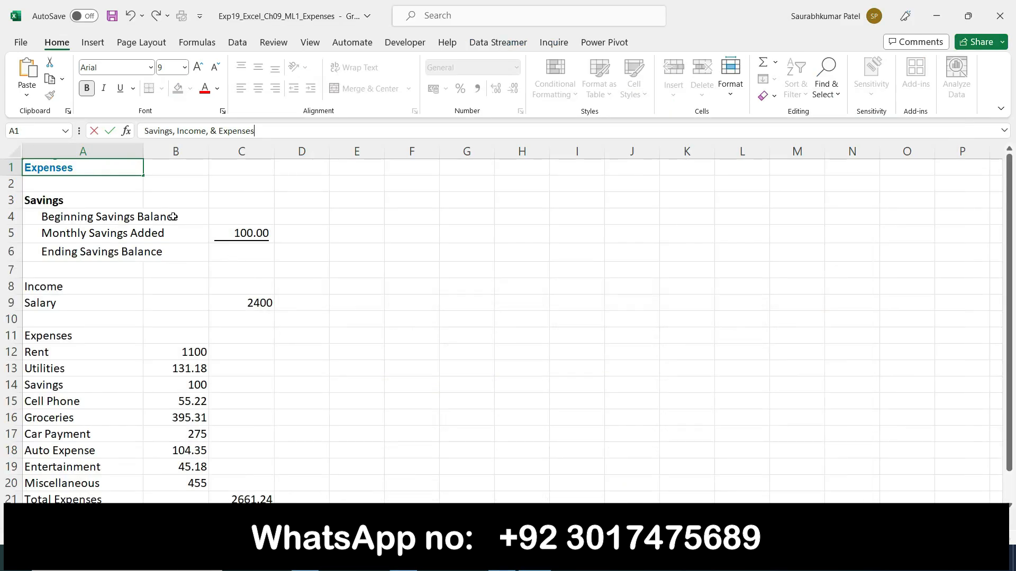
pyautogui.moveTo(257, 129); pyautogui.dragTo(138, 131)
pyautogui.press('BackSpace')
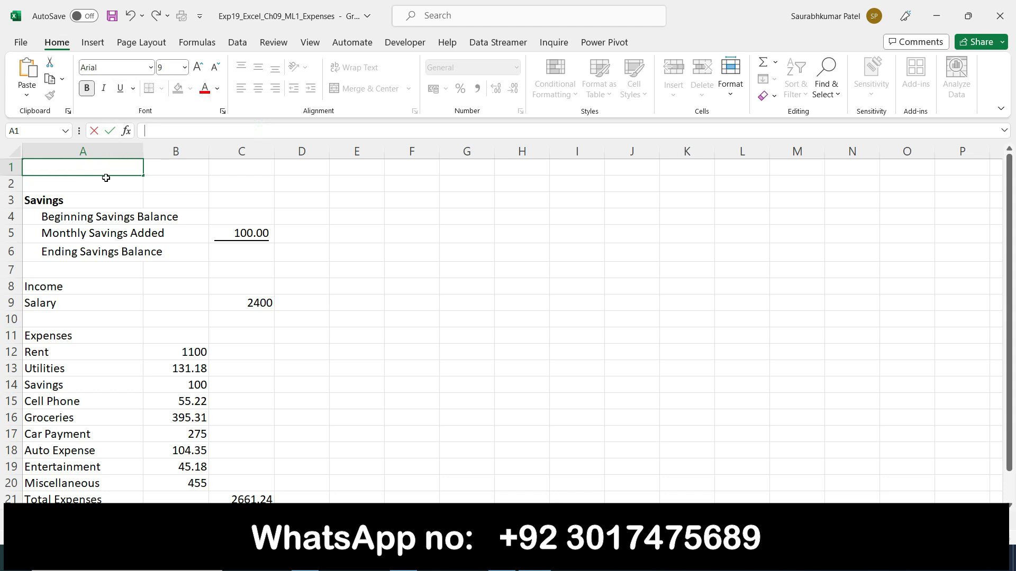
pyautogui.click(166, 131)
pyautogui.hotkey('ctrl', 'z')
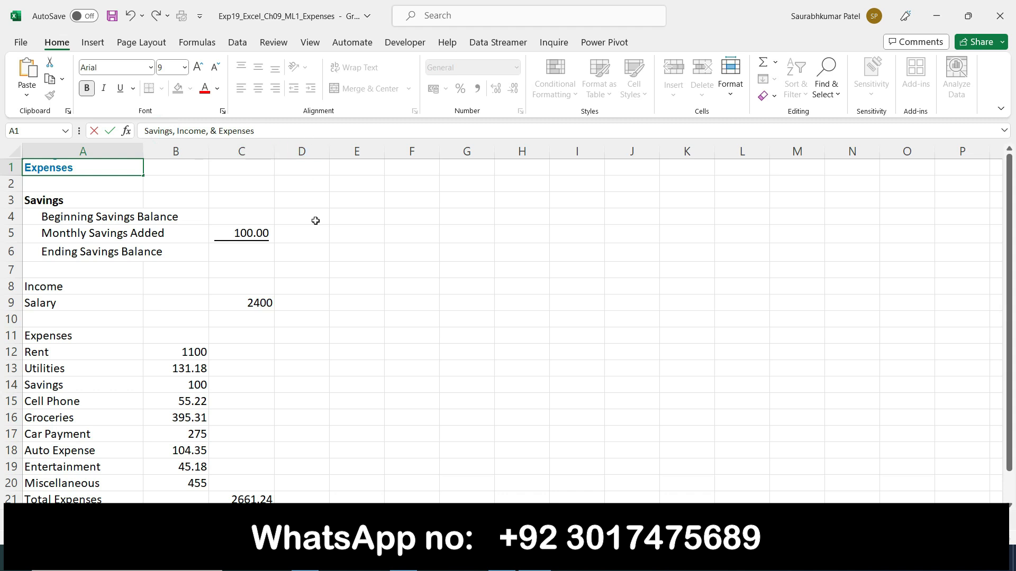
pyautogui.hotkey('alt', 'Tab')
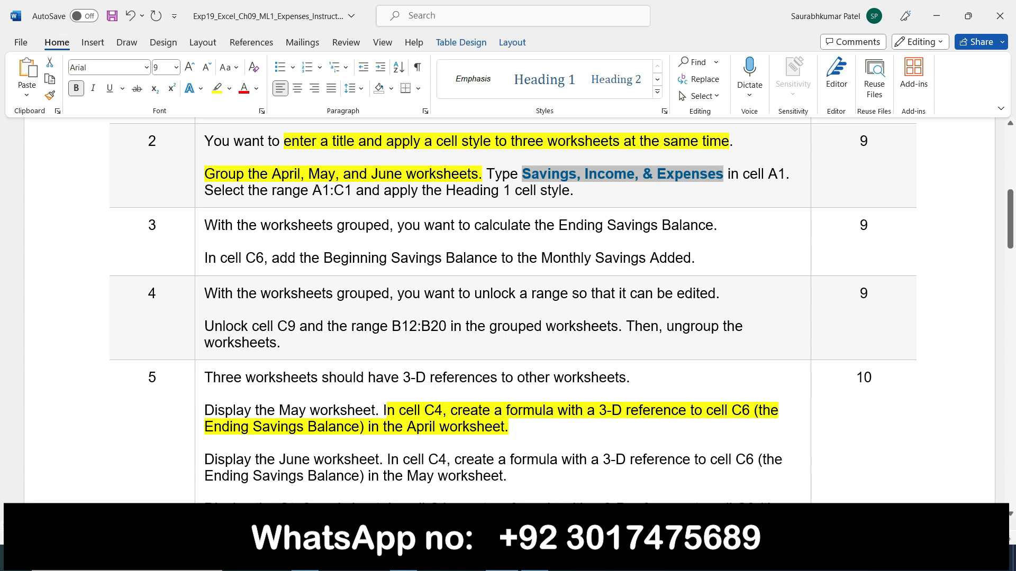
pyautogui.hotkey('alt', 'Tab')
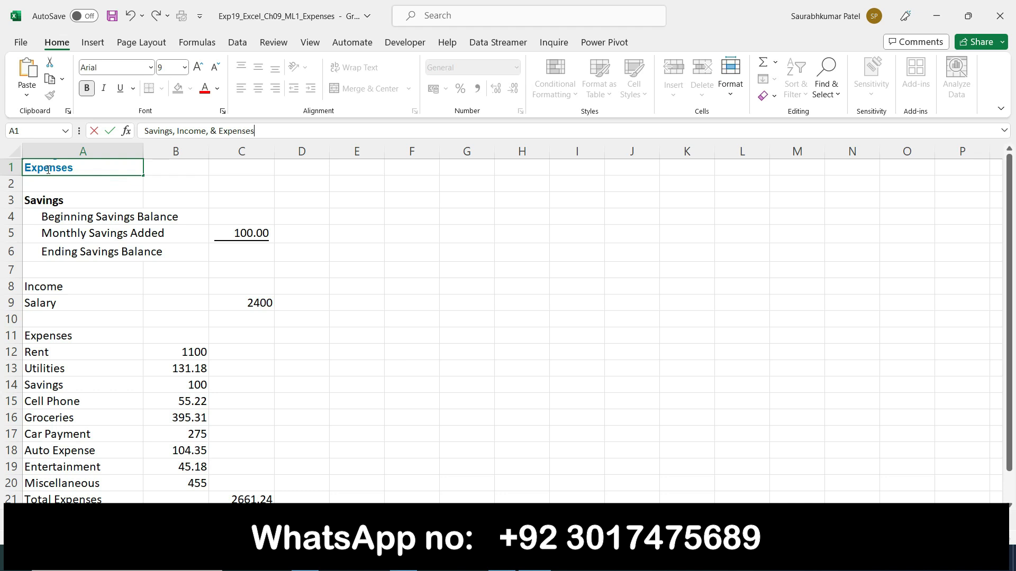
pyautogui.click(216, 221)
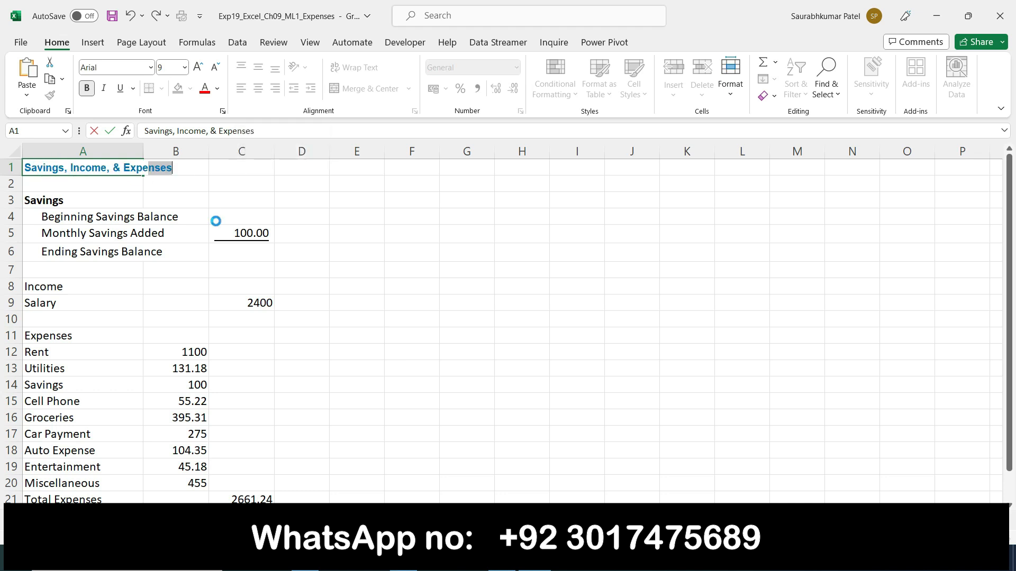
# - Select range A1:C1 in the grouped worksheets and apply the Heading 1 cell style
pyautogui.moveTo(55, 169); pyautogui.dragTo(249, 168)
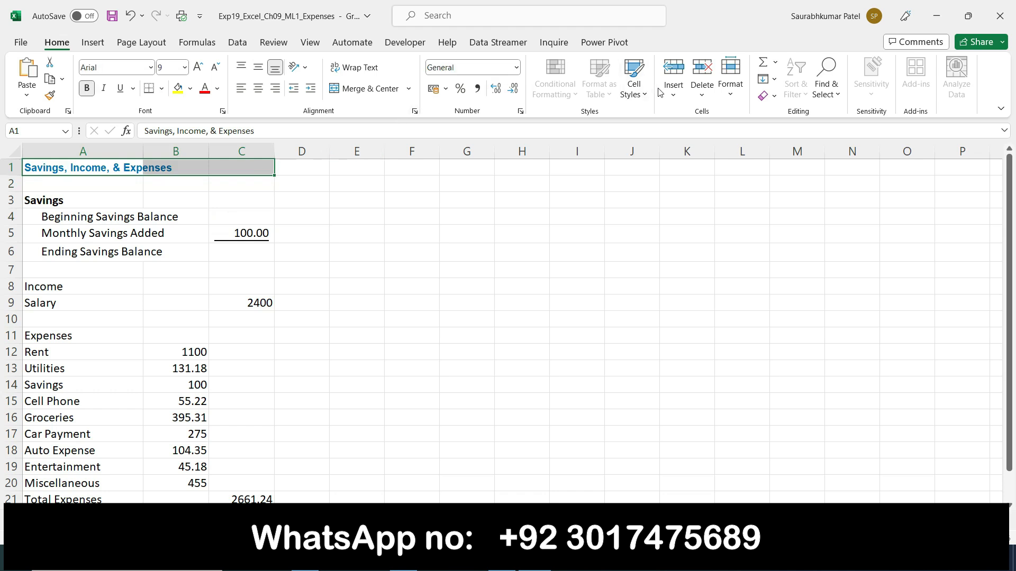
pyautogui.click(501, 557)
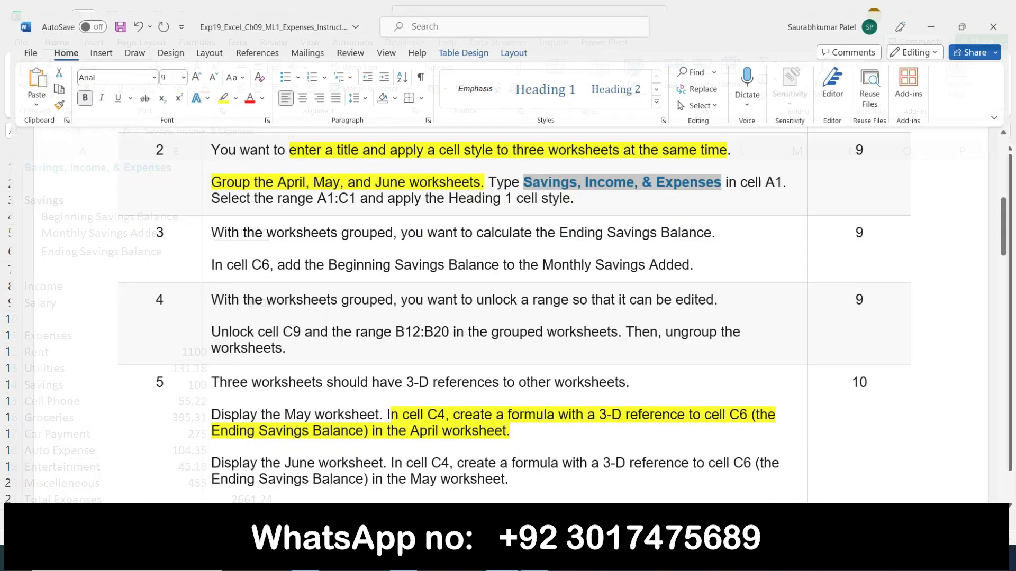
pyautogui.click(534, 557)
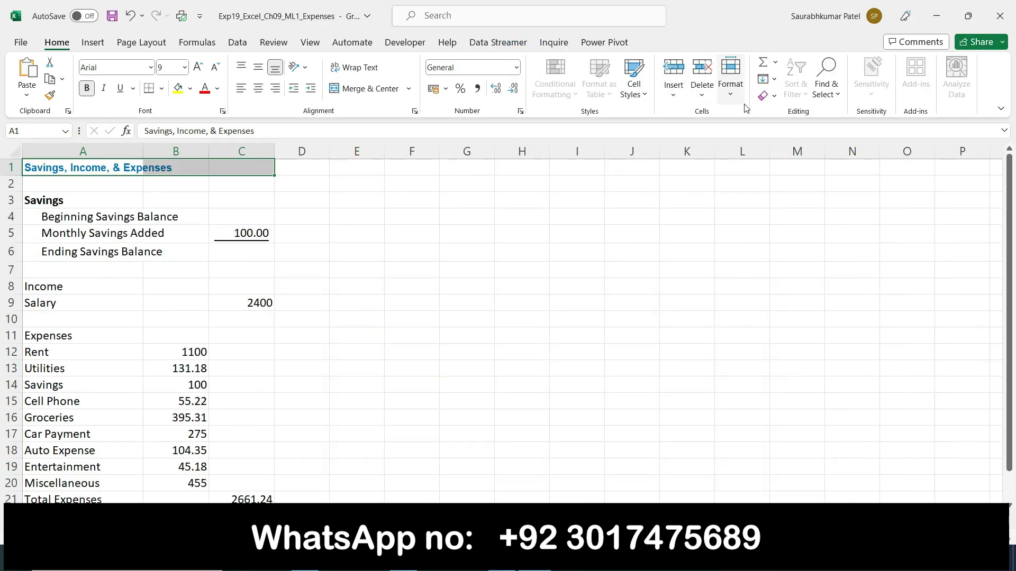
pyautogui.click(642, 94)
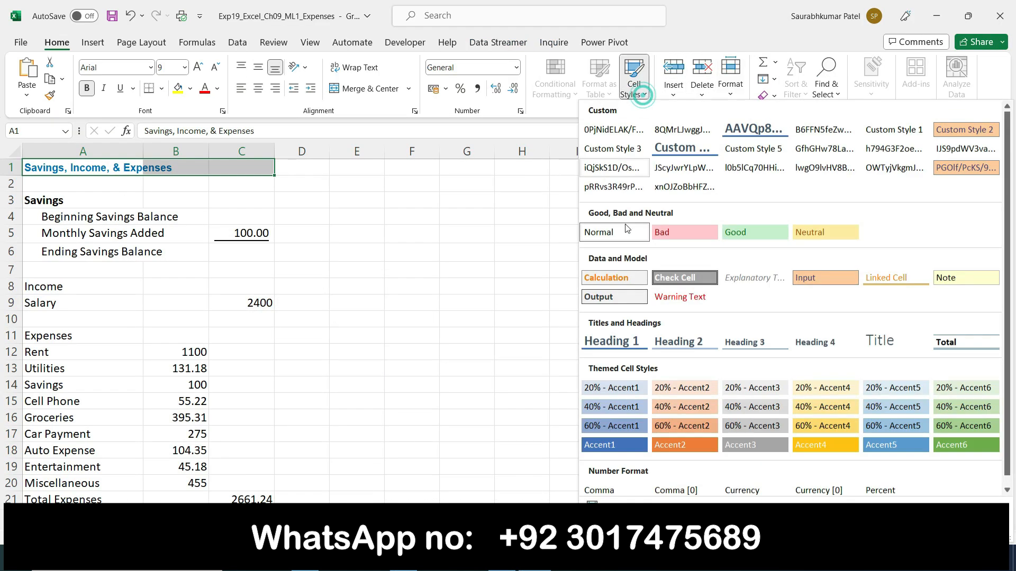
pyautogui.click(621, 343)
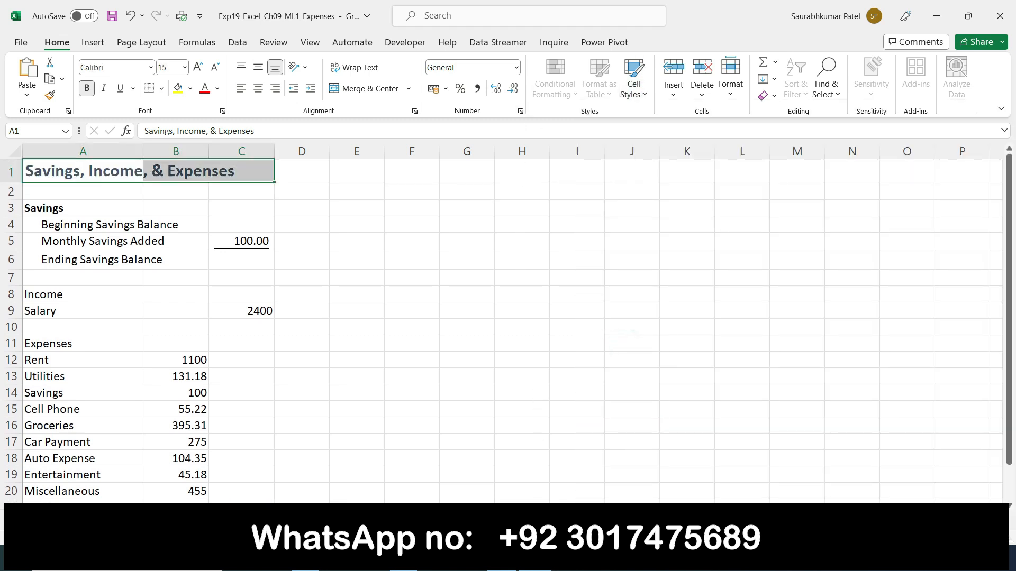
# - Switch to Word and remove the bold formatting and yellow highlighting from the text of instruction 2
pyautogui.hotkey('alt', 'Tab')
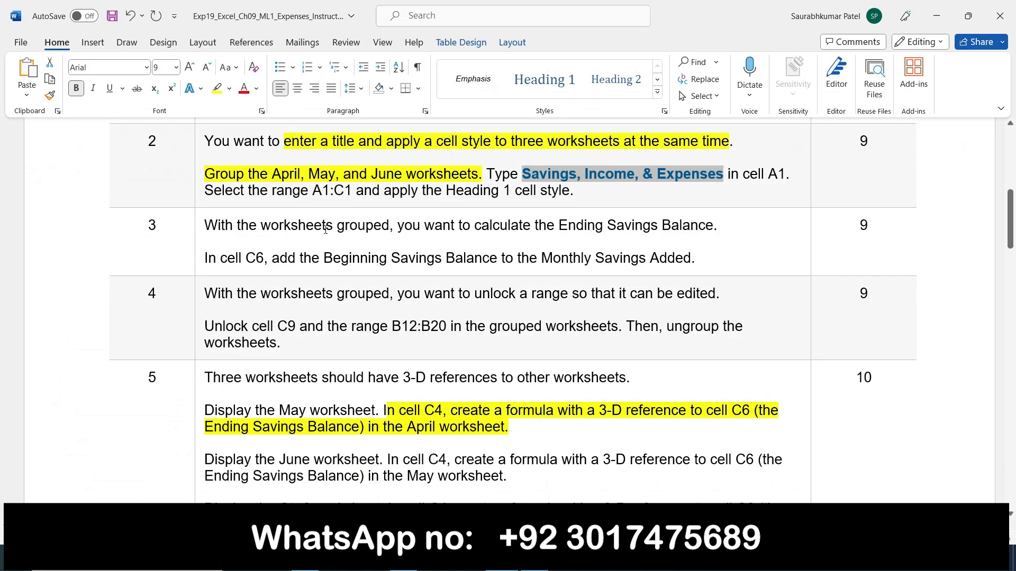
pyautogui.click(203, 131)
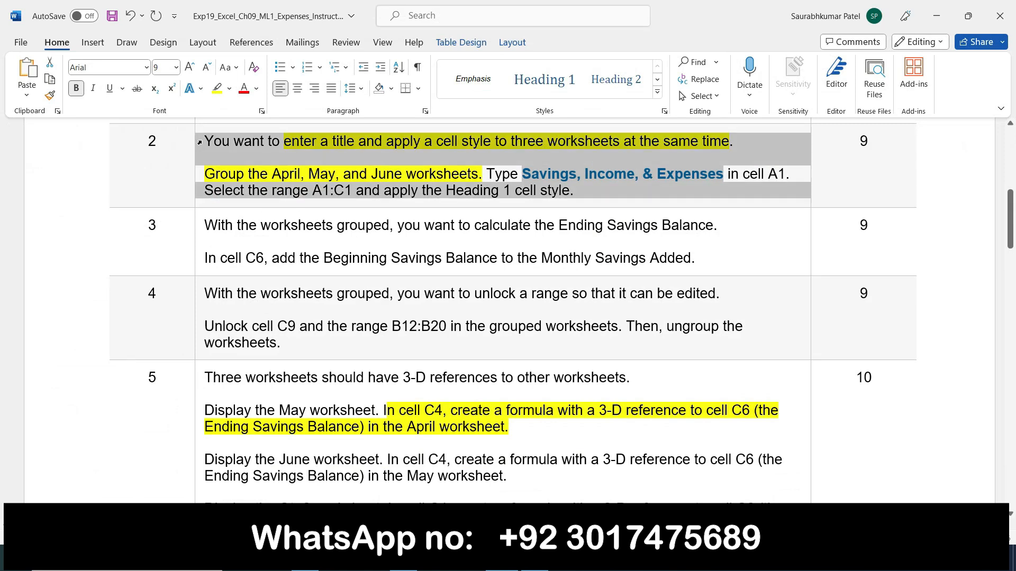
pyautogui.click(211, 118)
pyautogui.click(211, 118)
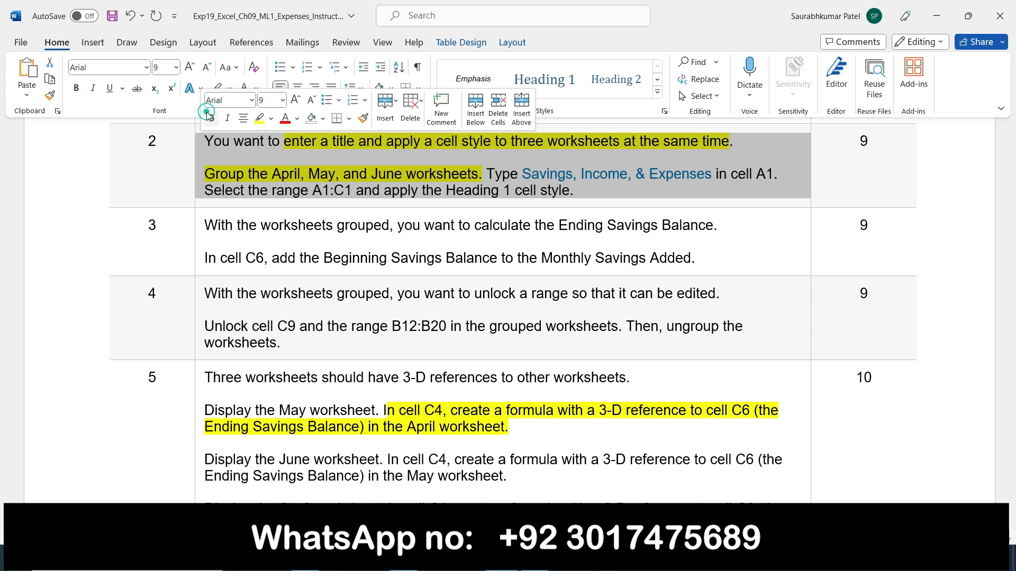
pyautogui.click(259, 118)
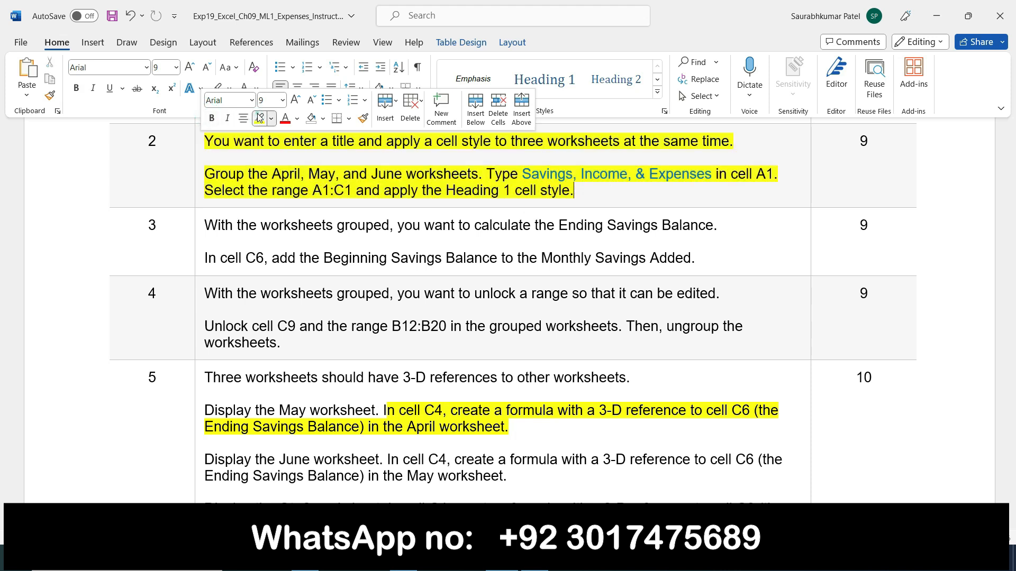
pyautogui.click(199, 148)
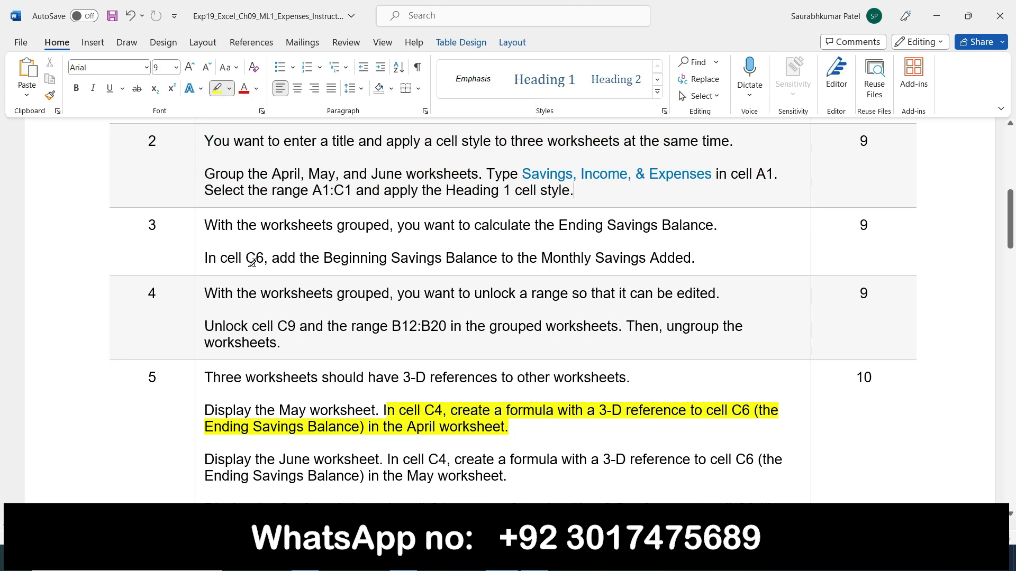
pyautogui.click(200, 227)
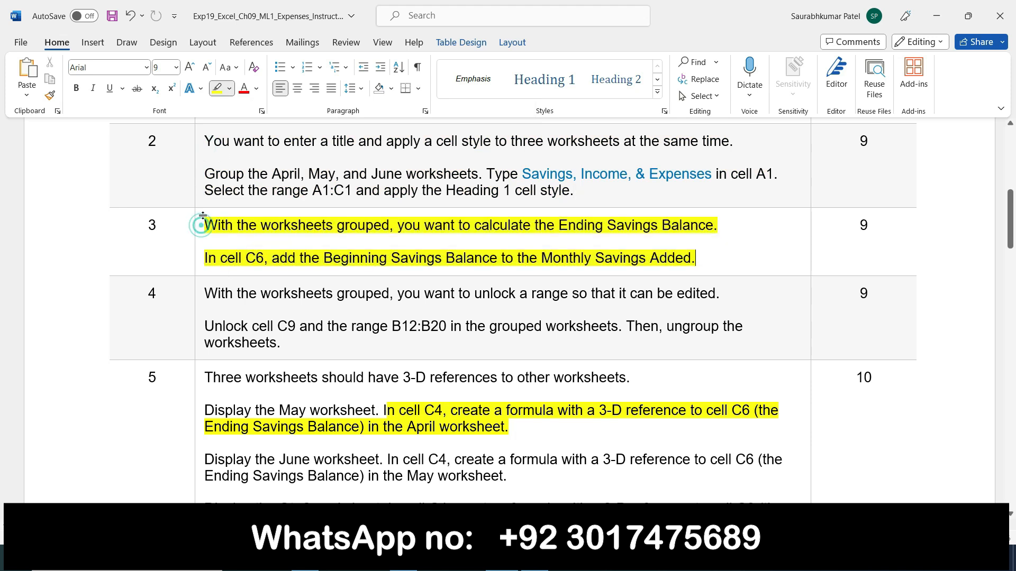
pyautogui.click(201, 226)
pyautogui.moveTo(201, 225)
pyautogui.mouseDown()
pyautogui.moveTo(643, 281)
pyautogui.moveTo(693, 259)
pyautogui.moveTo(343, 226)
pyautogui.moveTo(206, 227)
pyautogui.mouseUp()
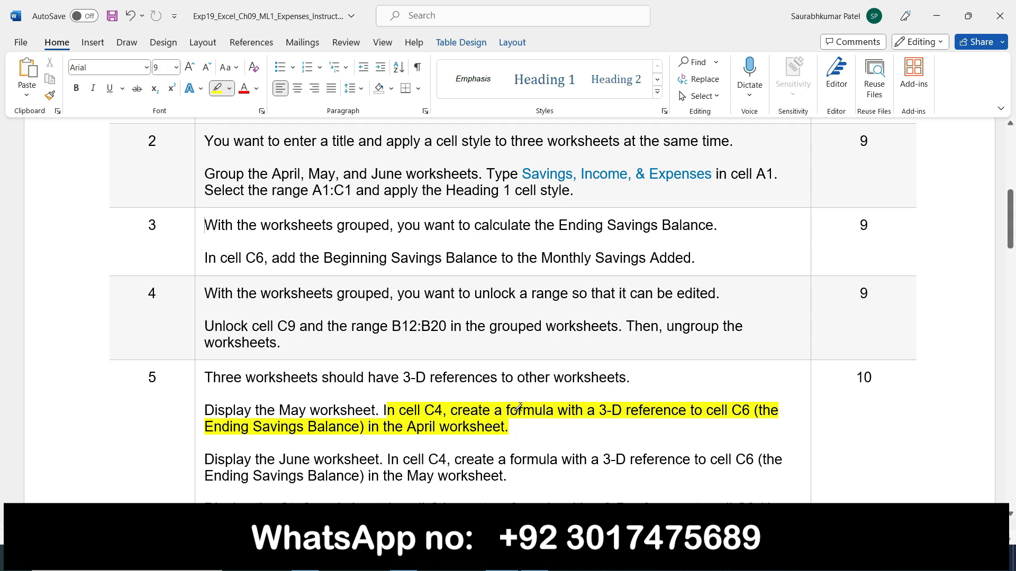
# - Extend the yellow highlight in instruction 5 to cover the whole sentence beginning "In cell C4", and turn off the highlighter
pyautogui.moveTo(387, 409); pyautogui.dragTo(507, 426)
pyautogui.click(231, 244)
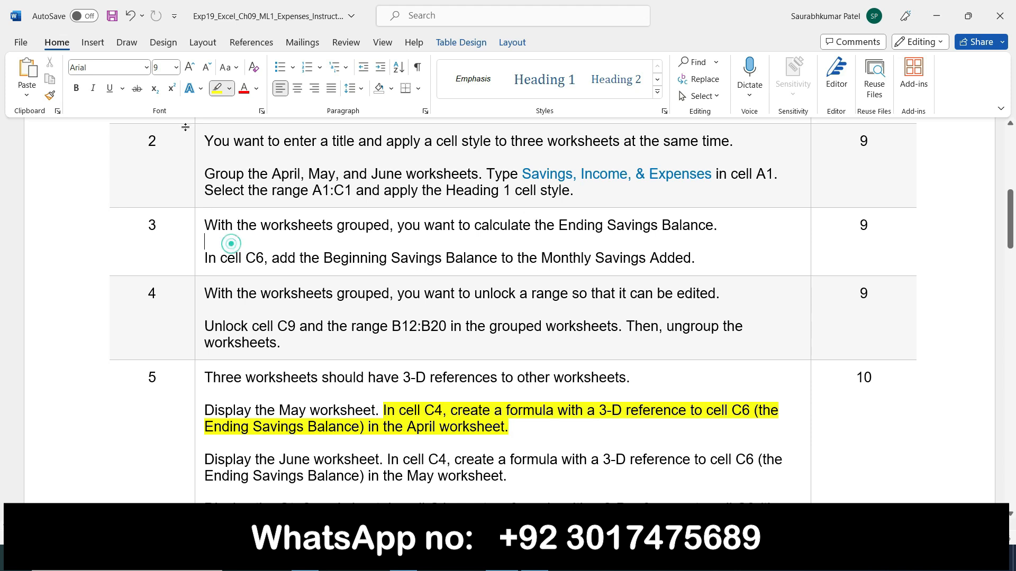
pyautogui.click(213, 85)
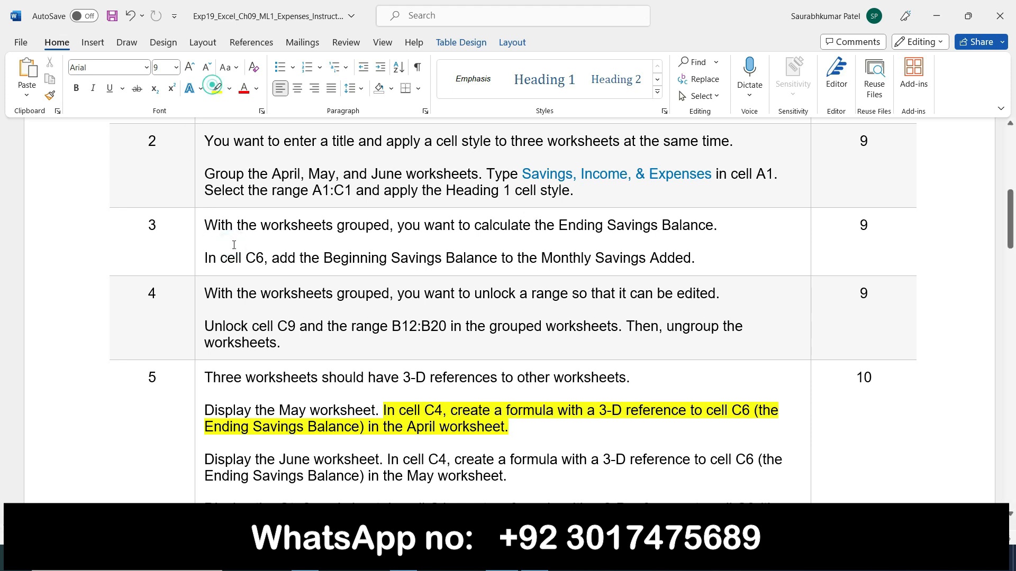
# - Make both paragraphs of instruction 3 bold and highlight them in yellow
pyautogui.click(201, 236)
pyautogui.click(213, 213)
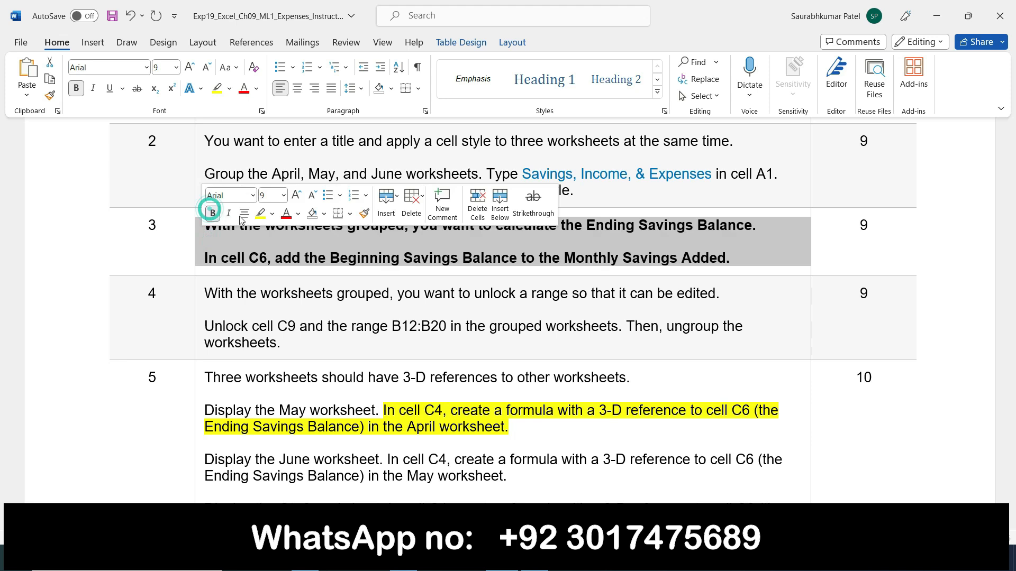
pyautogui.click(261, 213)
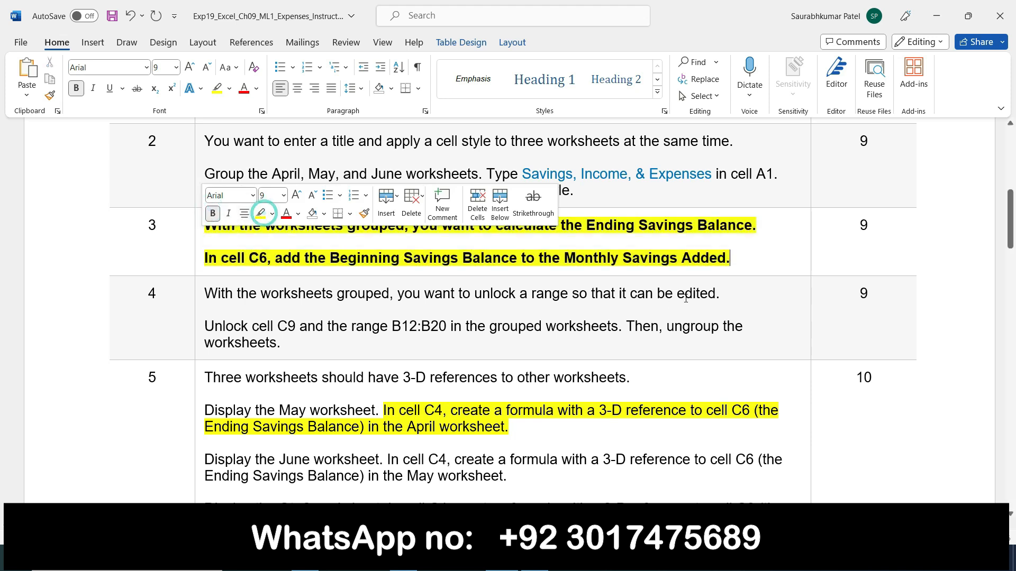
pyautogui.click(727, 257)
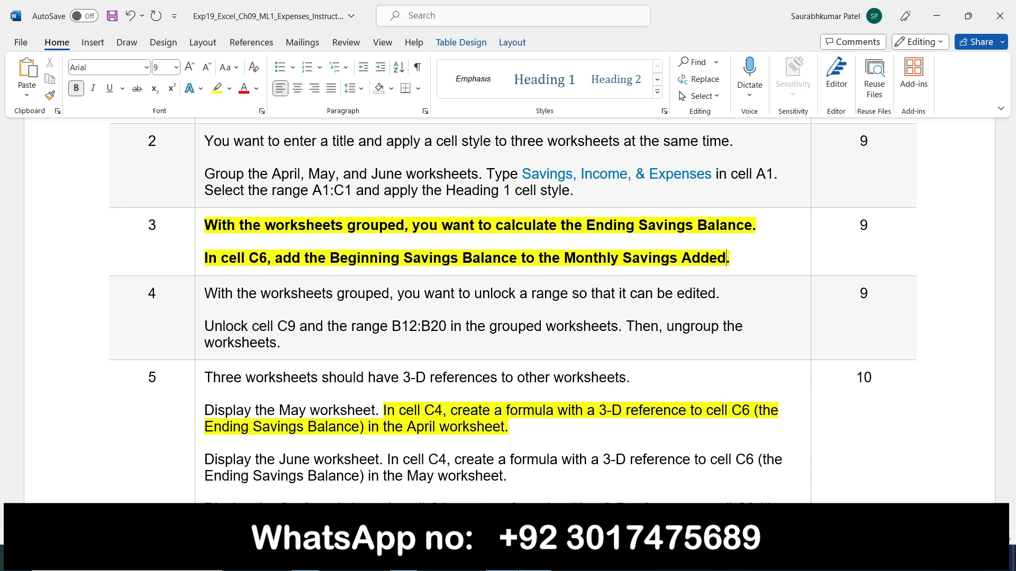
# - Compare the savings balance cells C4 and C6 in the Excel workbook with instruction 3 in Word
pyautogui.click(502, 558)
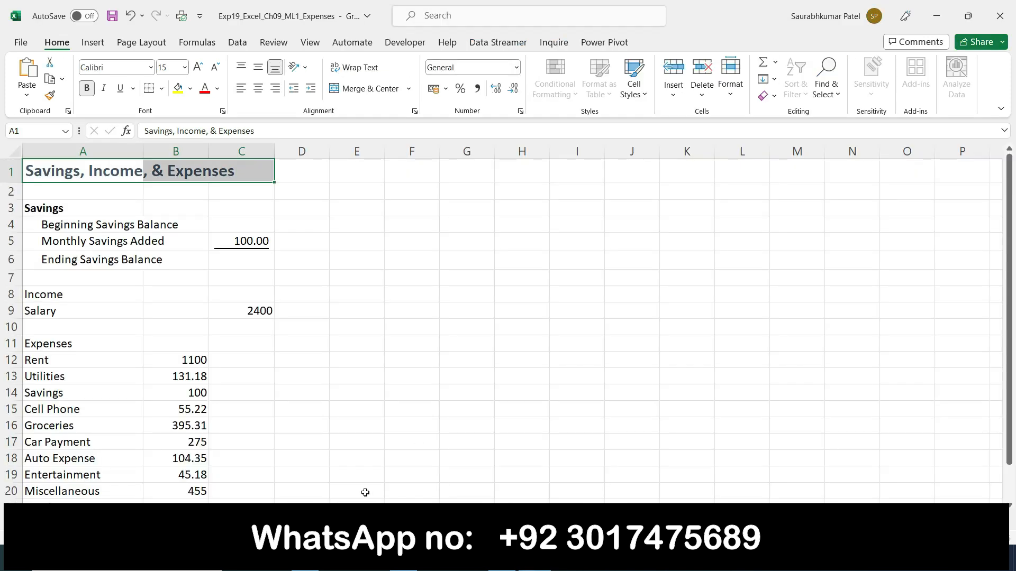
pyautogui.click(244, 225)
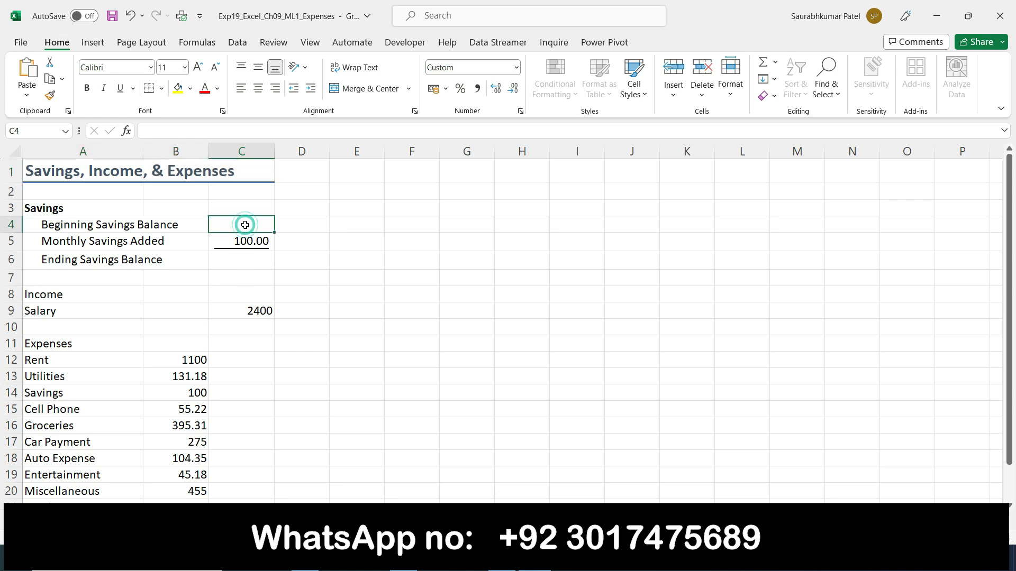
pyautogui.click(247, 259)
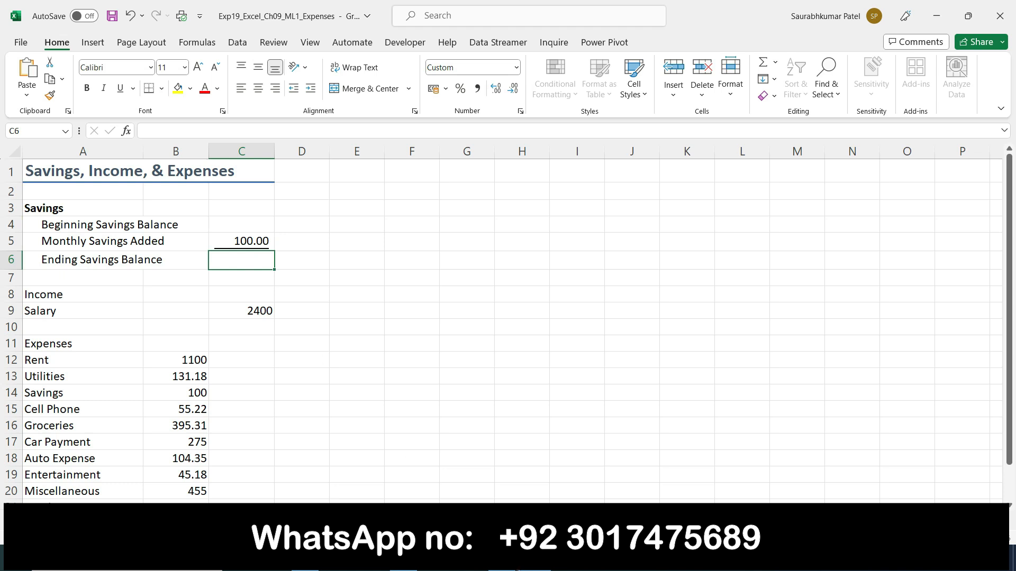
pyautogui.click(305, 559)
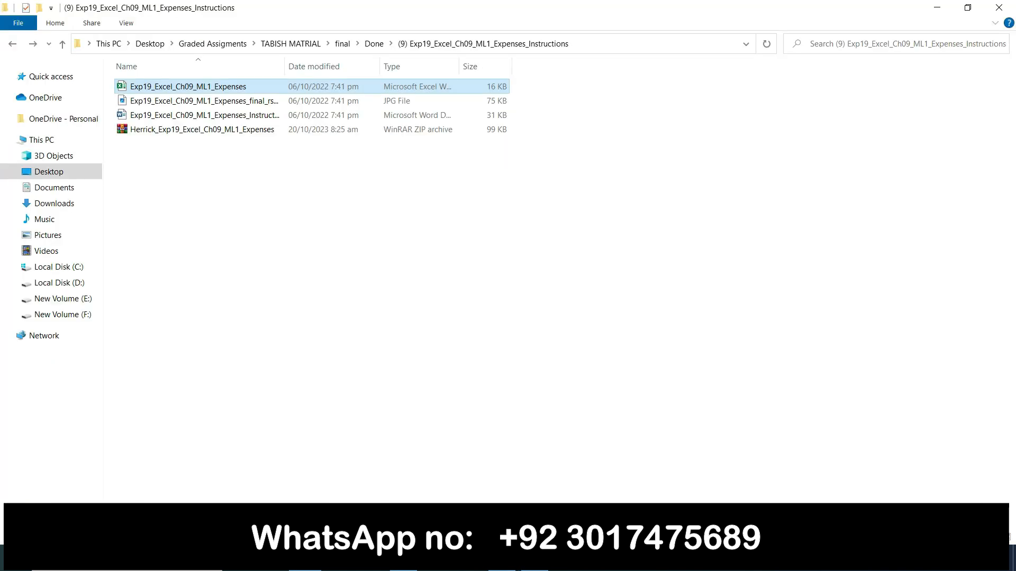
pyautogui.click(501, 559)
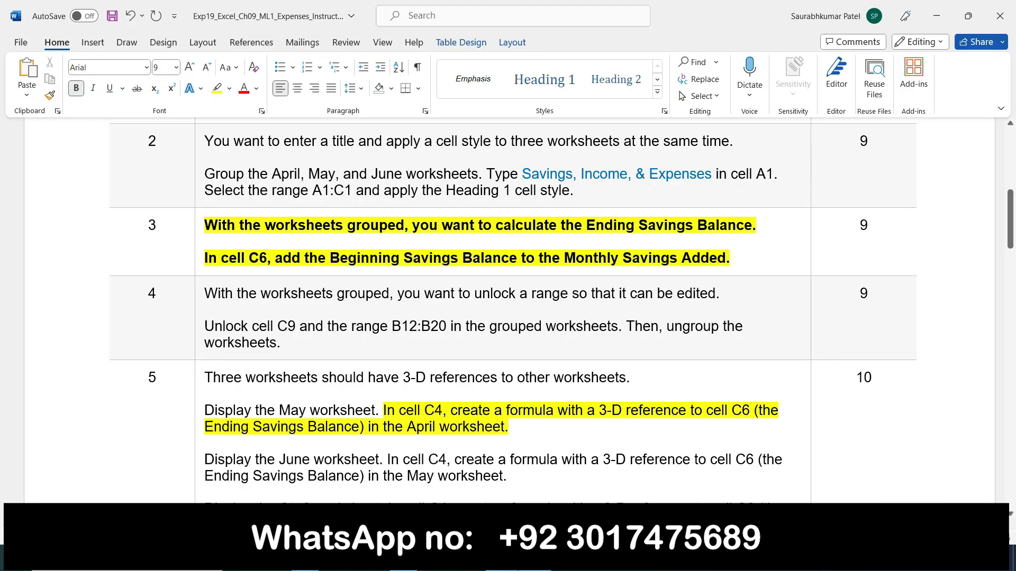
pyautogui.moveTo(534, 559)
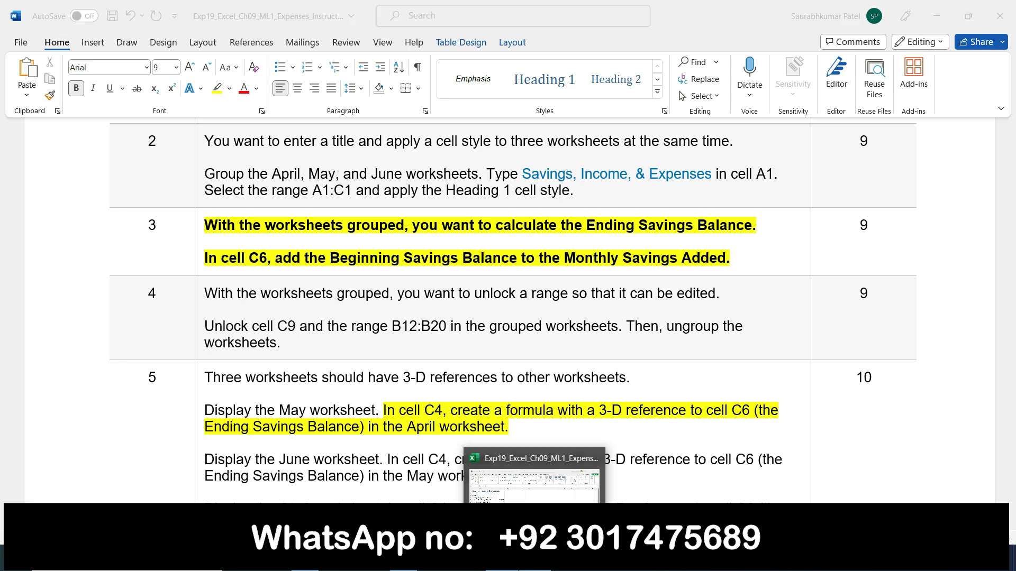
pyautogui.click(534, 559)
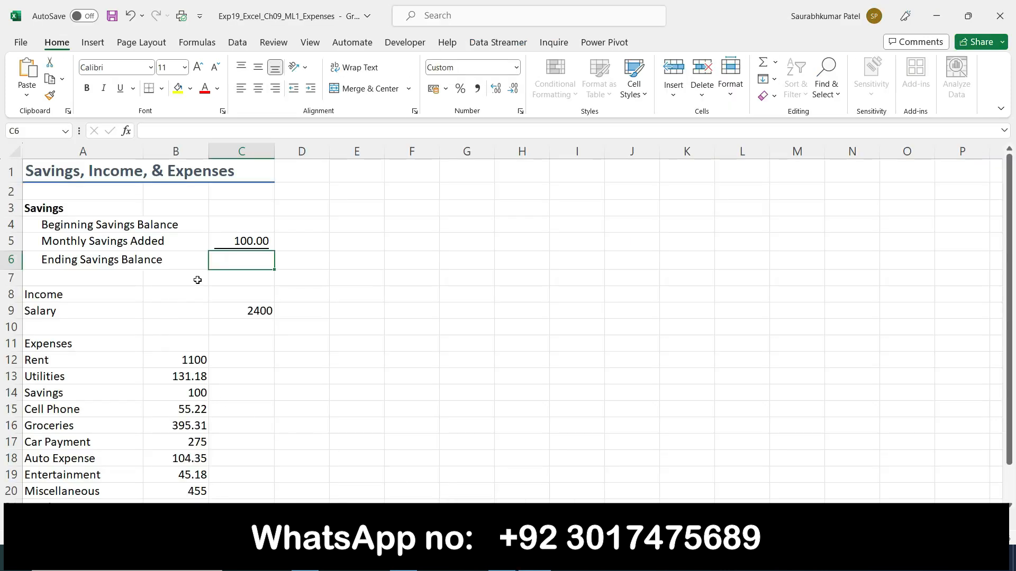
# - Examine savings cells C4, C5, and C6 and the expense rows below them in the grouped worksheets
pyautogui.click(257, 264)
pyautogui.scroll(-3, 227, 454)
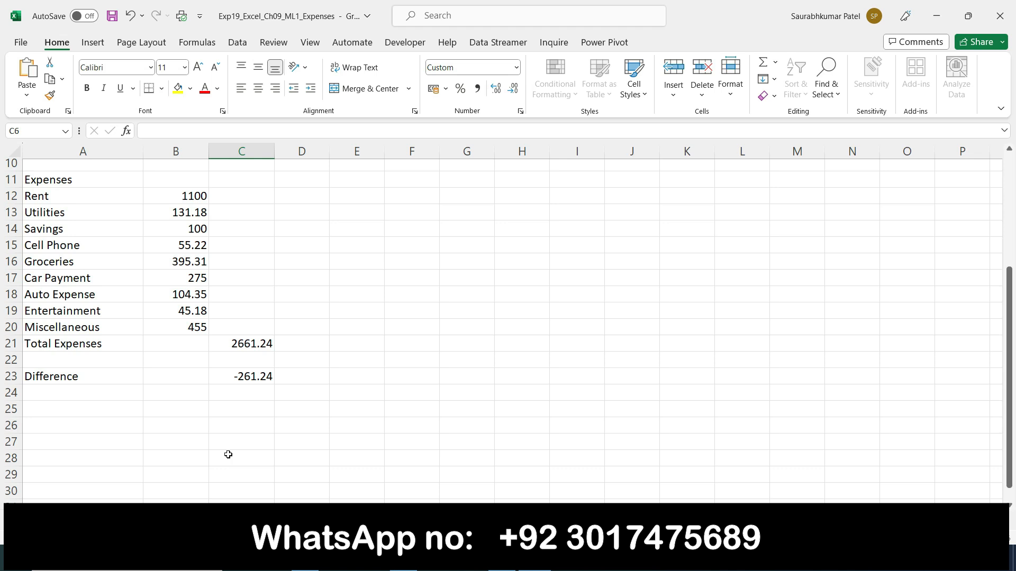
pyautogui.scroll(3, 228, 454)
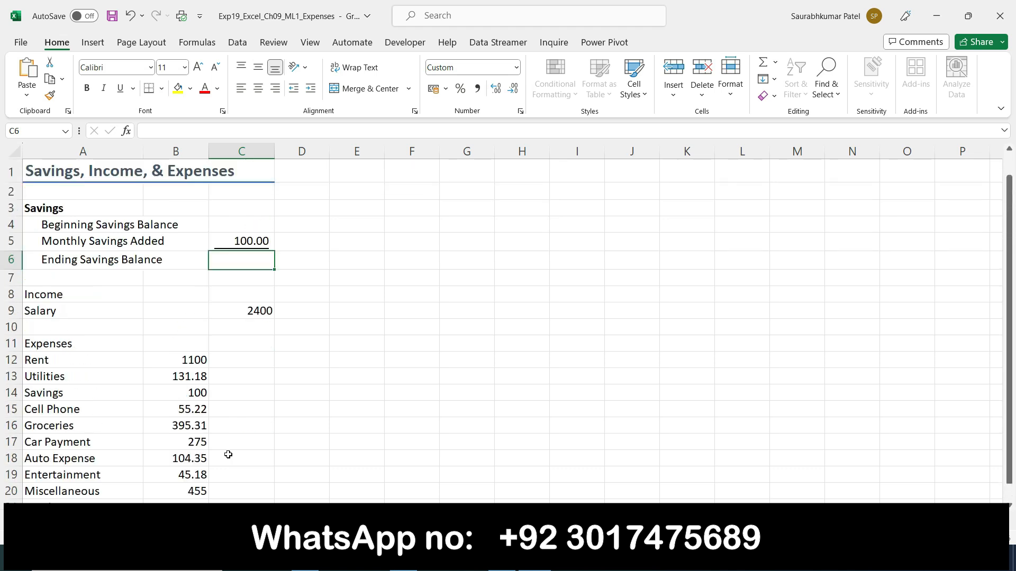
pyautogui.click(242, 244)
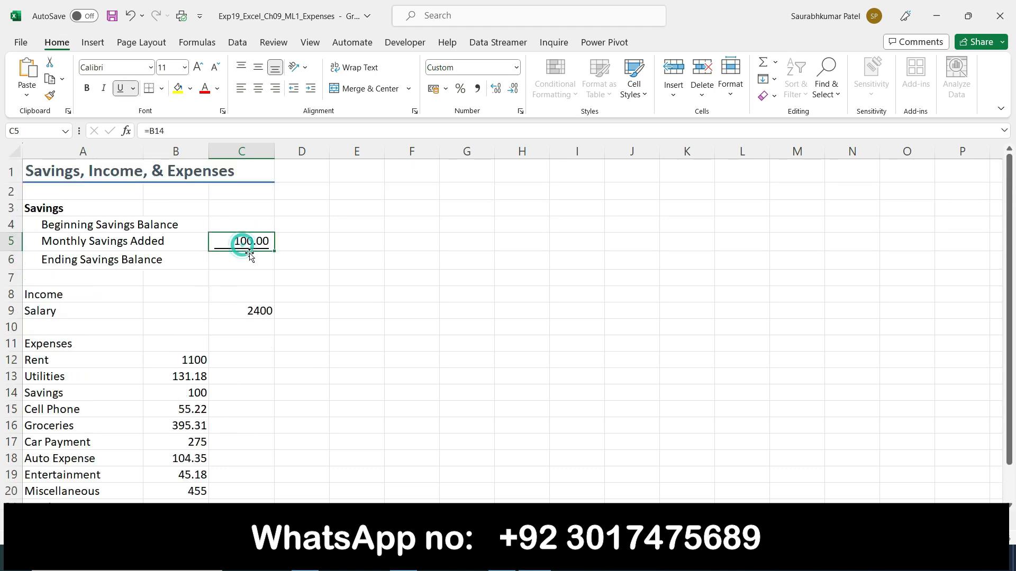
pyautogui.click(254, 219)
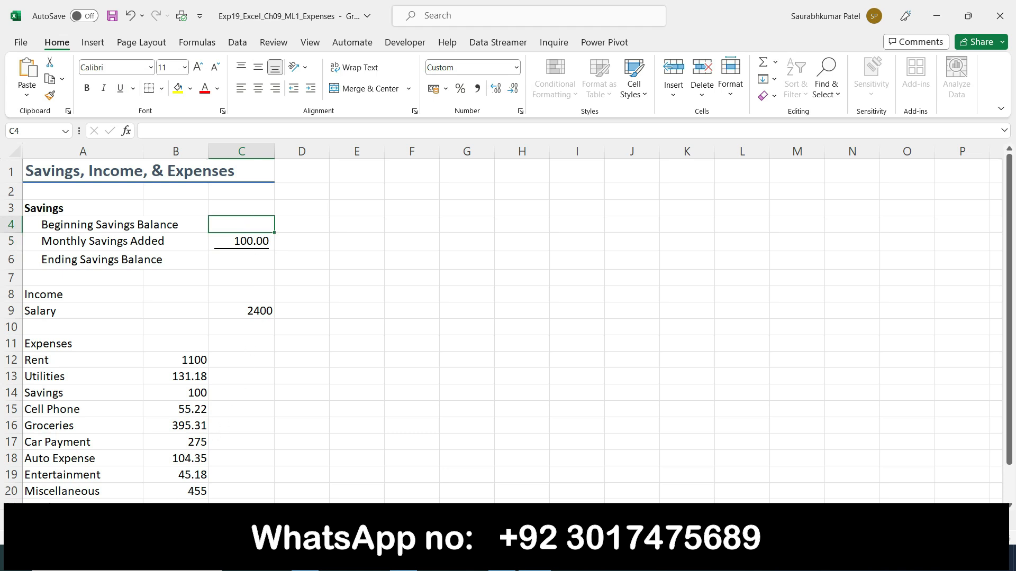
pyautogui.scroll(-2, 225, 411)
pyautogui.scroll(2, 225, 411)
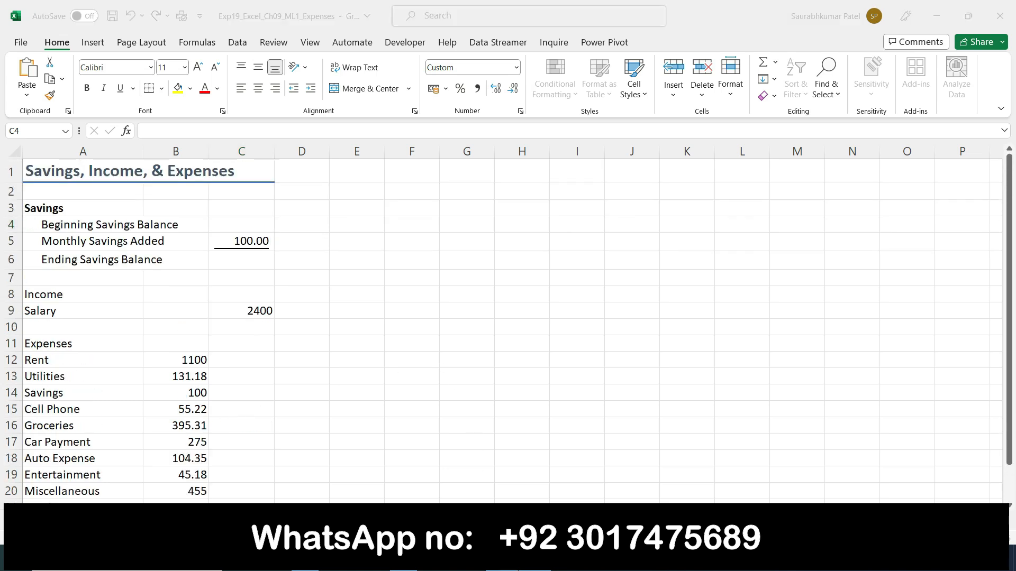
# - Switch to Word and reread the instructions around step 3, checking them against the Excel worksheet
pyautogui.click(502, 559)
pyautogui.scroll(3, 552, 320)
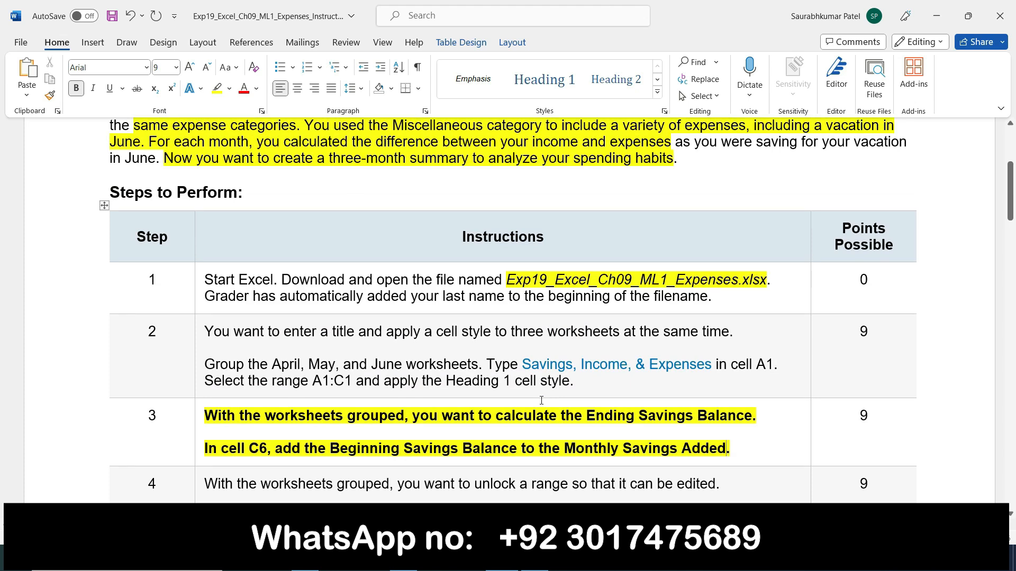
pyautogui.scroll(-2, 542, 400)
pyautogui.scroll(-2, 541, 401)
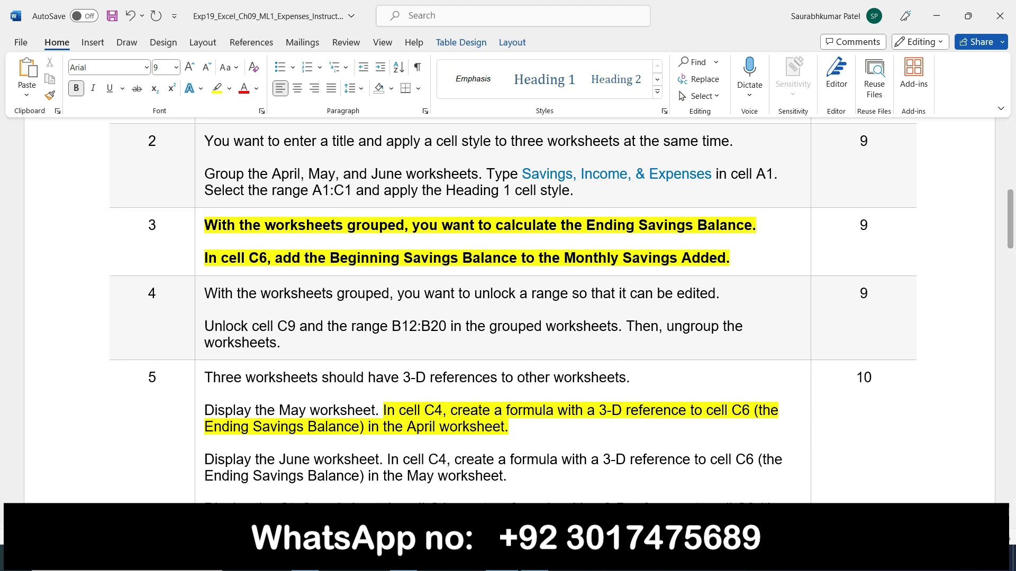
pyautogui.hotkey('alt', 'Tab')
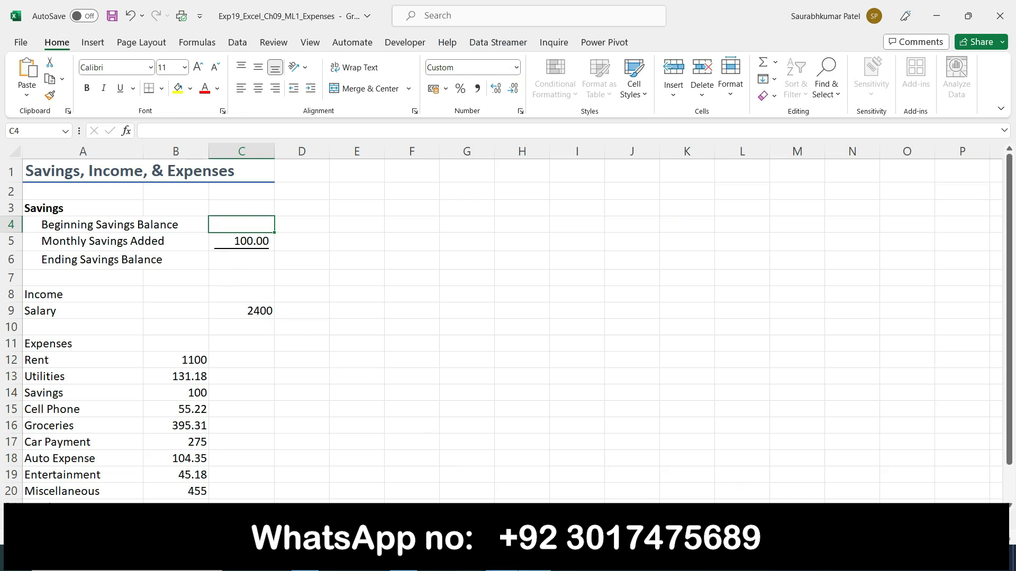
pyautogui.hotkey('alt', 'Tab')
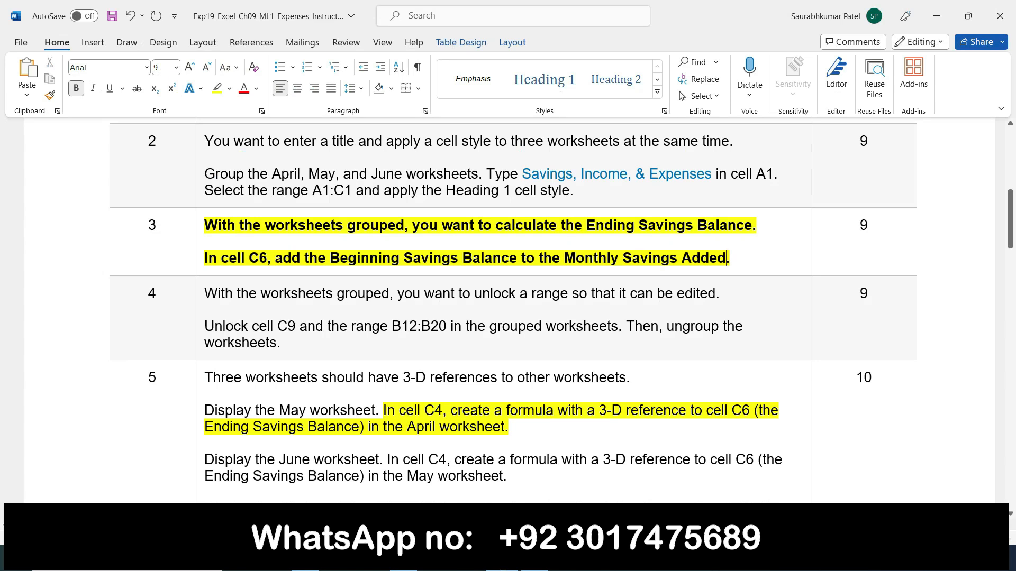
# - Switch to Excel and enter a SUM formula in cell C6 of the grouped worksheets that references cell C5
pyautogui.hotkey('alt', 'Tab')
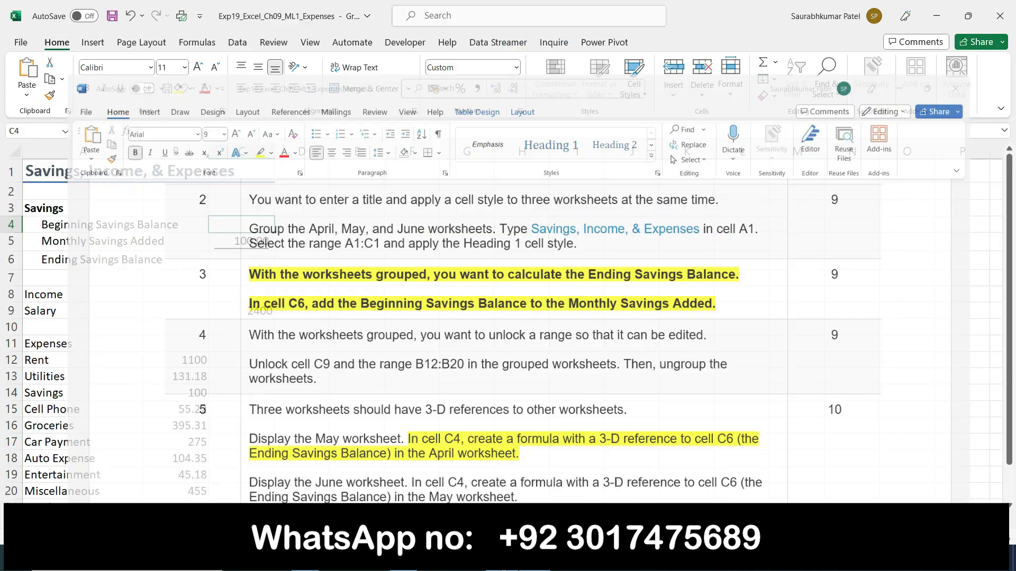
pyautogui.click(232, 262)
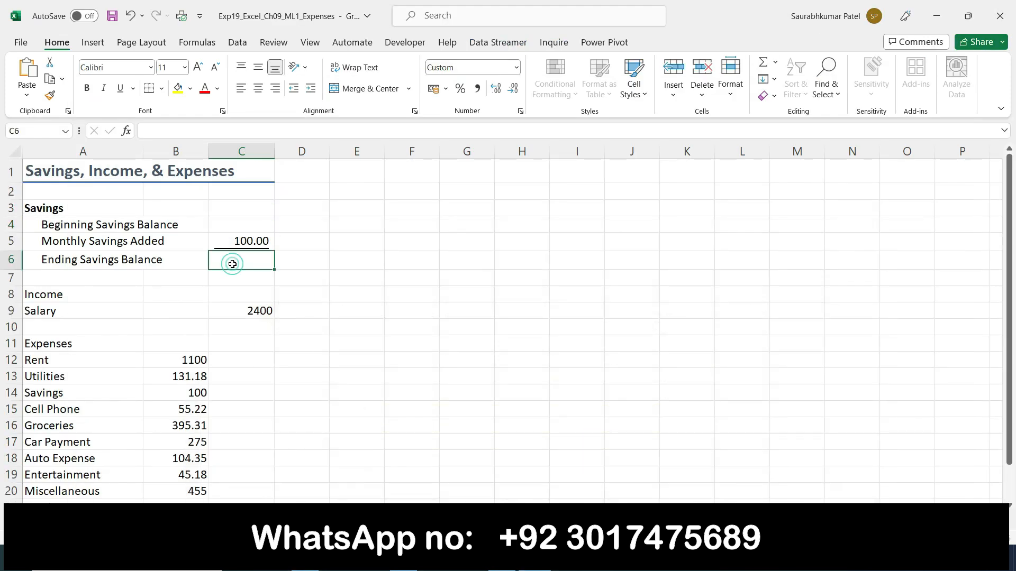
pyautogui.write('=')
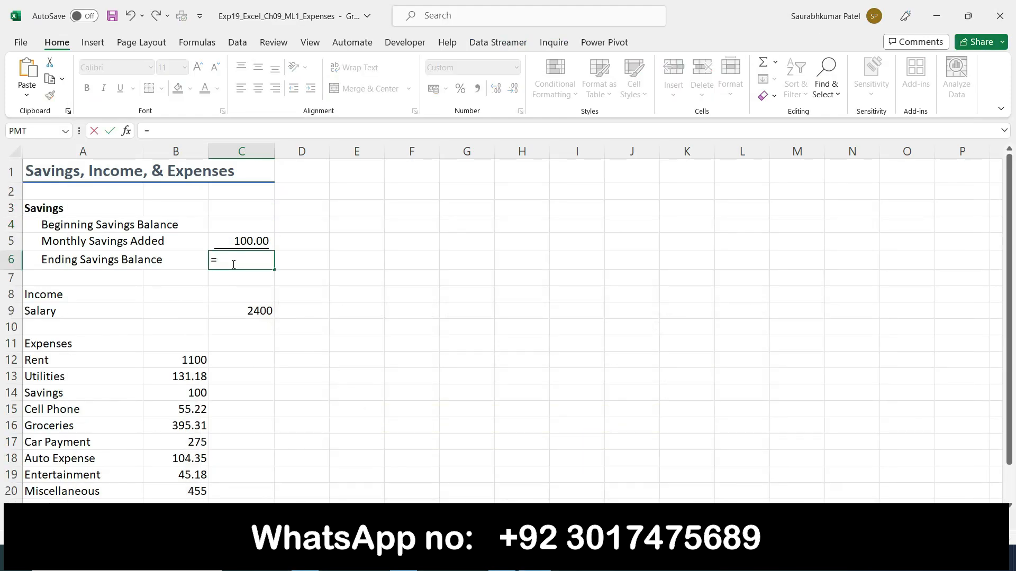
pyautogui.write('sum')
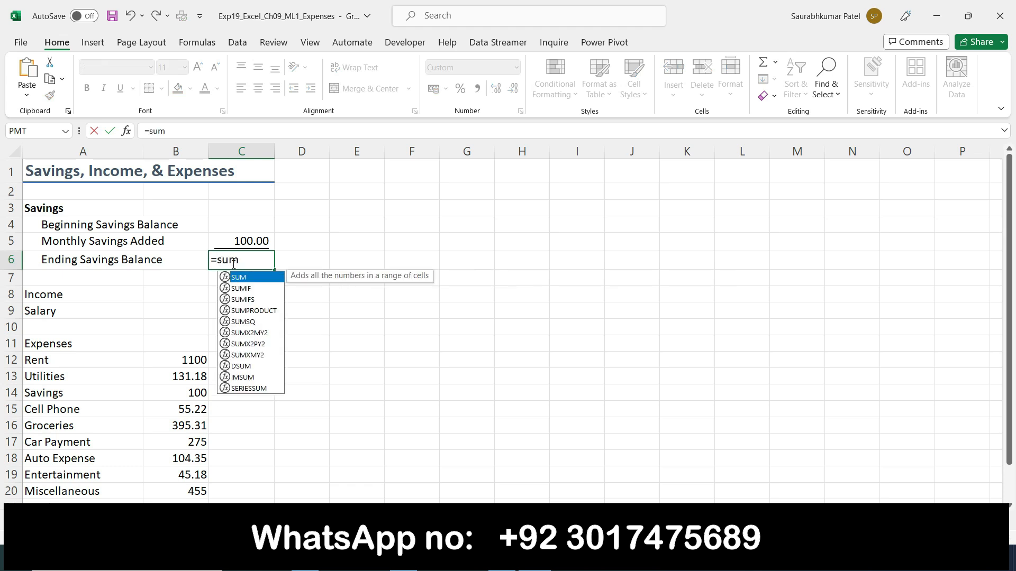
pyautogui.write('(')
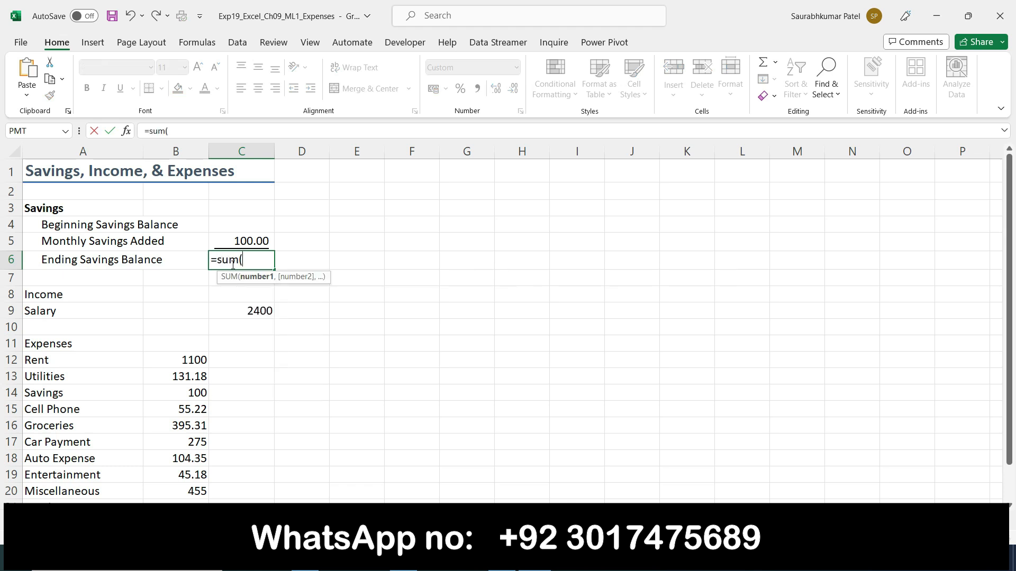
pyautogui.click(264, 239)
pyautogui.moveTo(264, 239)
pyautogui.mouseDown()
pyautogui.moveTo(265, 224)
pyautogui.moveTo(266, 243)
pyautogui.mouseUp()
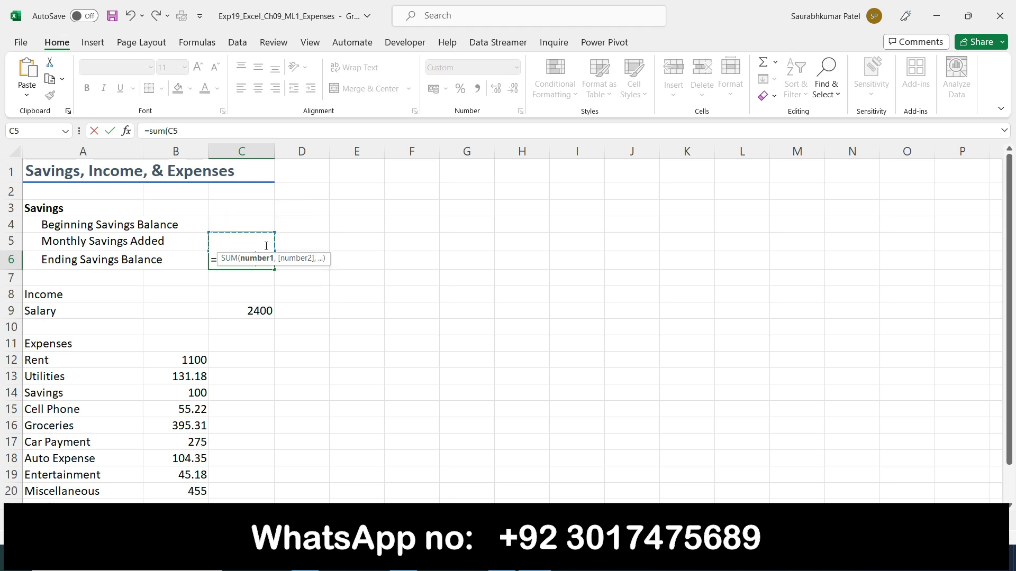
pyautogui.click(273, 238)
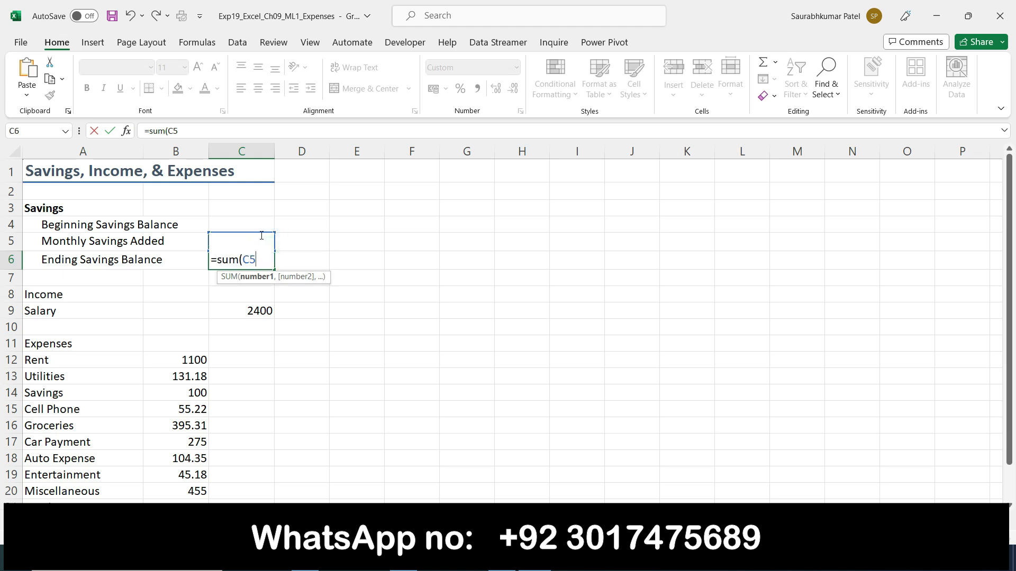
pyautogui.press('Return')
# - Extend the SUM formula in cell C6 to the range C5:C4 so it includes the Beginning Savings Balance
pyautogui.click(256, 222)
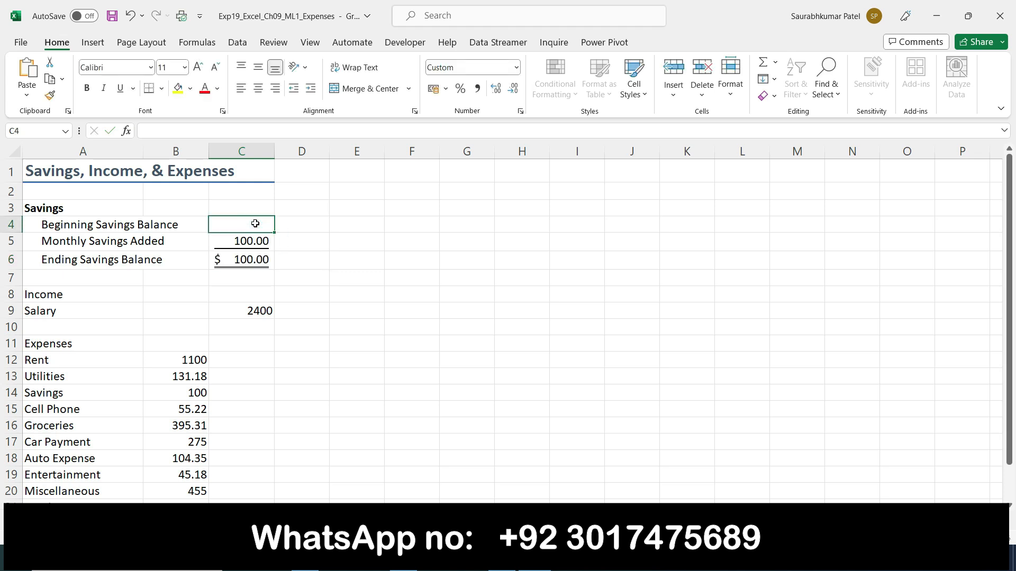
pyautogui.click(255, 257)
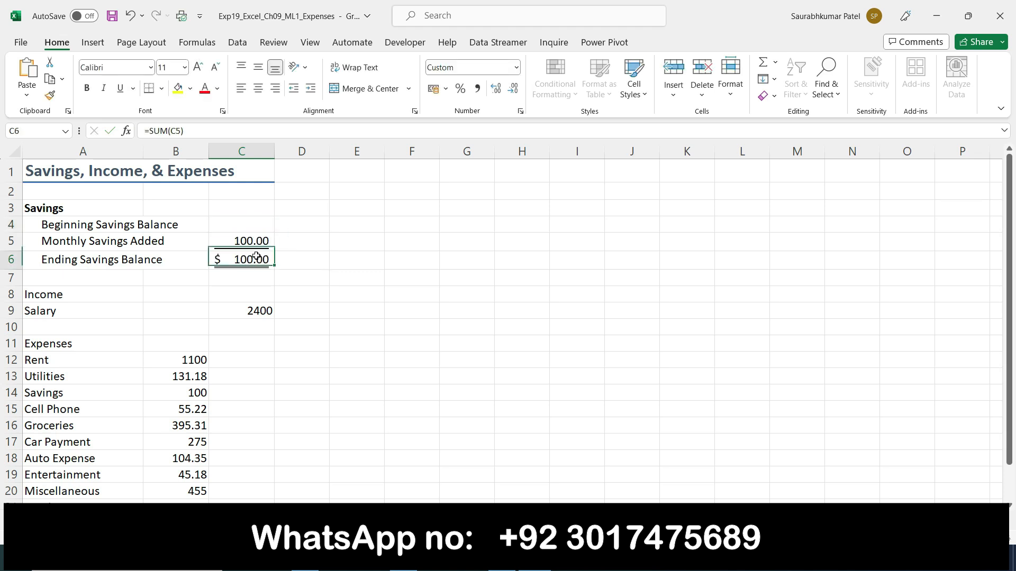
pyautogui.click(196, 134)
pyautogui.press('BackSpace')
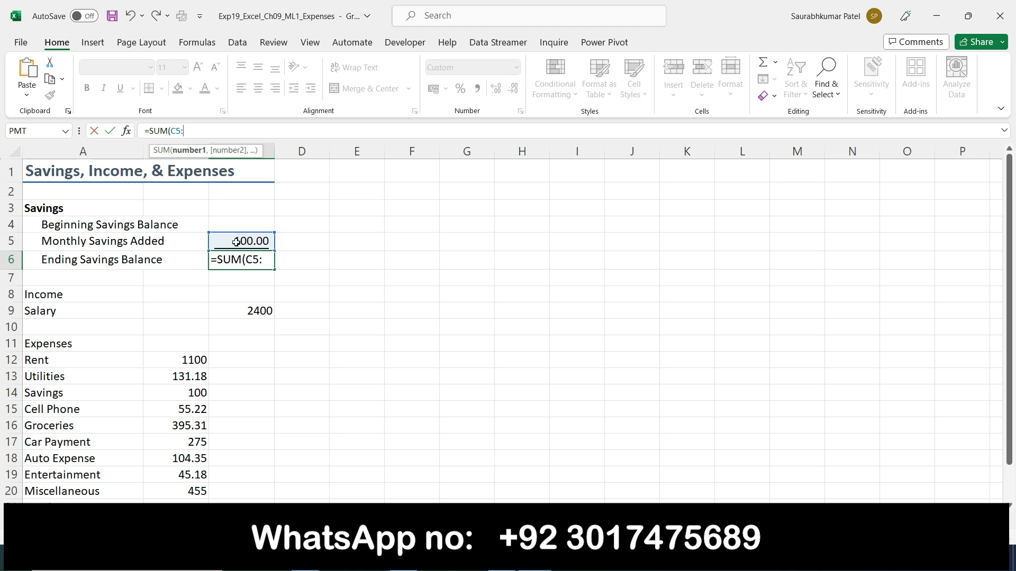
pyautogui.click(233, 222)
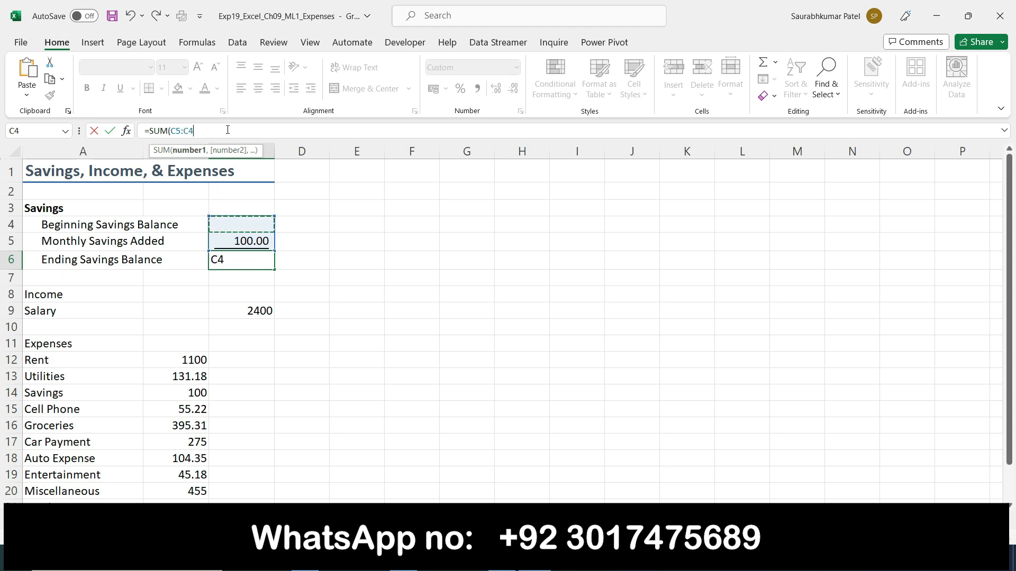
pyautogui.press('Return')
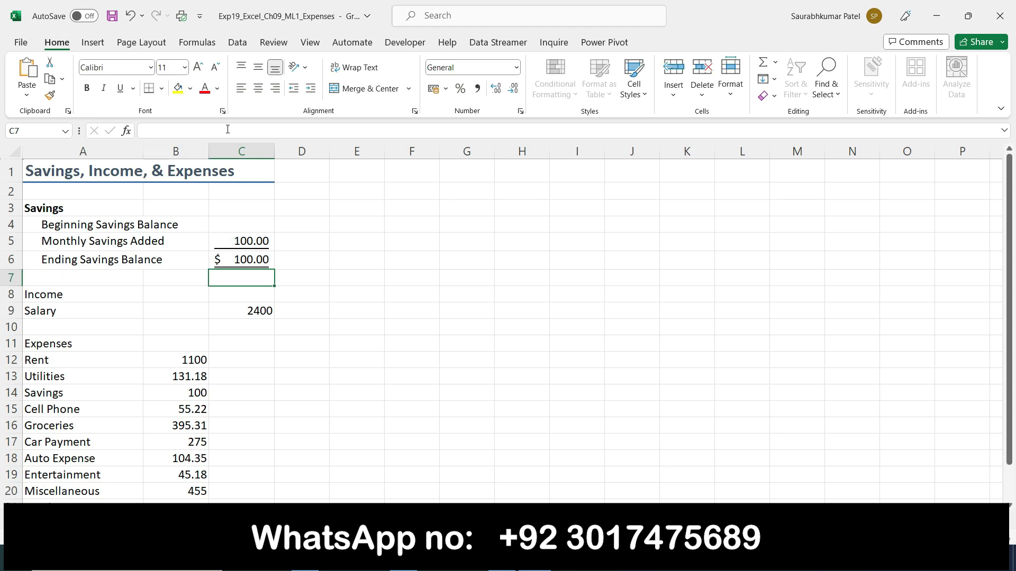
# - Switch to Word and remove the bold and yellow highlighting from instruction 3
pyautogui.hotkey('alt', 'Tab')
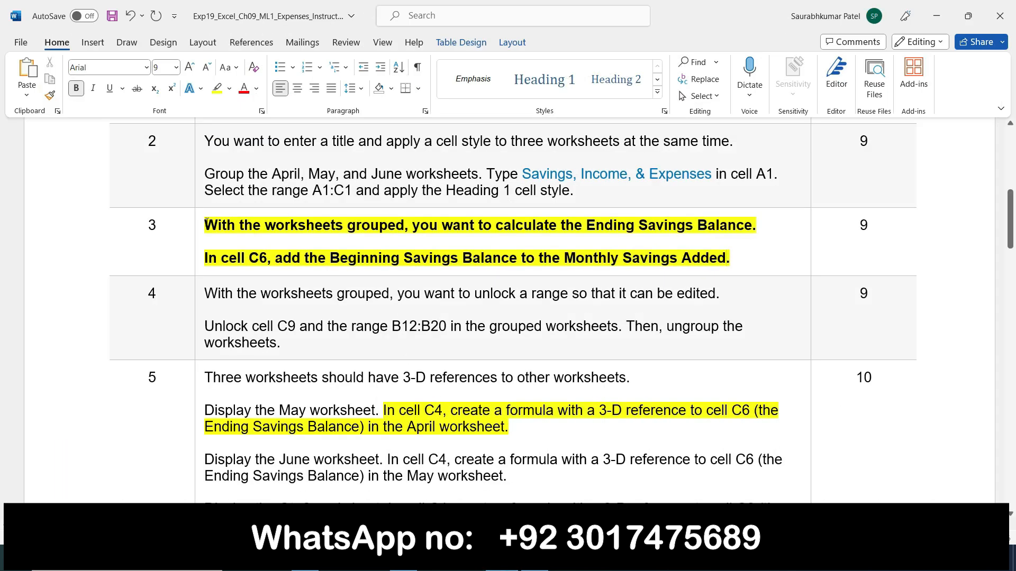
pyautogui.click(199, 233)
pyautogui.click(210, 209)
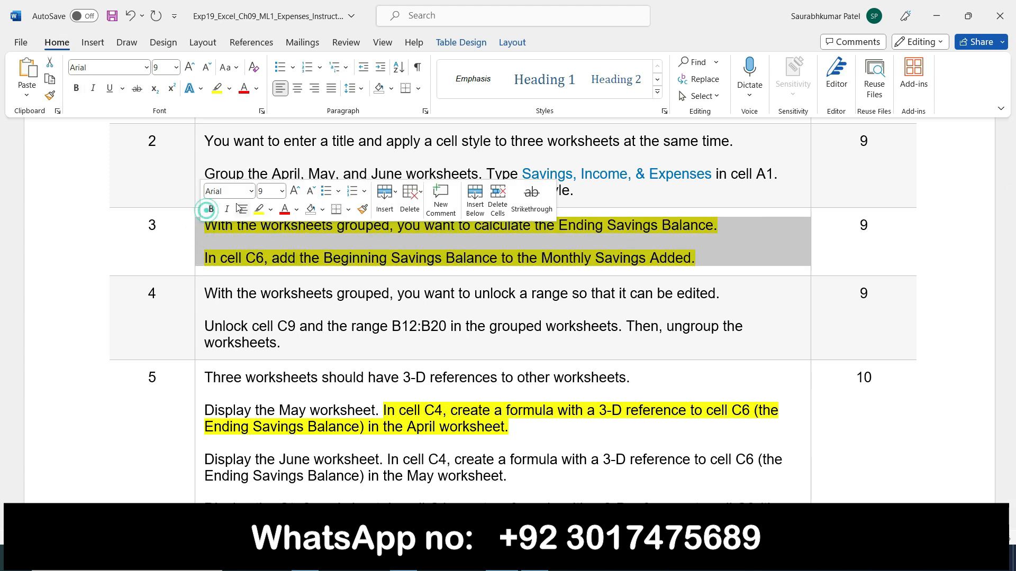
pyautogui.click(254, 212)
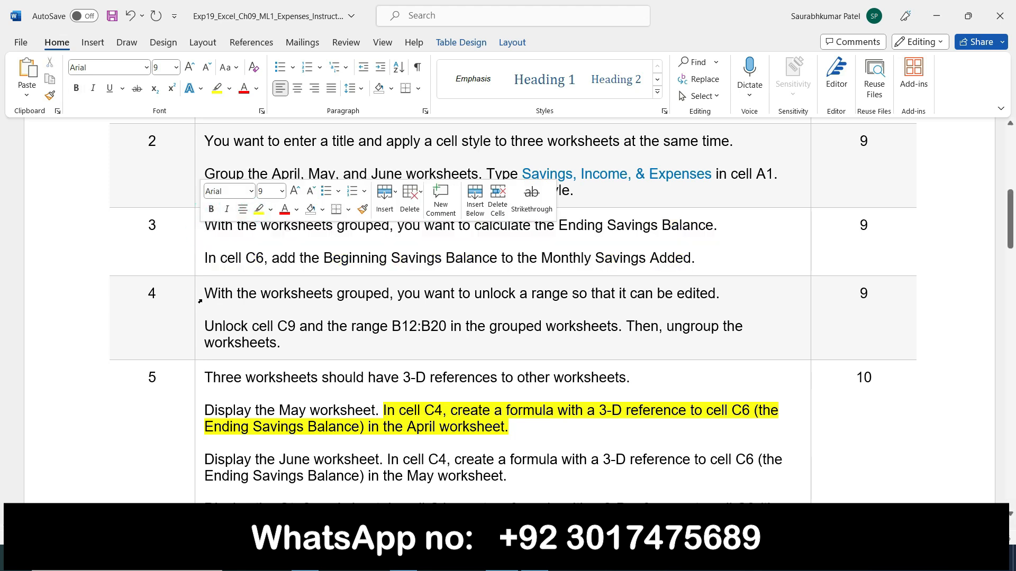
# - Make all the text of instruction 4 bold and highlight it in yellow
pyautogui.click(205, 287)
pyautogui.click(212, 277)
pyautogui.click(259, 277)
pyautogui.click(299, 341)
pyautogui.scroll(-2, 300, 341)
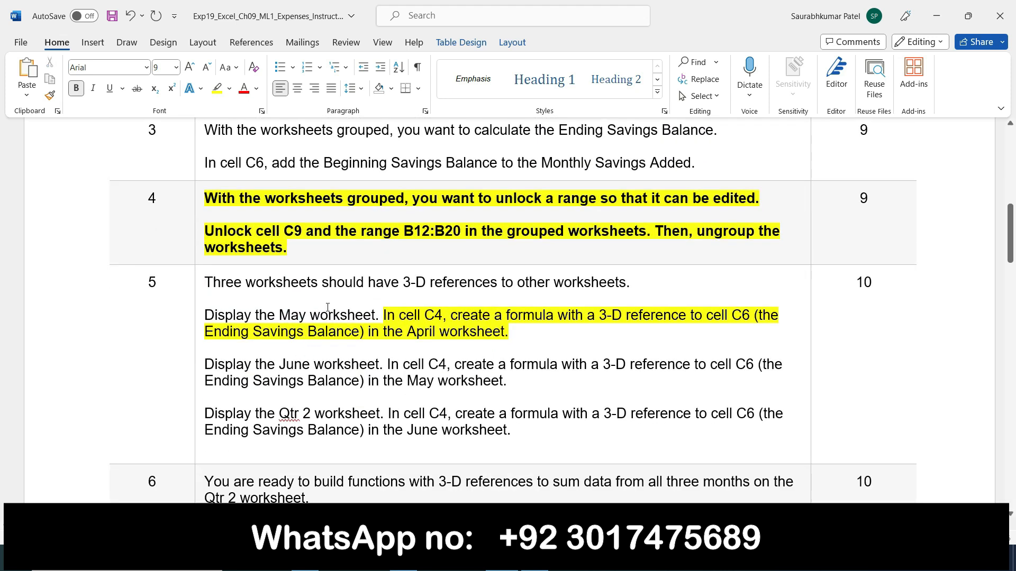
# - Remove the yellow highlight from the sentence in instruction 5 about the May worksheet's C4 formula
pyautogui.moveTo(383, 312); pyautogui.dragTo(516, 330)
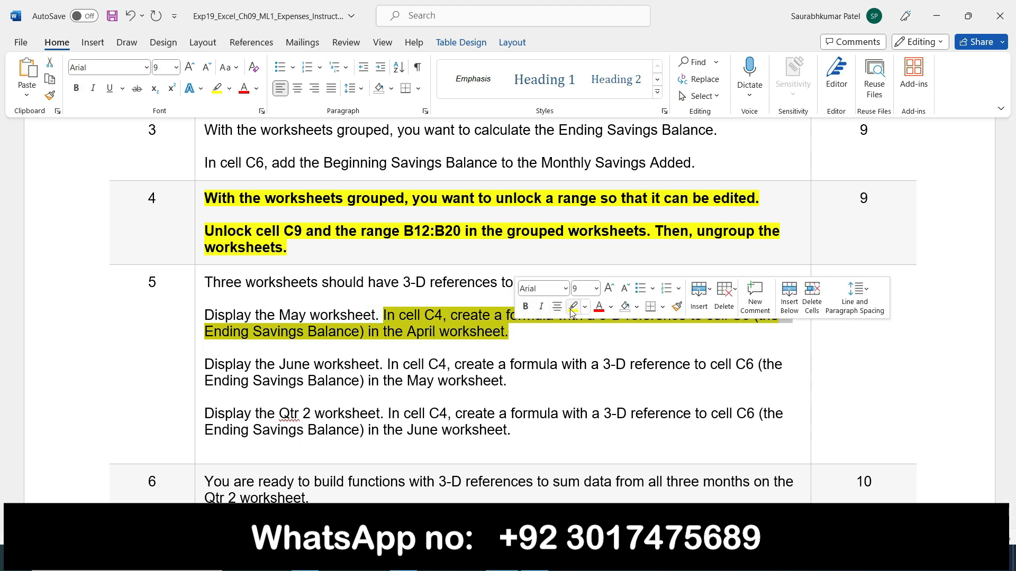
pyautogui.click(572, 311)
pyautogui.click(525, 345)
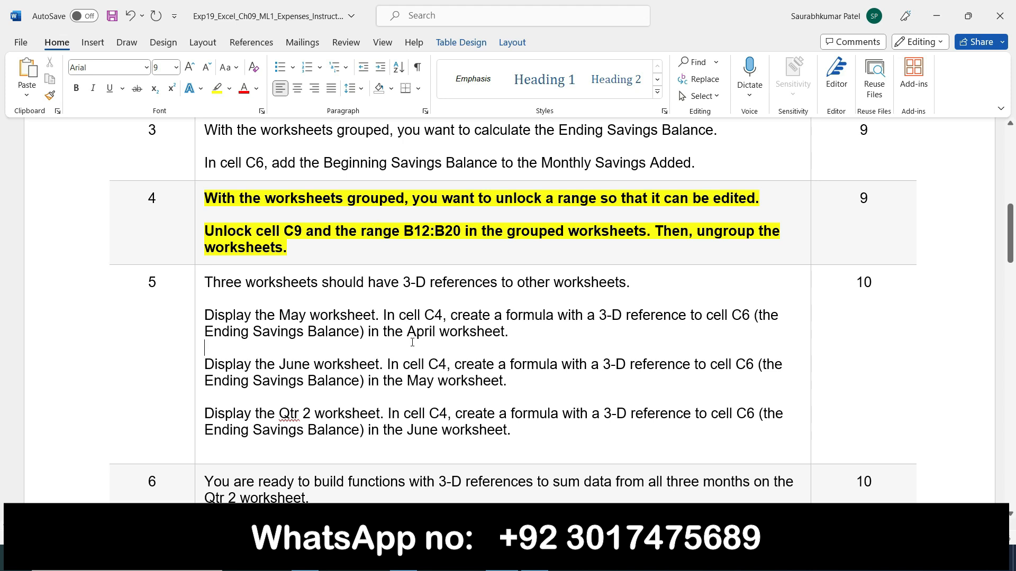
# - Switch to Excel and unlock the Salary cell C9 in the grouped worksheets through its cell protection format
pyautogui.click(534, 558)
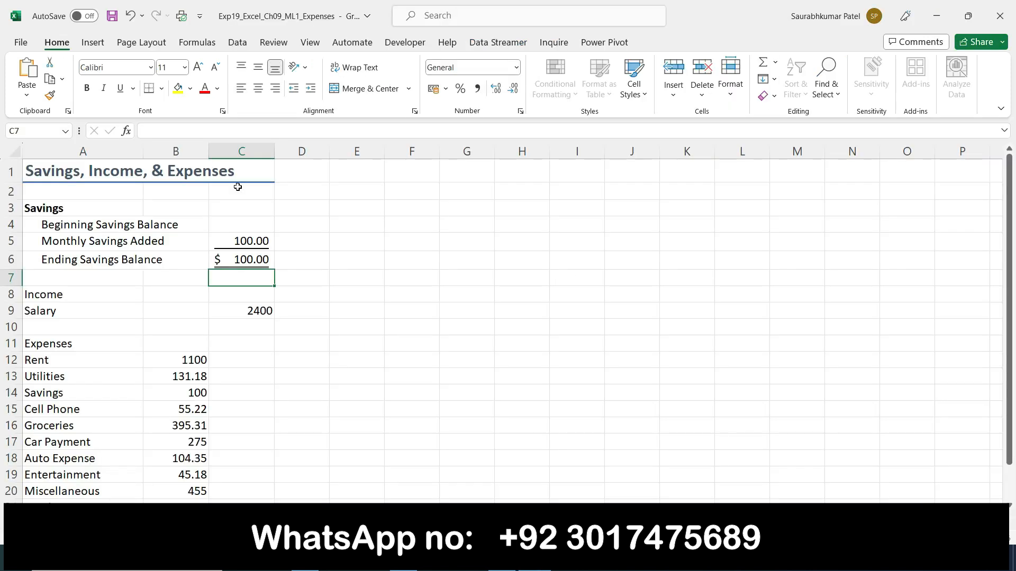
pyautogui.click(253, 299)
pyautogui.click(256, 310)
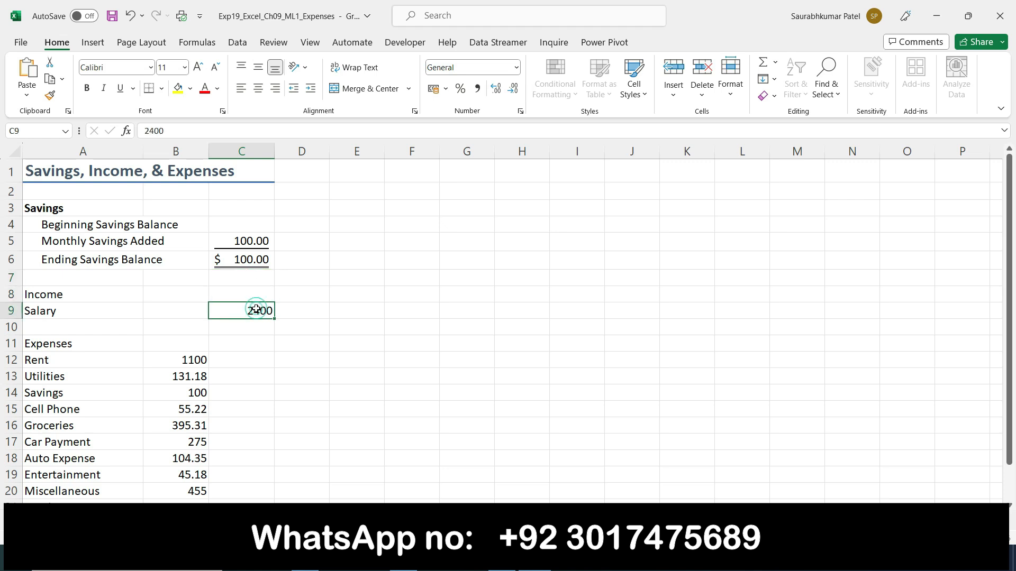
pyautogui.rightClick(257, 311)
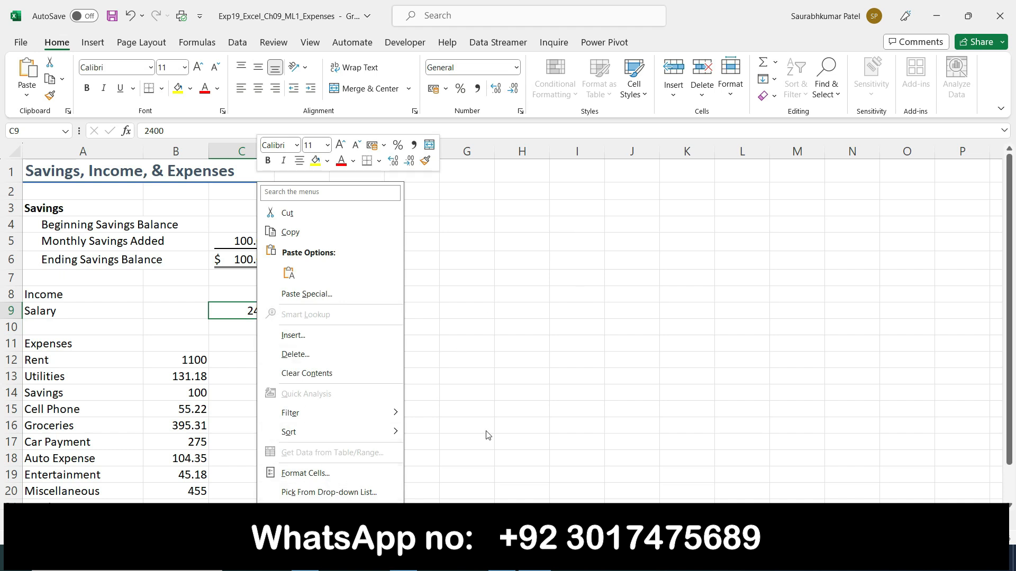
pyautogui.click(344, 473)
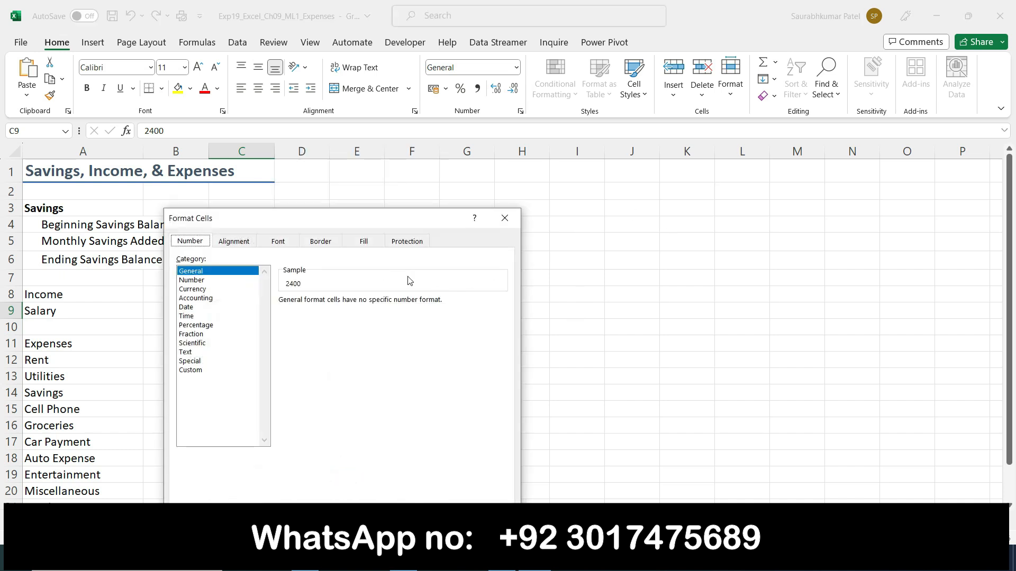
pyautogui.click(403, 242)
pyautogui.click(180, 260)
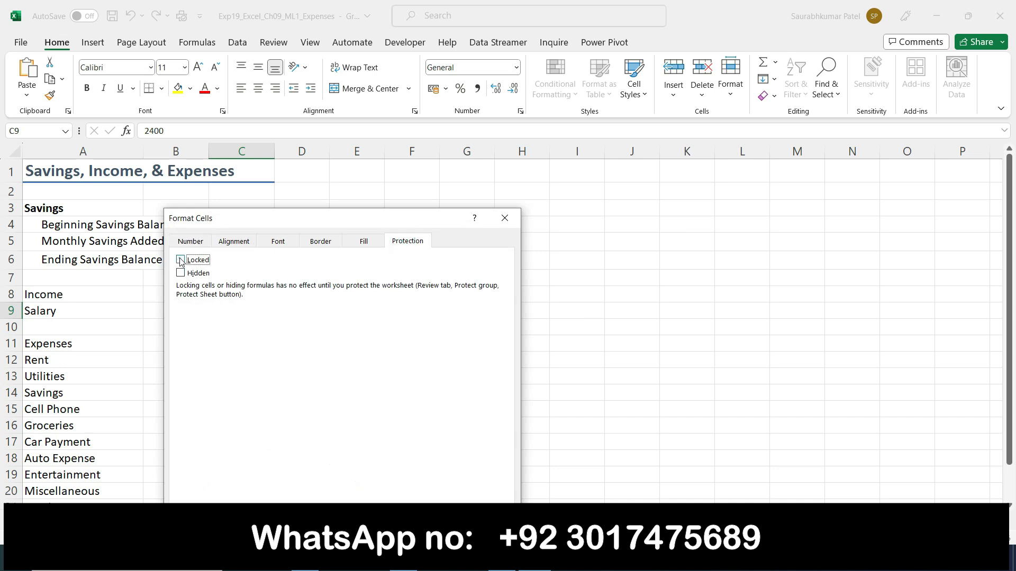
pyautogui.click(434, 530)
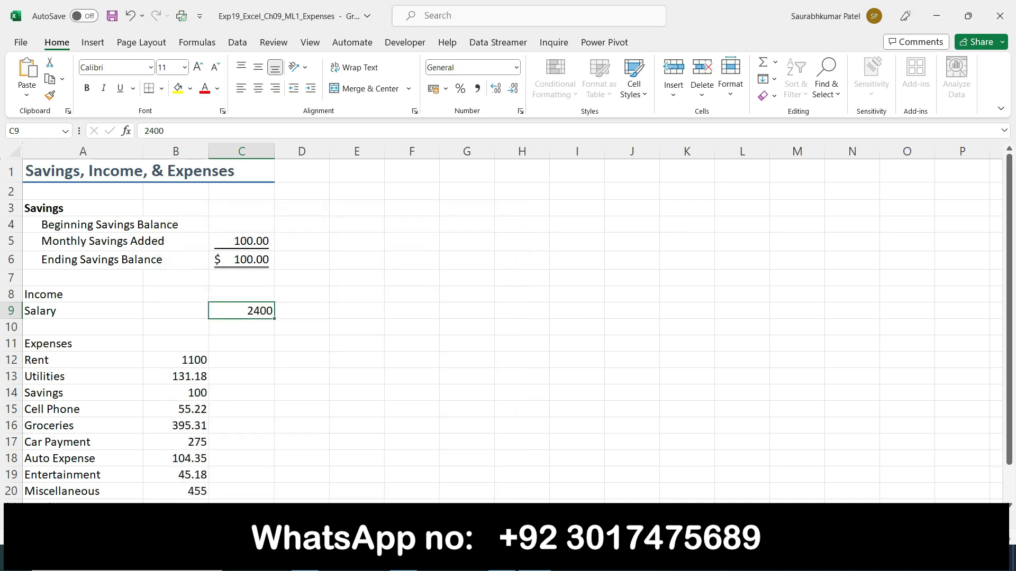
# - Recheck instruction 4 in Word, then unlock the expense range B12:B20 in the grouped Excel worksheets
pyautogui.click(501, 558)
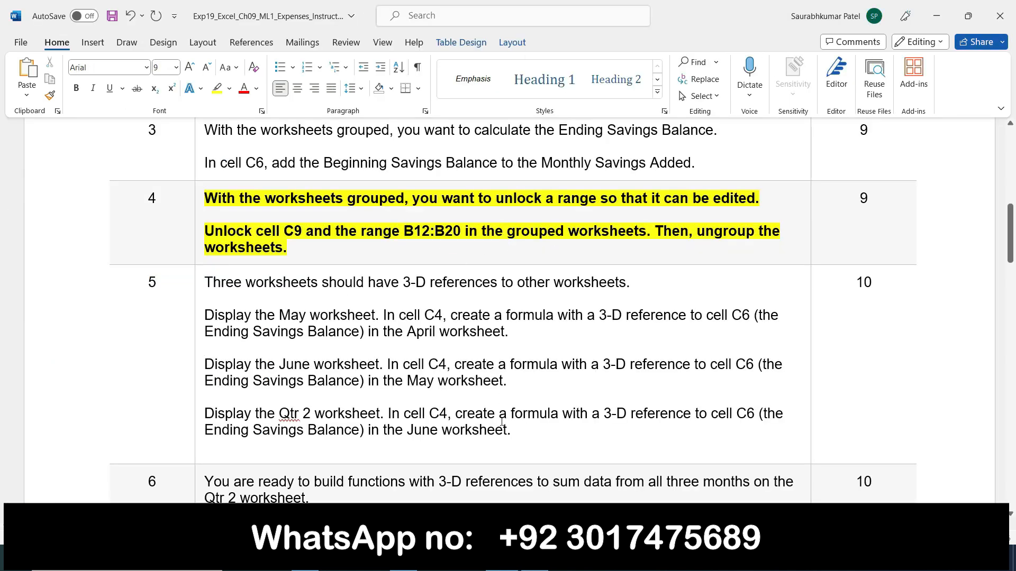
pyautogui.click(534, 558)
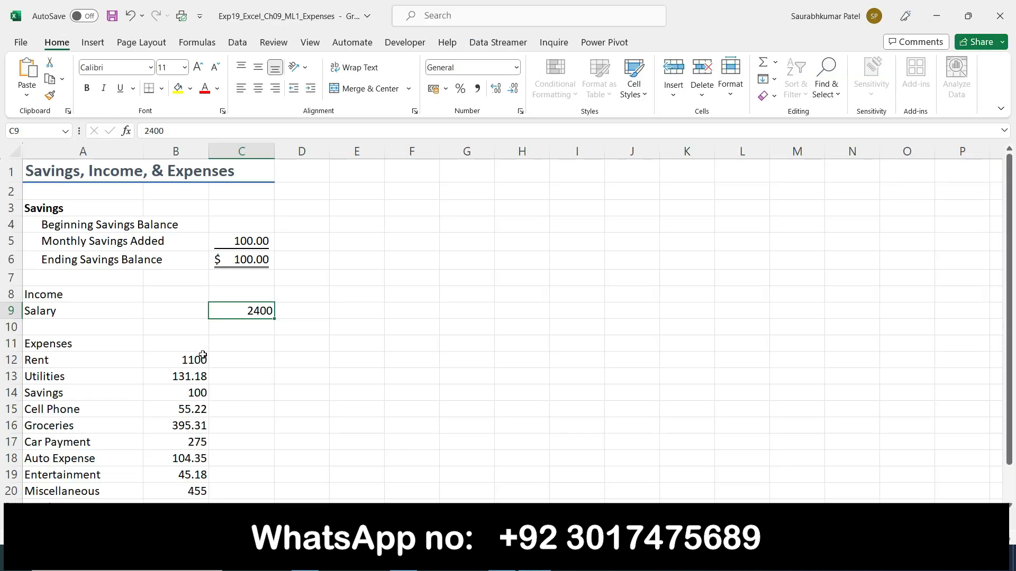
pyautogui.click(180, 359)
pyautogui.moveTo(177, 359); pyautogui.dragTo(195, 491)
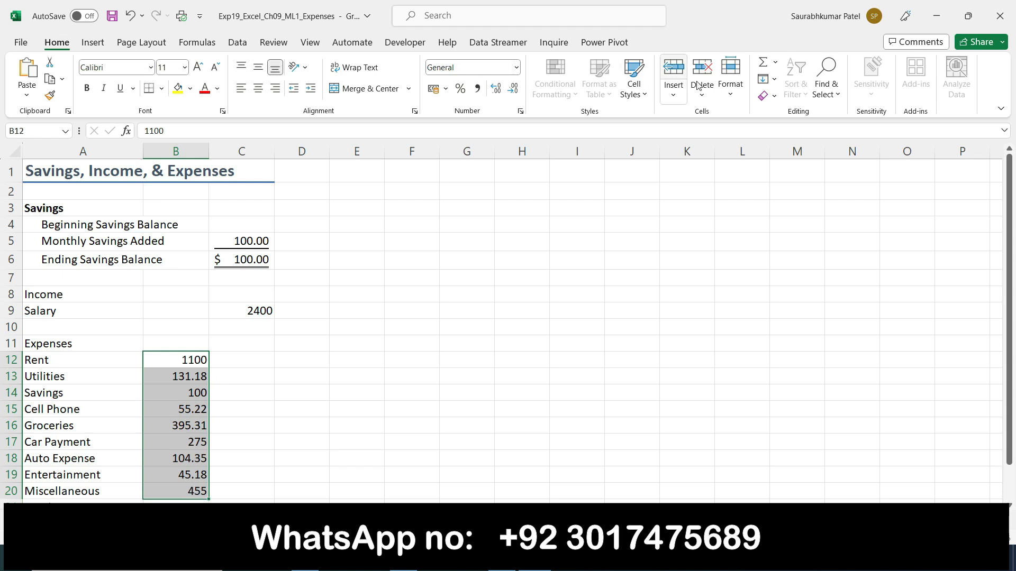
pyautogui.click(733, 91)
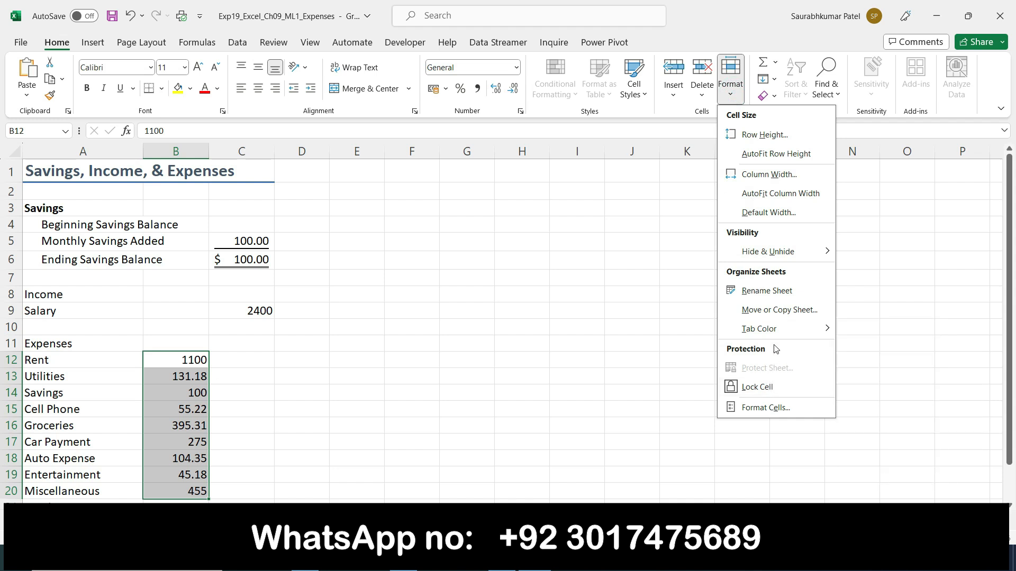
pyautogui.click(765, 408)
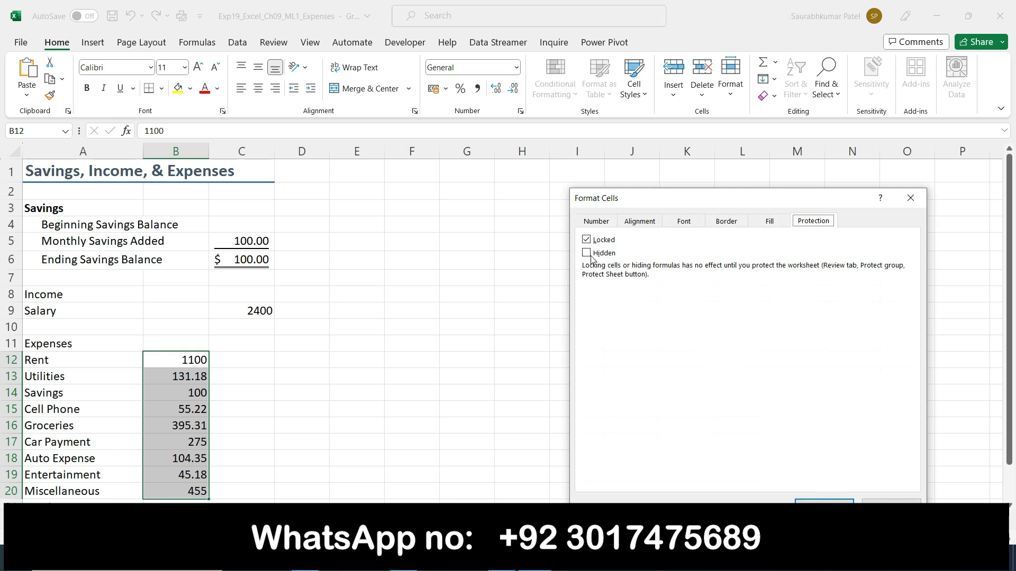
pyautogui.click(586, 240)
pyautogui.click(823, 500)
# - Switch to Word and remove the bold and yellow highlighting from instruction 4
pyautogui.hotkey('alt', 'Tab')
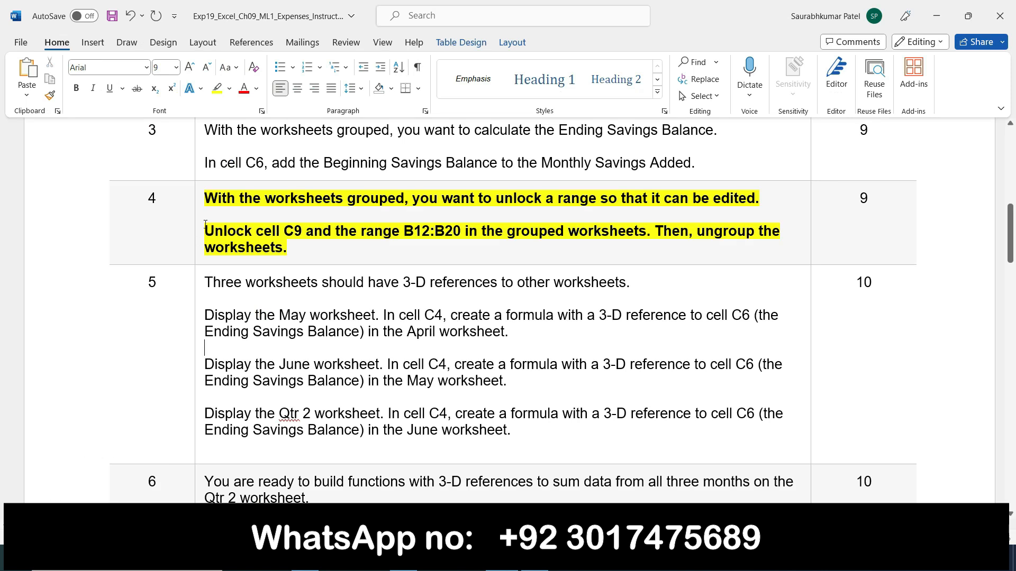
pyautogui.click(200, 201)
pyautogui.click(213, 178)
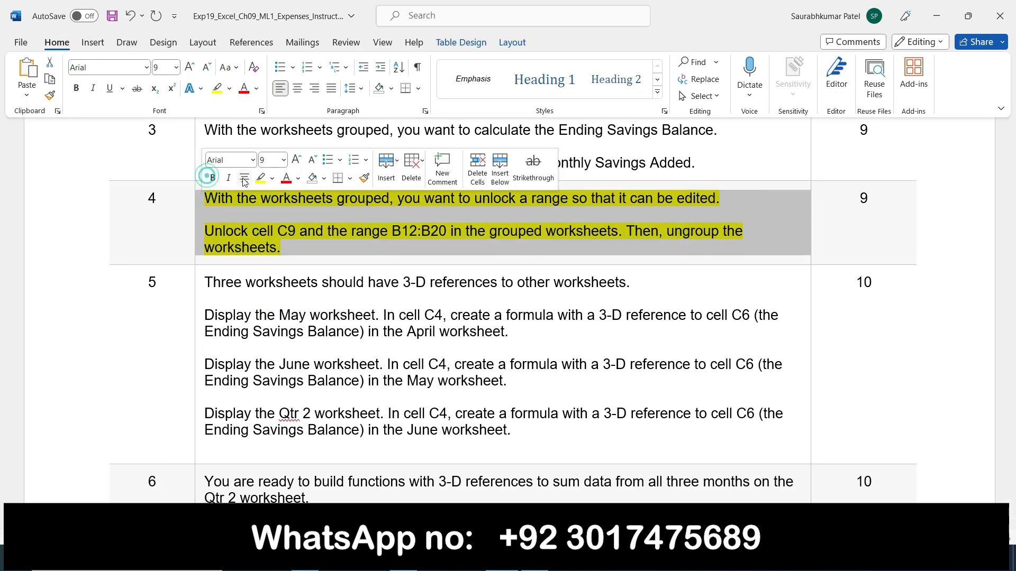
pyautogui.click(256, 181)
# - Make all the text of instruction 5 bold and highlight it in yellow, and switch back to Excel
pyautogui.click(199, 285)
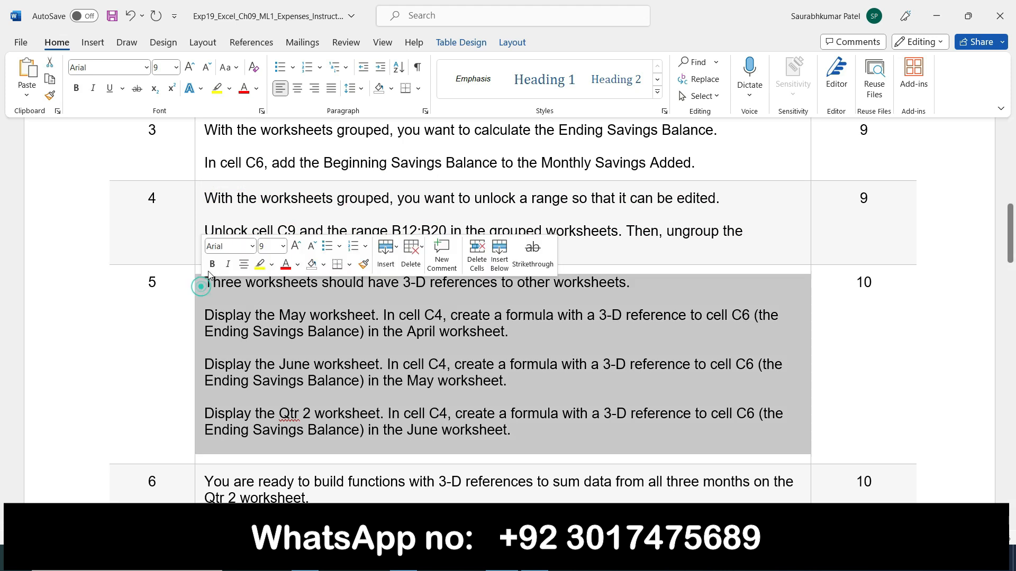
pyautogui.click(211, 266)
pyautogui.click(260, 264)
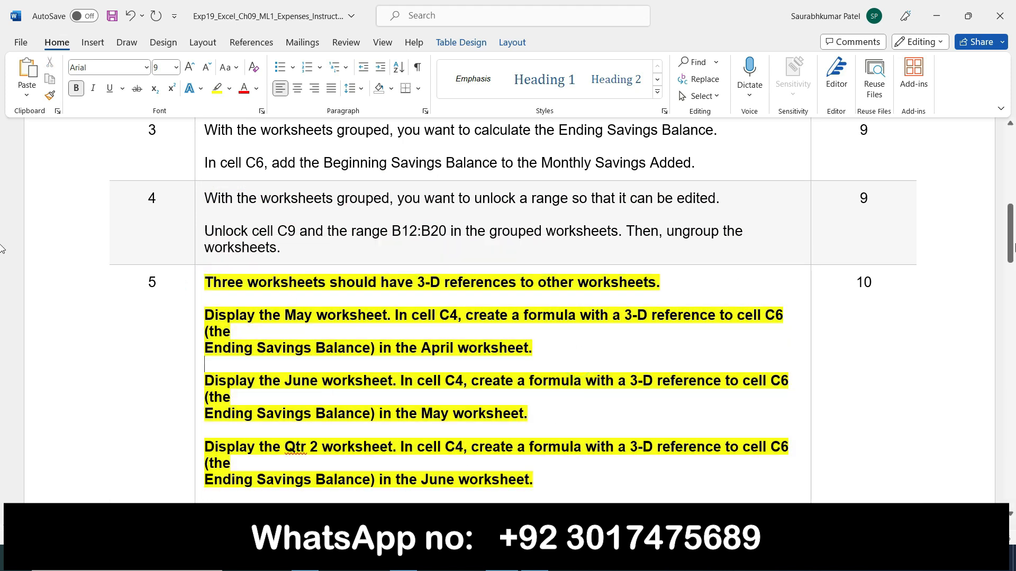
pyautogui.moveTo(1014, 247); pyautogui.dragTo(1013, 259)
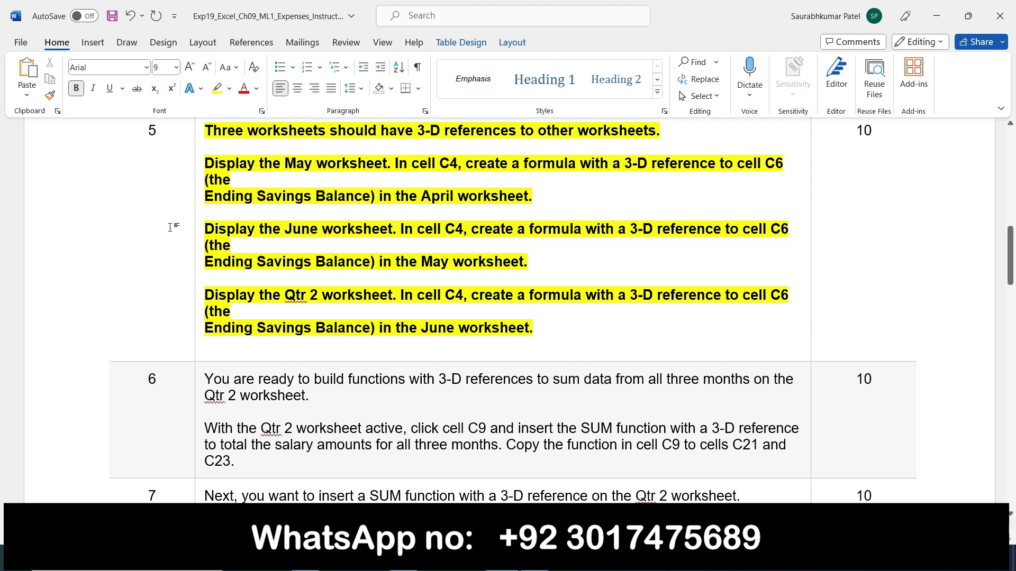
pyautogui.click(534, 558)
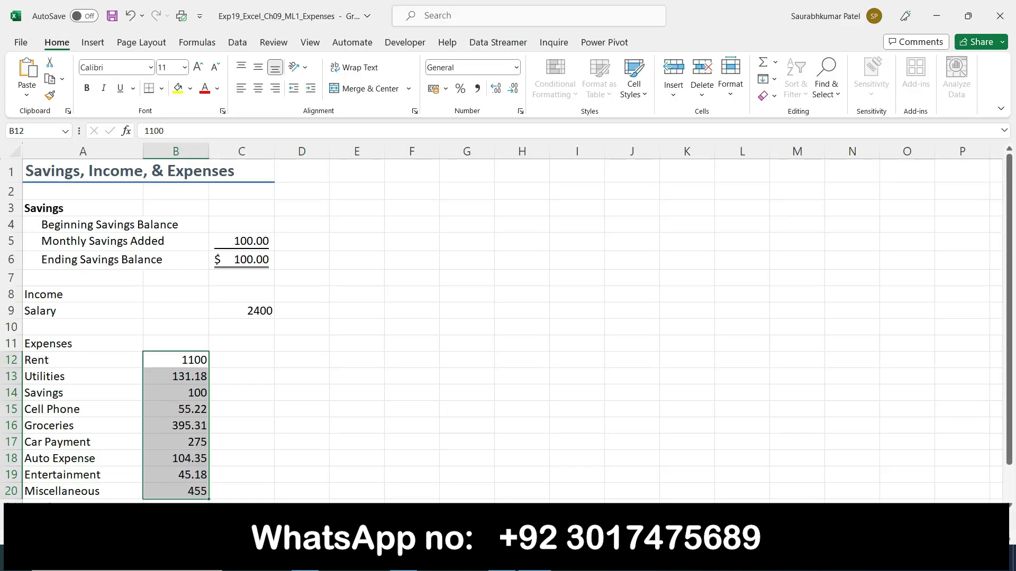
# - Ungroup the worksheets and display the May worksheet
pyautogui.rightClick(96, 520)
pyautogui.click(125, 506)
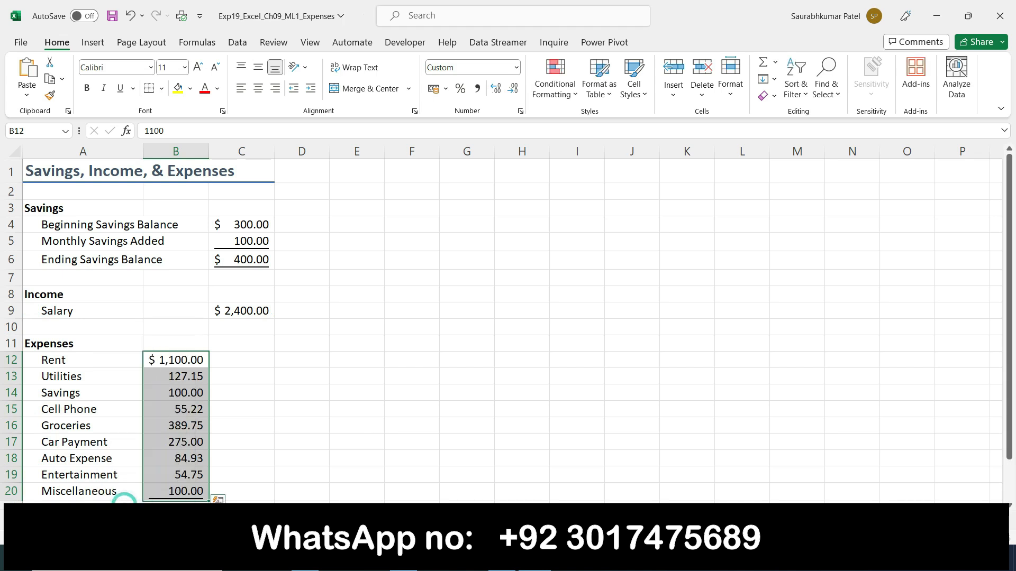
pyautogui.click(121, 520)
# - Check instruction 5 in Word, then enter the formula =April!C4 in cell C4 of the May worksheet in Excel
pyautogui.click(502, 558)
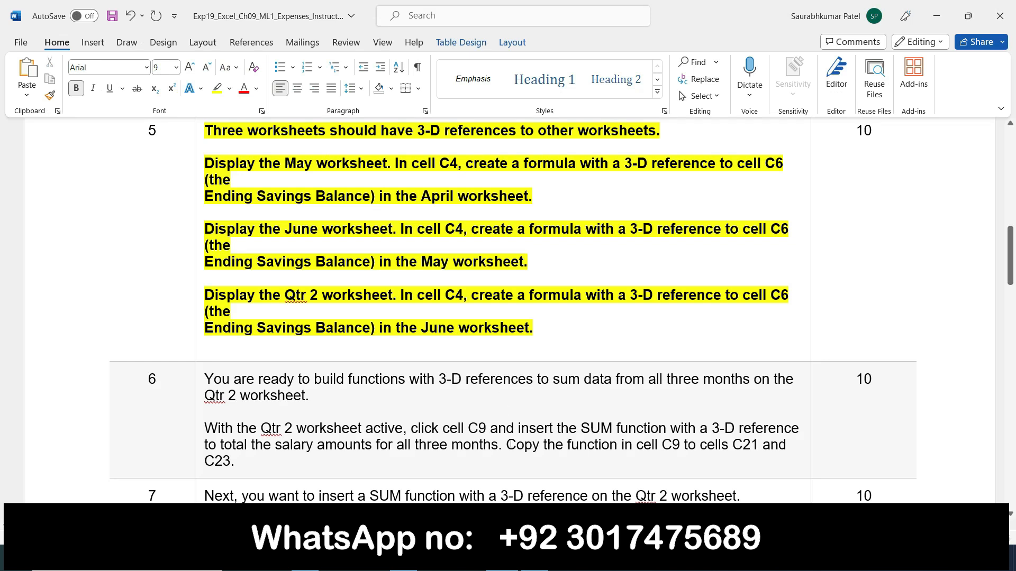
pyautogui.click(535, 558)
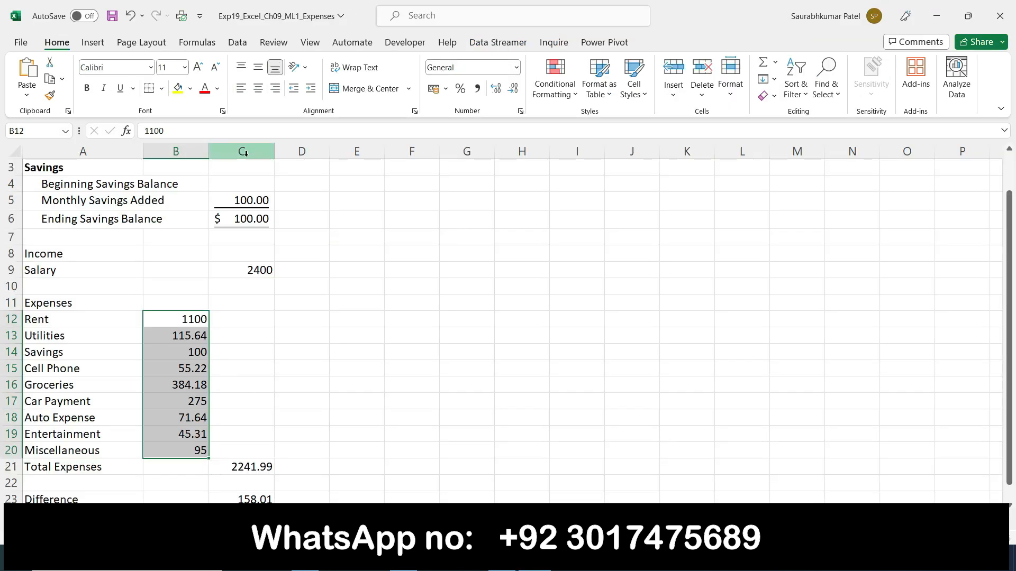
pyautogui.click(249, 236)
pyautogui.click(251, 204)
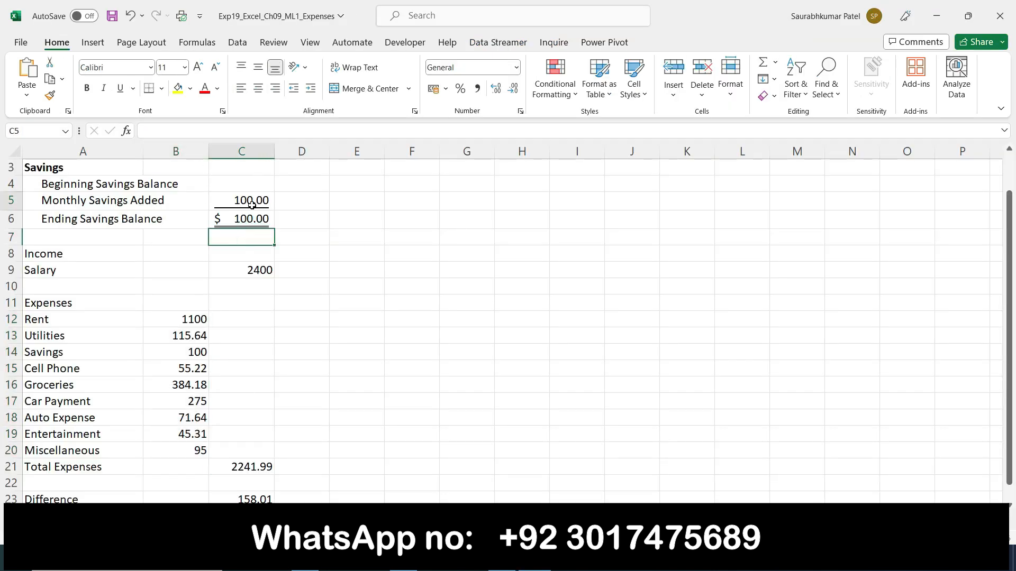
pyautogui.click(254, 183)
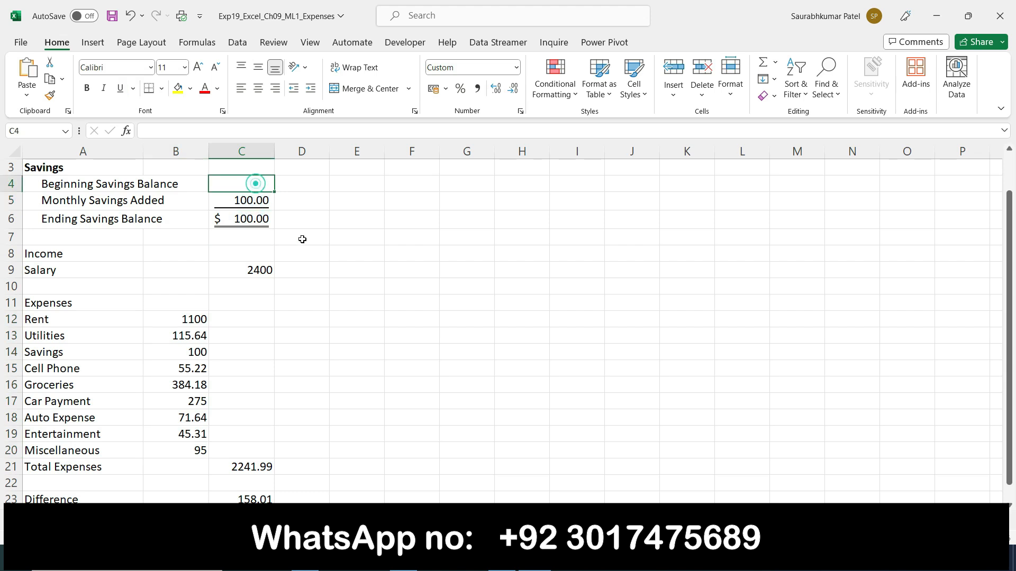
pyautogui.click(503, 558)
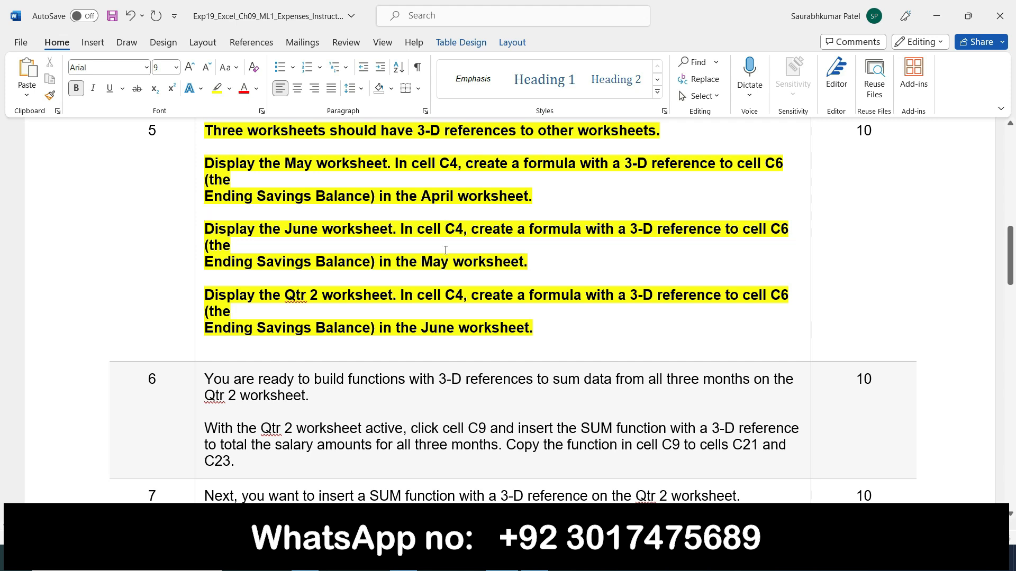
pyautogui.hotkey('alt', 'Tab')
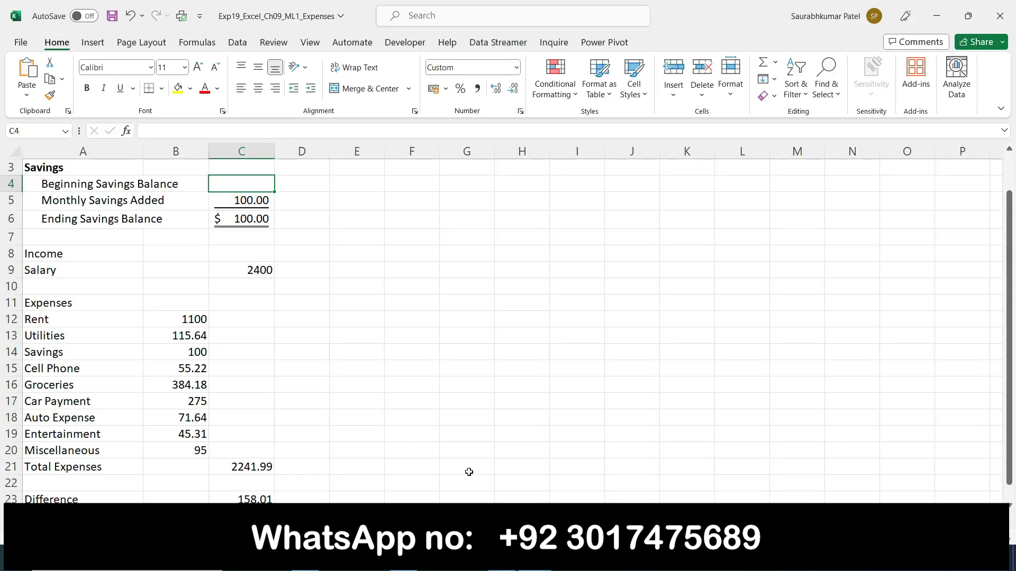
pyautogui.write('=')
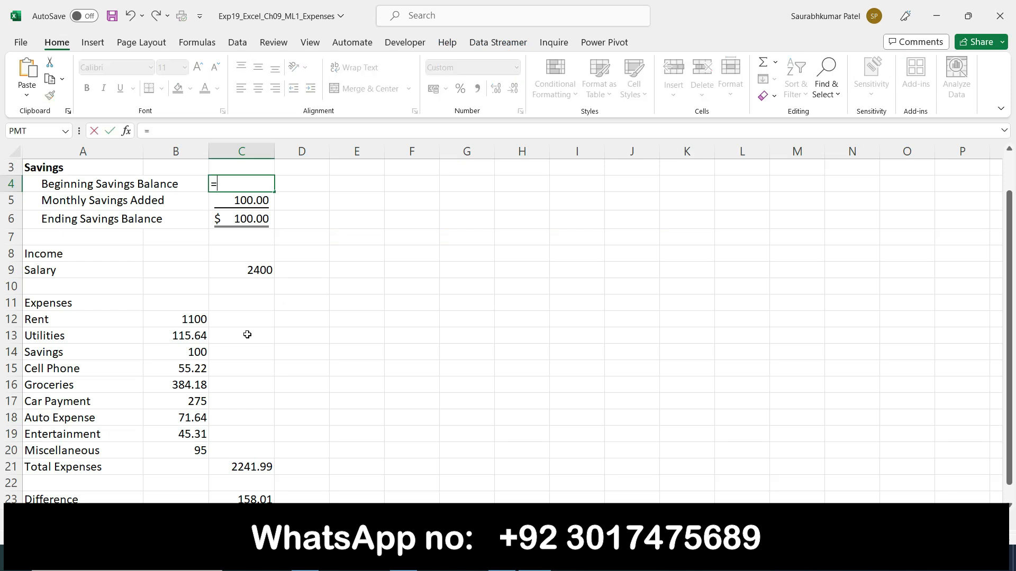
pyautogui.click(77, 519)
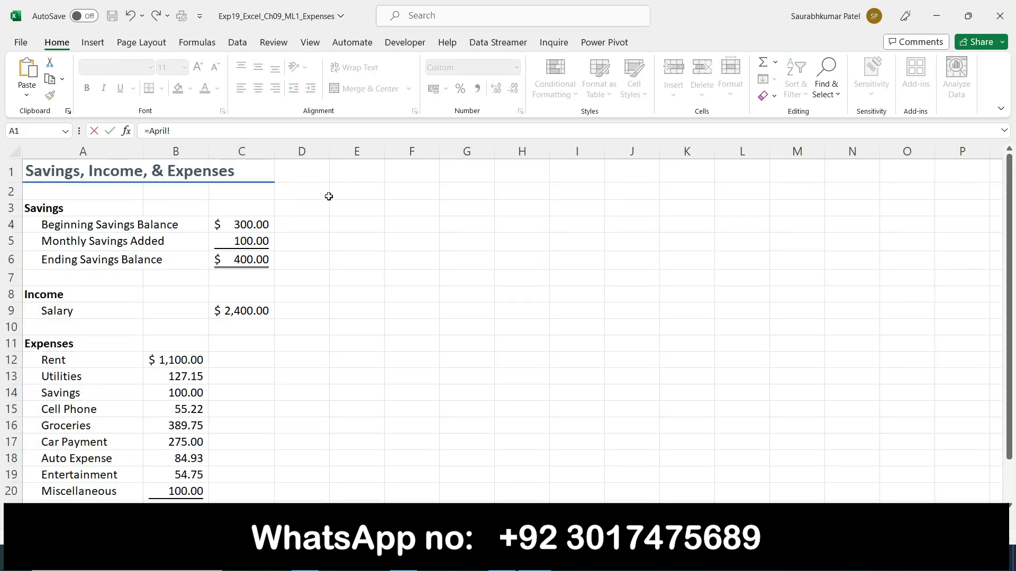
pyautogui.click(233, 225)
pyautogui.press('Return')
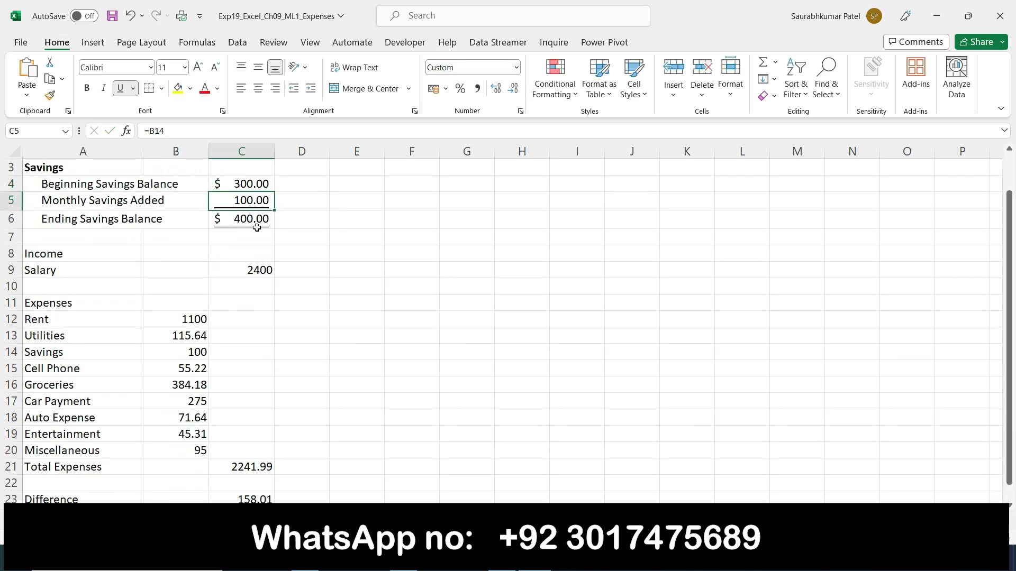
# - Review the June part of instruction 5 in Word and display the June worksheet in Excel
pyautogui.click(502, 558)
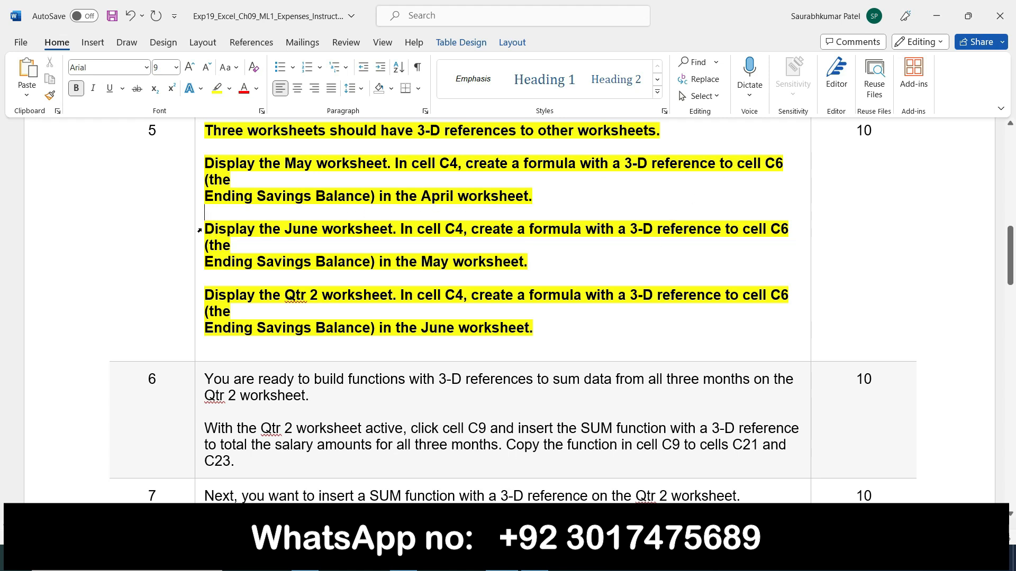
pyautogui.moveTo(291, 223); pyautogui.dragTo(477, 345)
pyautogui.click(534, 558)
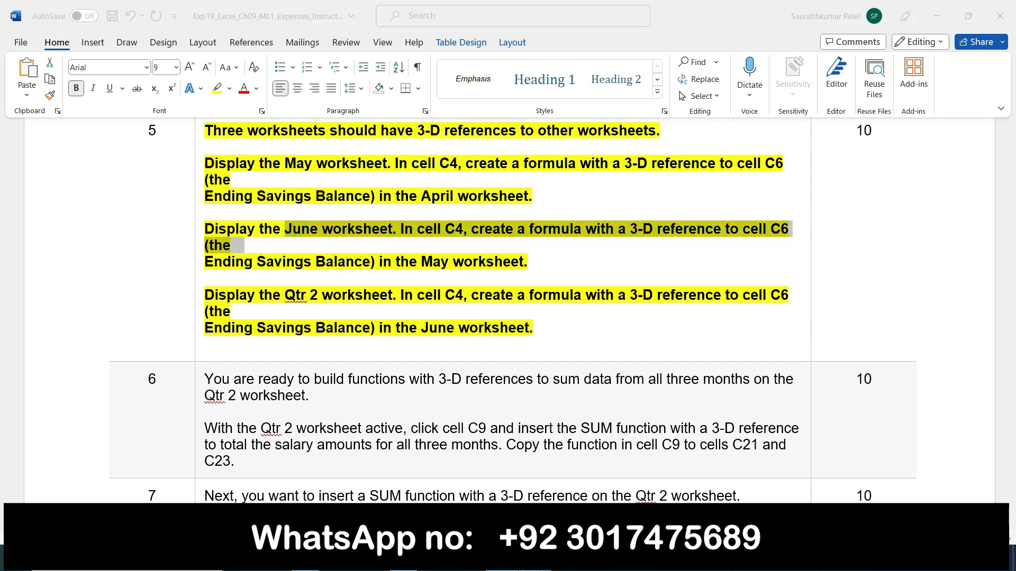
pyautogui.click(141, 516)
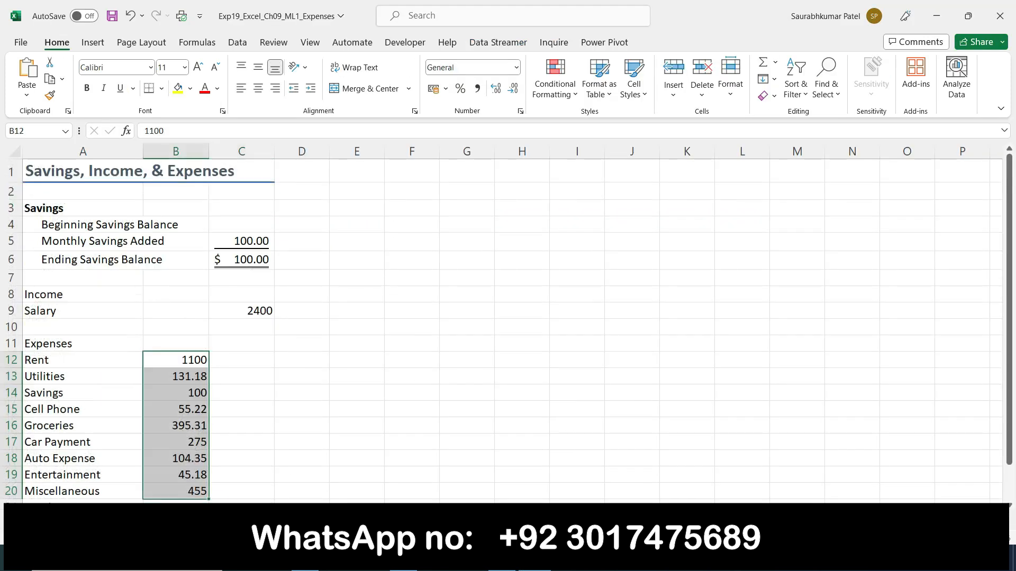
pyautogui.click(503, 558)
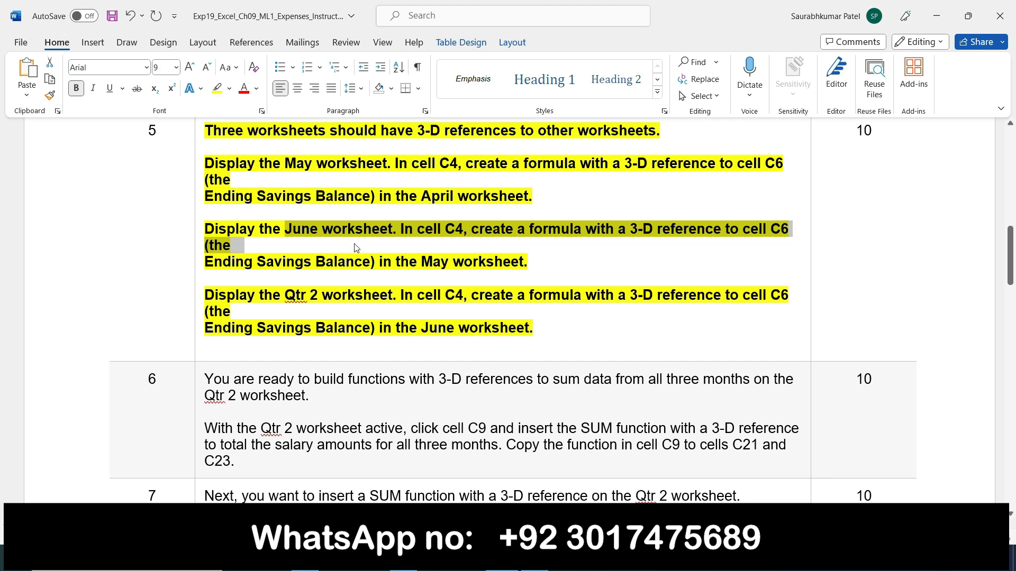
pyautogui.click(535, 558)
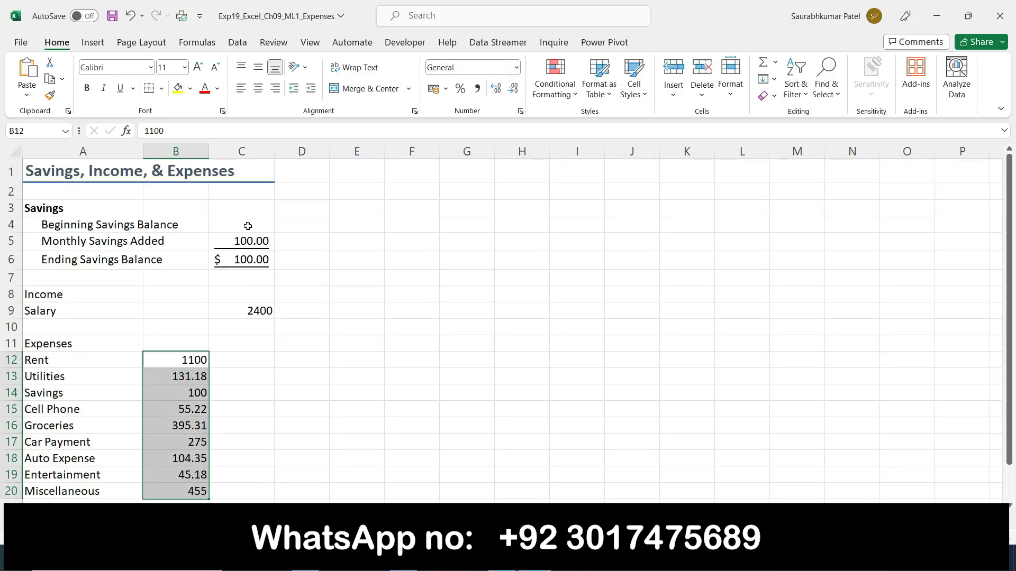
# - Enter the formula =May!C6 in cell C4 of the June worksheet, rechecking the referenced cell in the Word instructions
pyautogui.click(247, 226)
pyautogui.write('=')
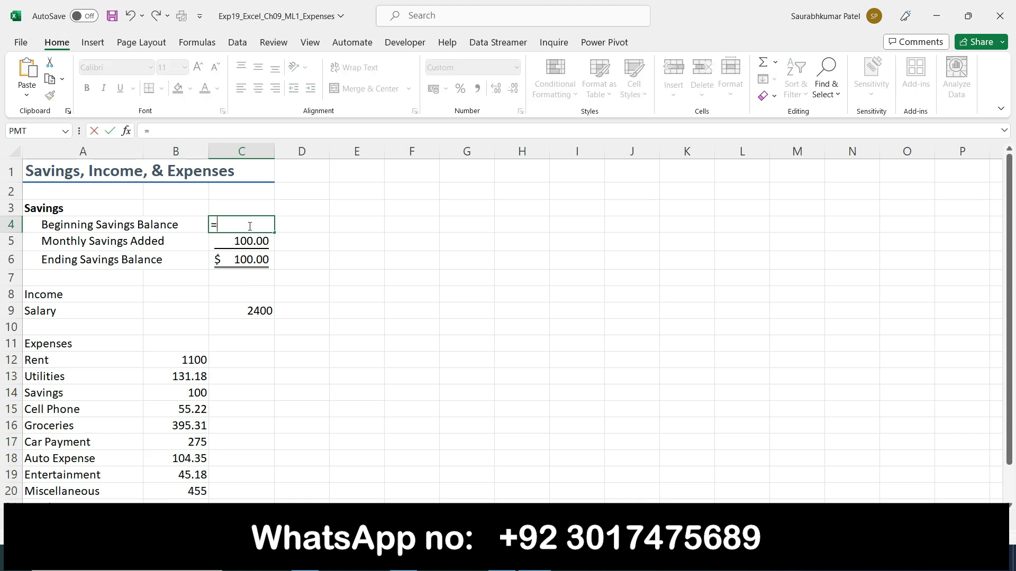
pyautogui.click(502, 558)
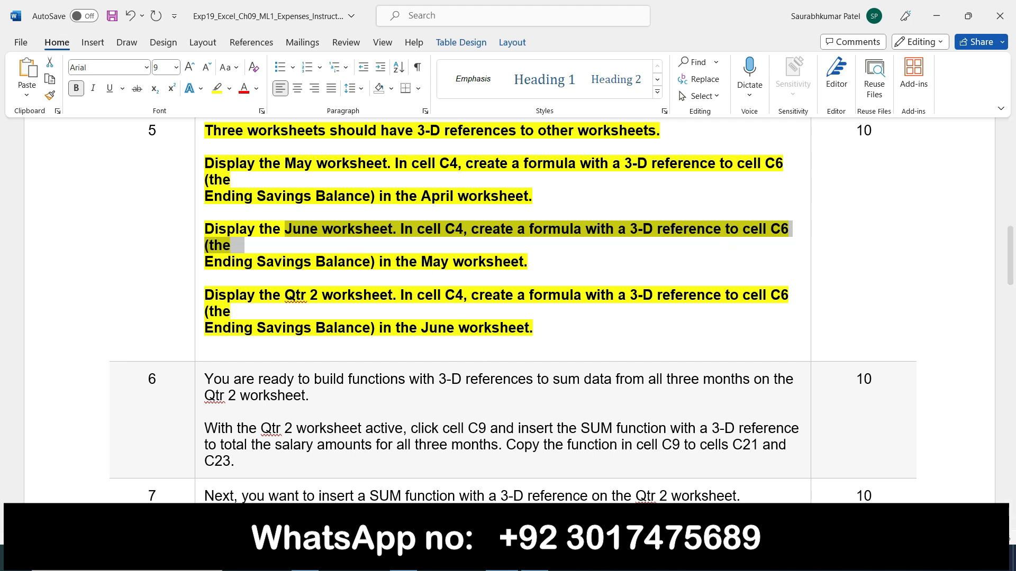
pyautogui.click(503, 560)
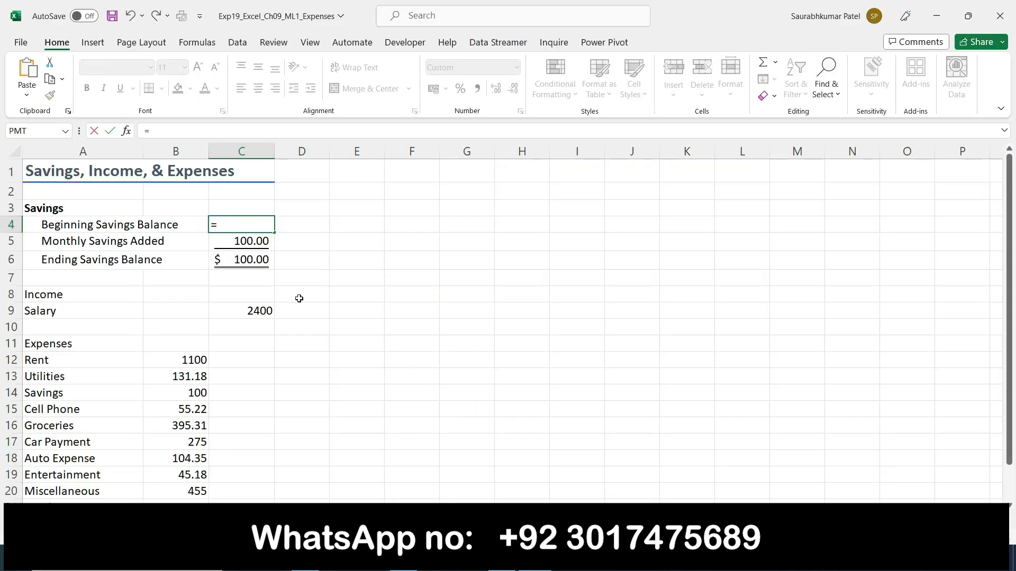
pyautogui.click(119, 519)
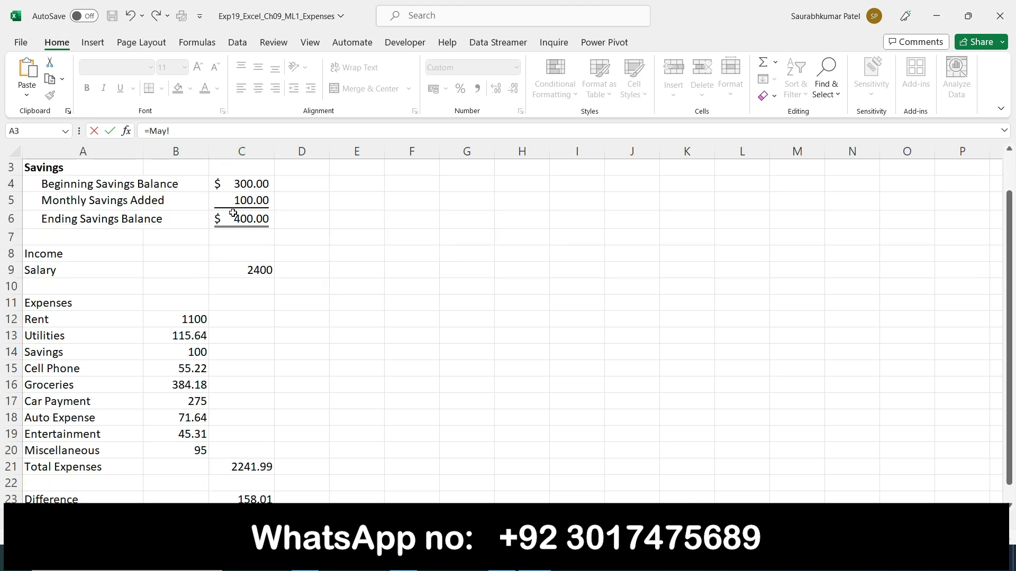
pyautogui.click(251, 181)
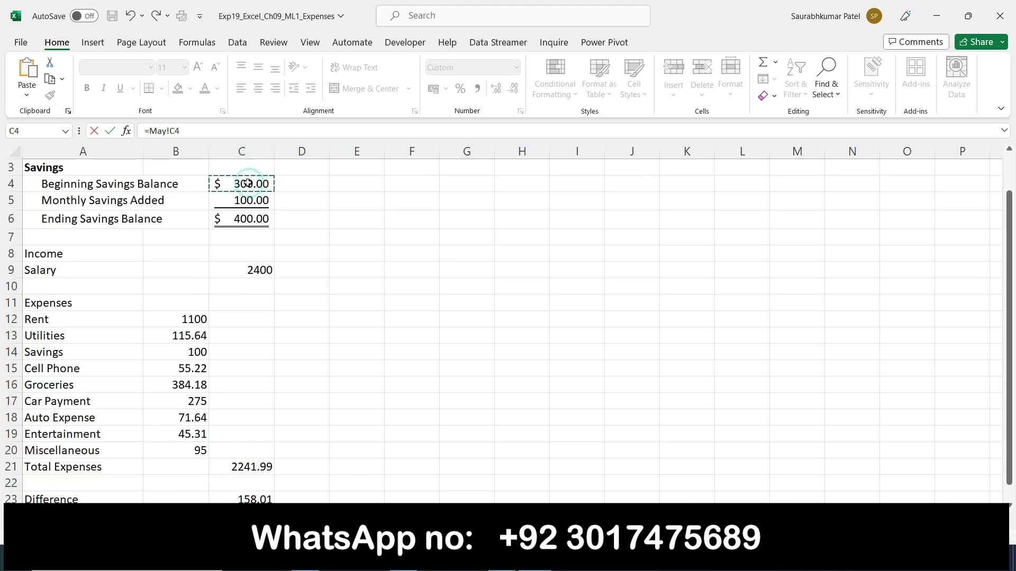
pyautogui.click(501, 558)
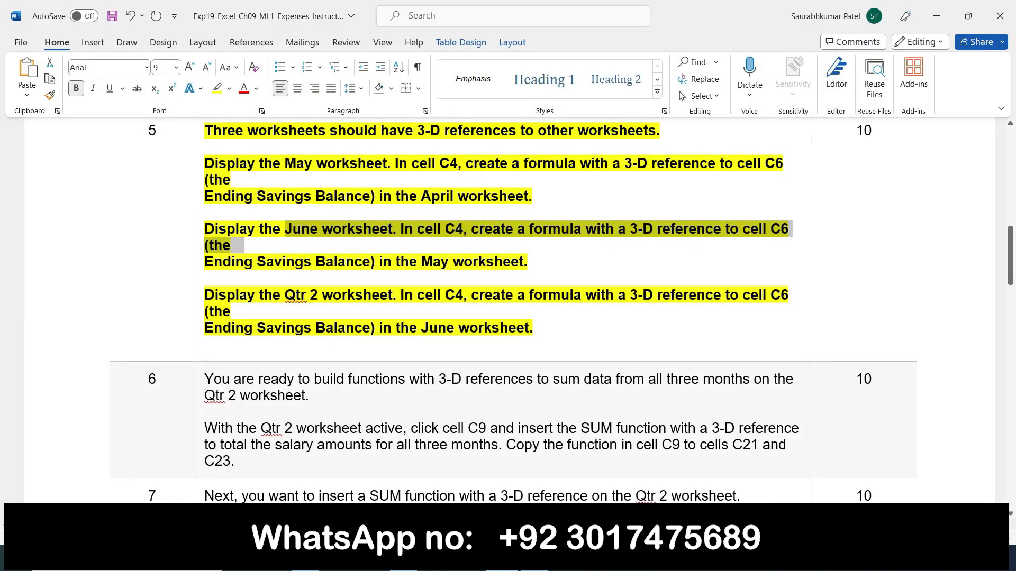
pyautogui.click(502, 558)
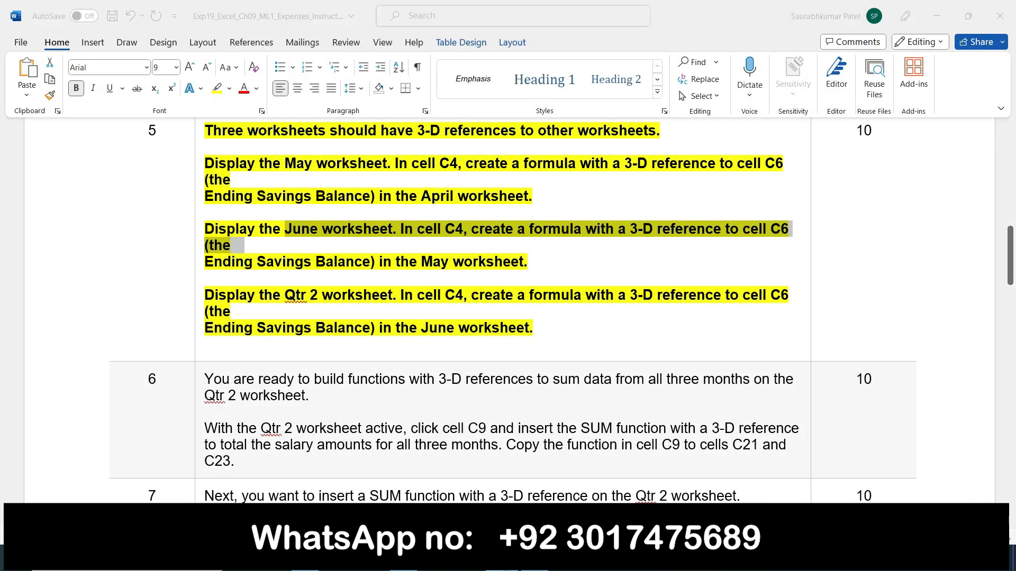
pyautogui.click(243, 218)
pyautogui.press('Return')
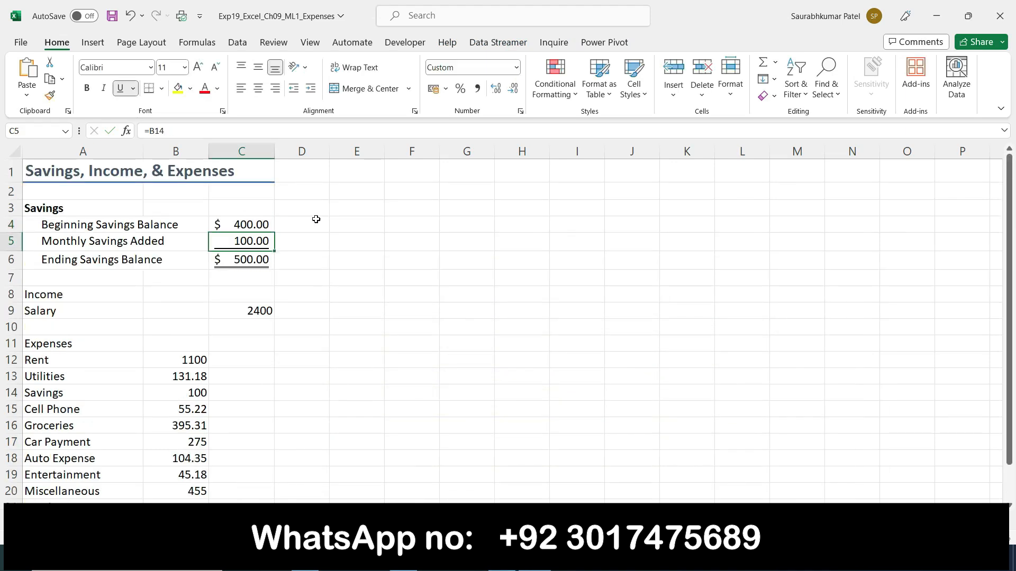
# - Read the Qtr 2 part of instruction 5 in Word and display the Qtr 2 worksheet in Excel
pyautogui.click(502, 558)
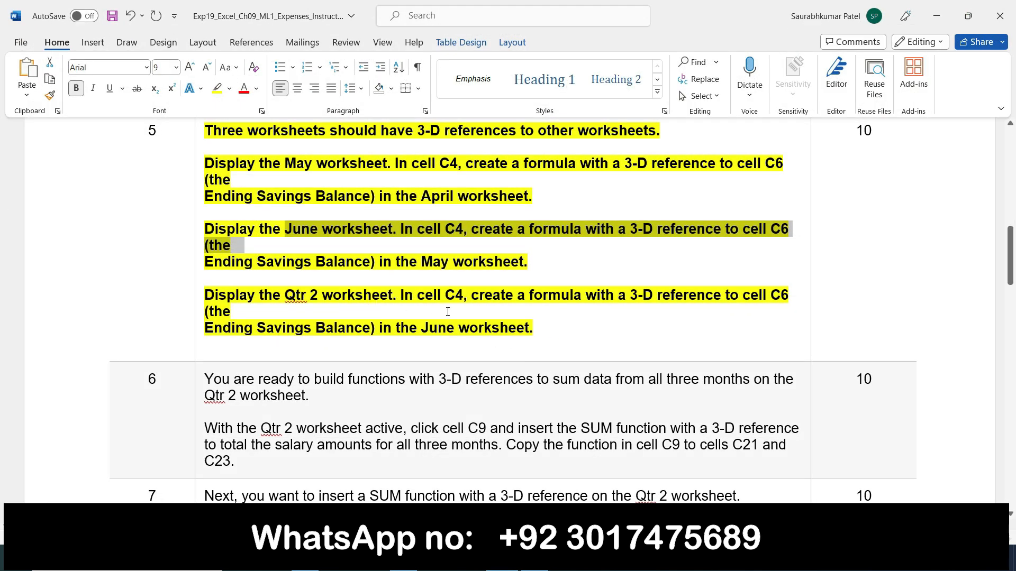
pyautogui.click(534, 558)
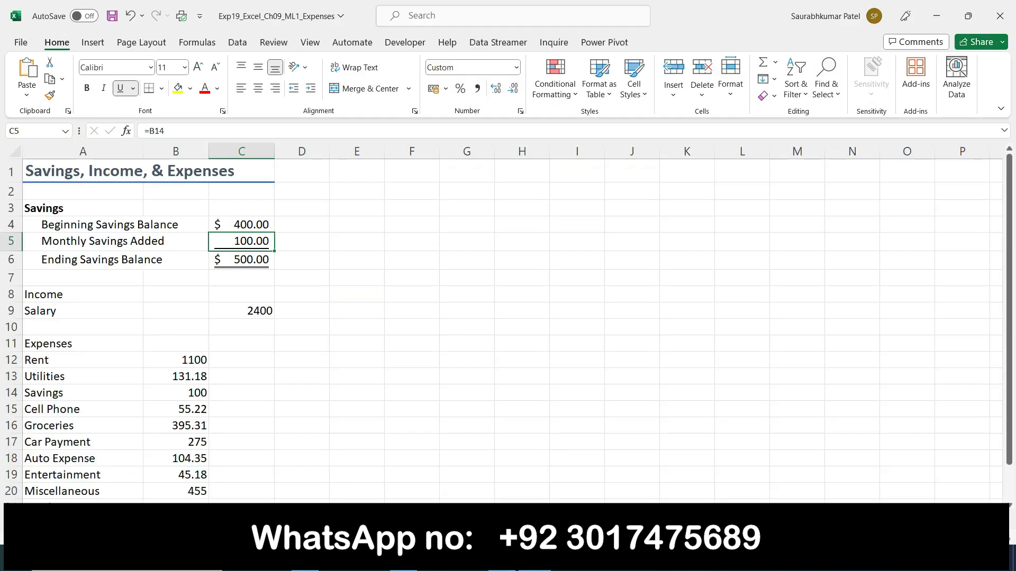
pyautogui.click(186, 519)
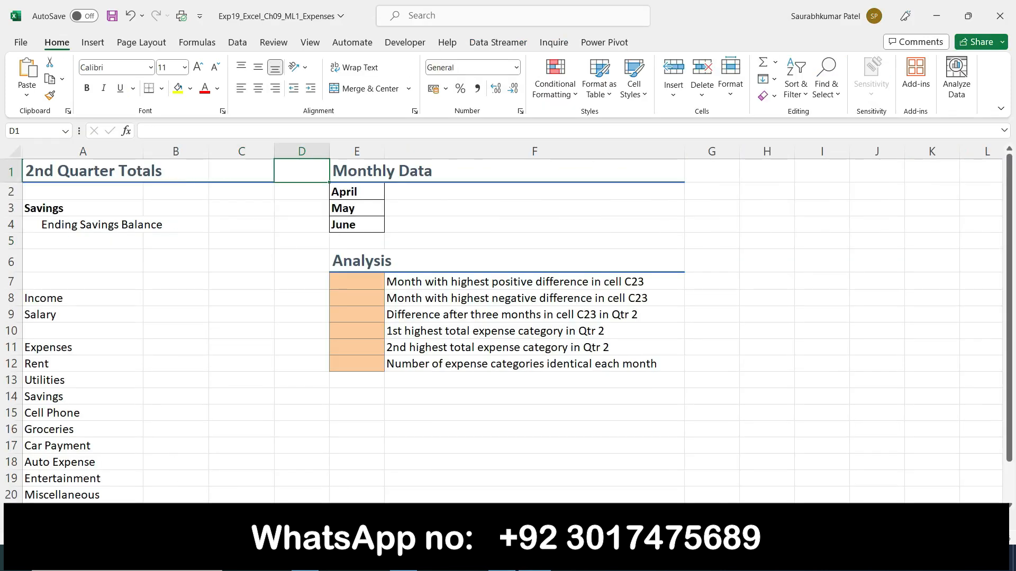
# - Enter the formula =June!C6 in cell C4 of the Qtr 2 worksheet, consulting instruction 5 in Word for the reference
pyautogui.click(229, 194)
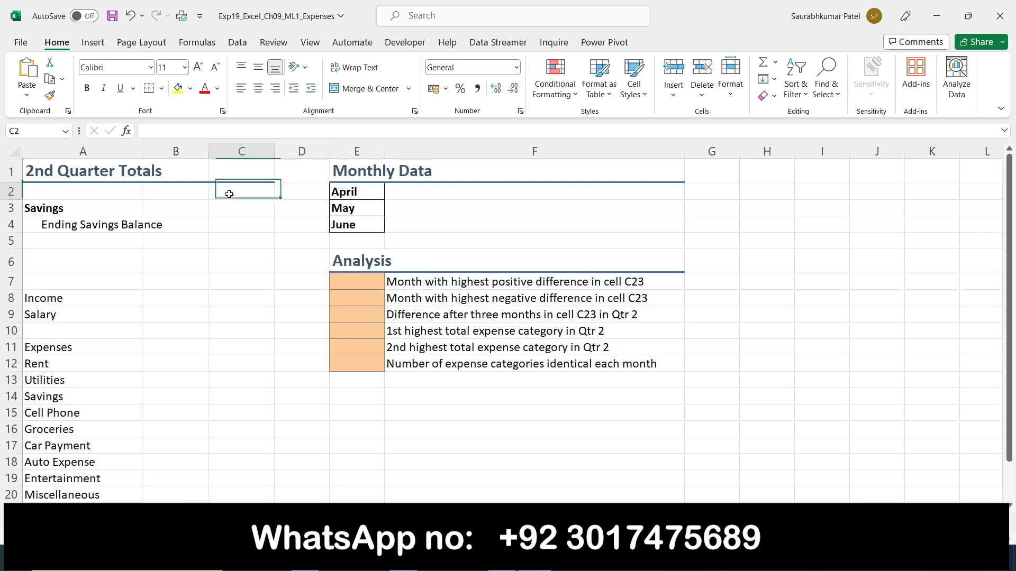
pyautogui.click(229, 227)
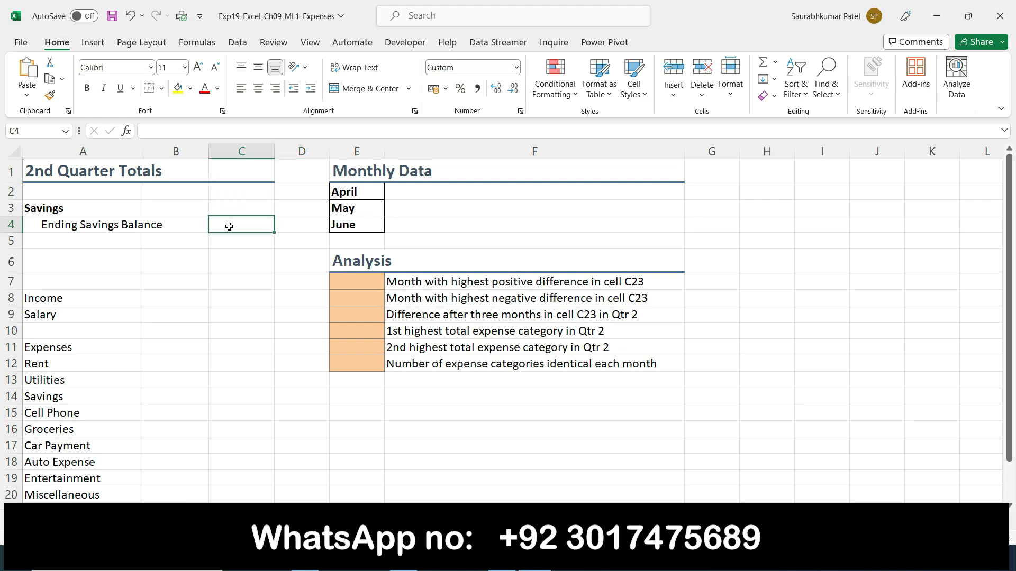
pyautogui.write('=')
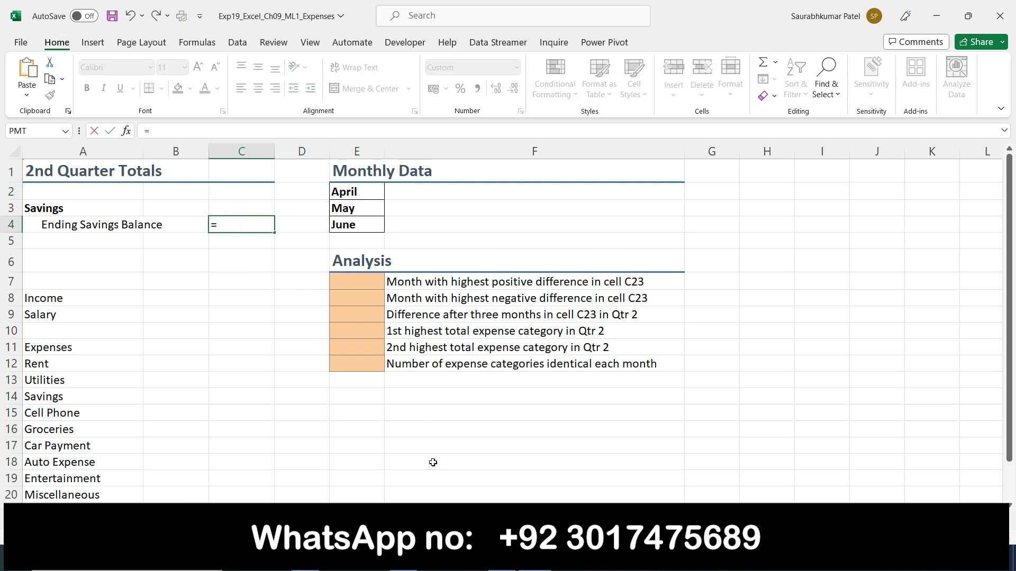
pyautogui.hotkey('alt', 'Tab')
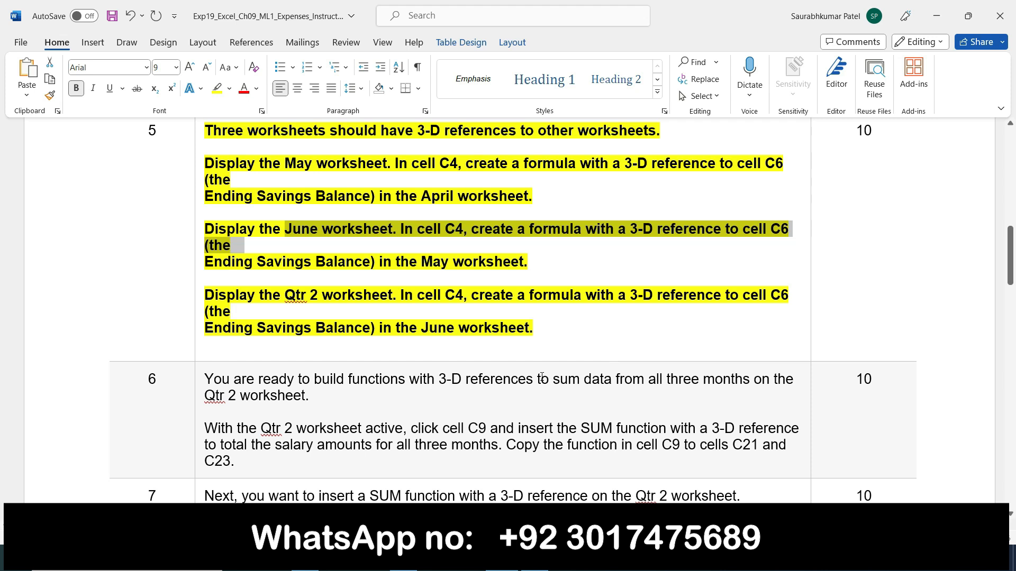
pyautogui.hotkey('alt', 'Tab')
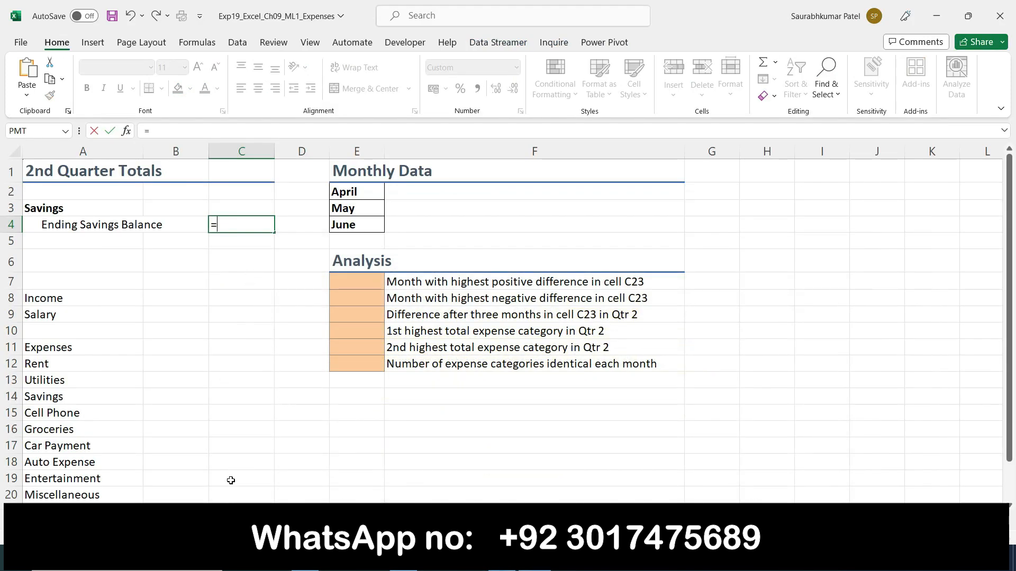
pyautogui.click(218, 516)
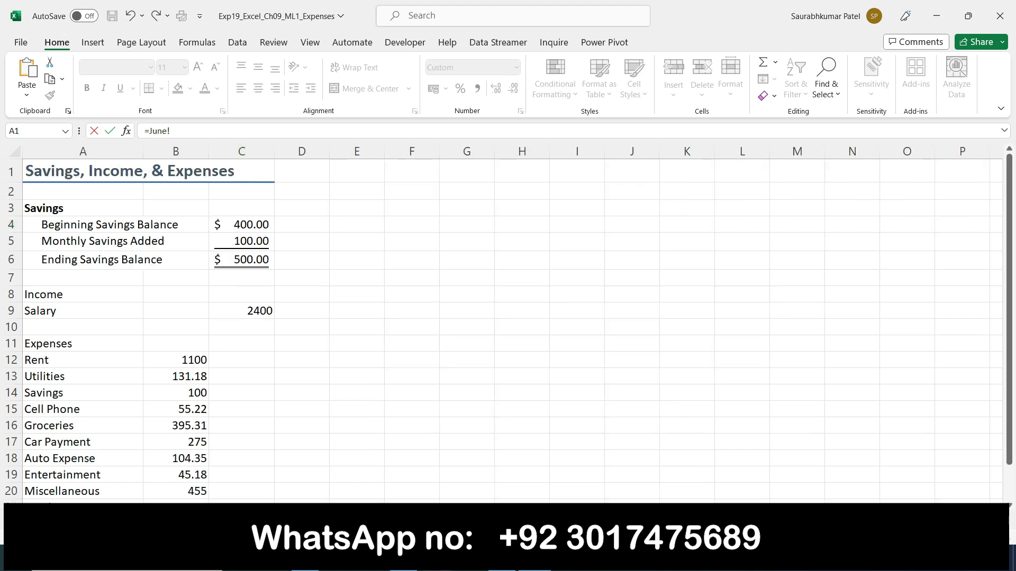
pyautogui.click(501, 559)
pyautogui.click(502, 558)
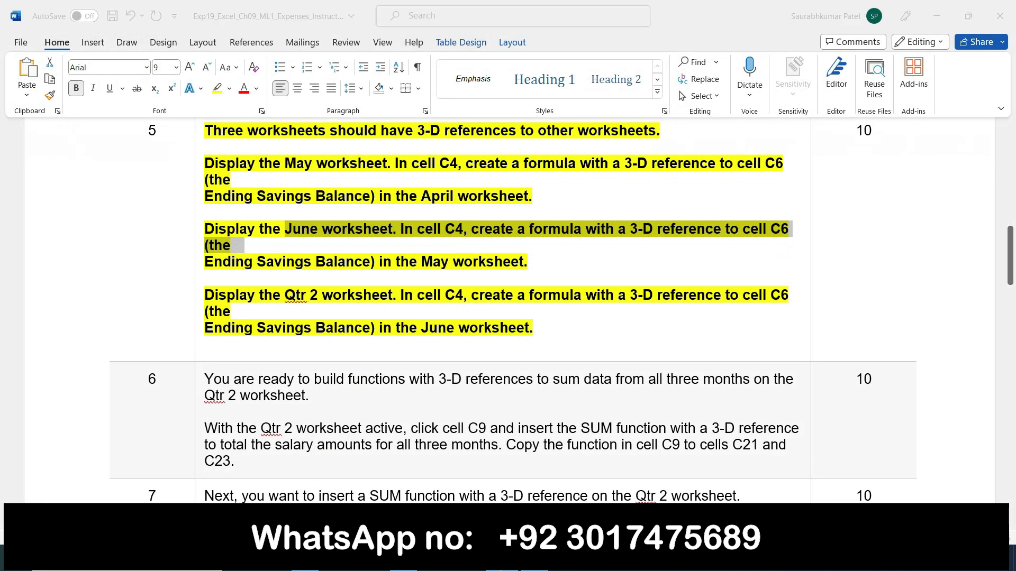
pyautogui.click(240, 260)
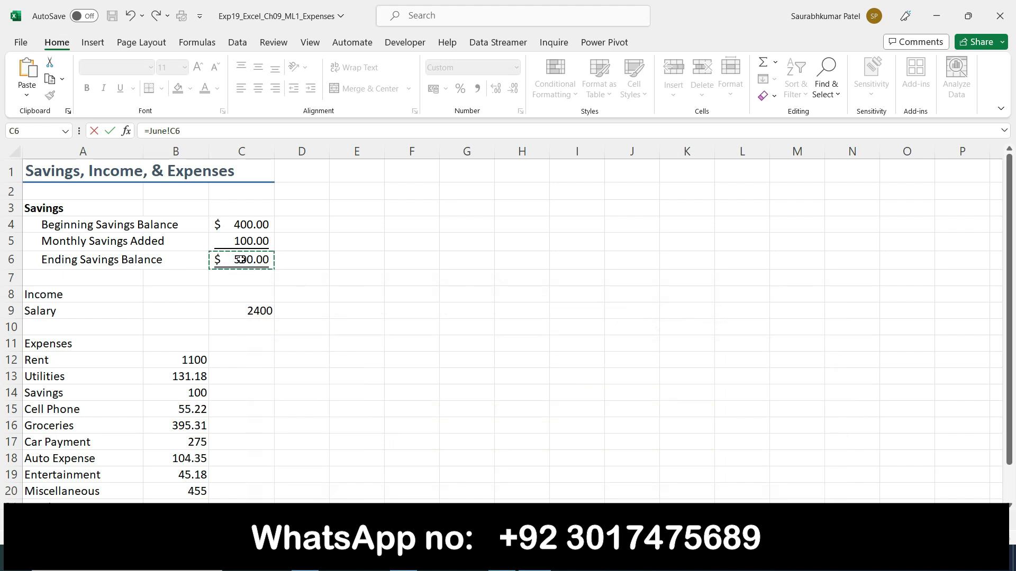
pyautogui.press('Return')
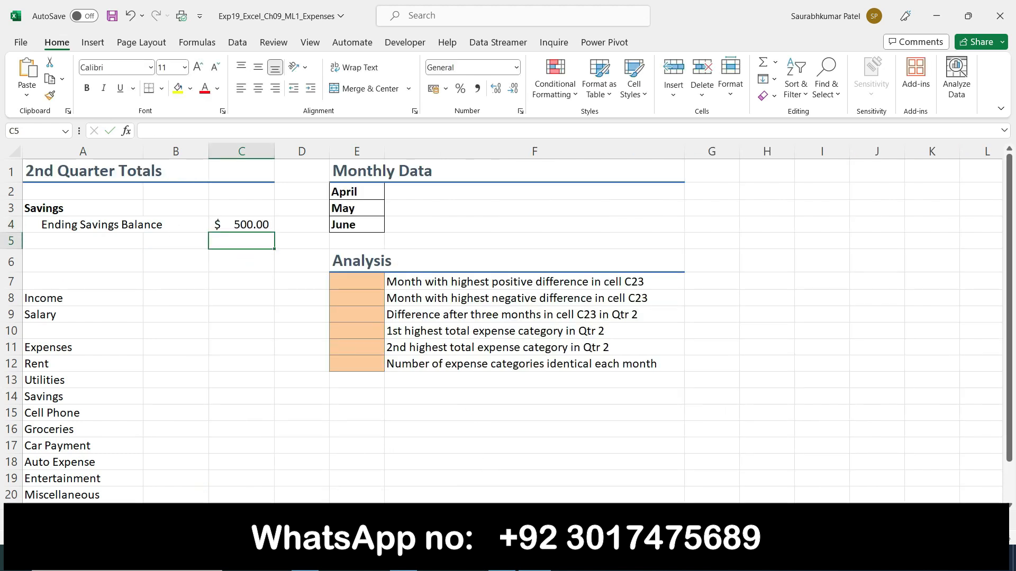
# - Switch to the Word instructions and remove the bold and yellow highlighting from instruction 5
pyautogui.hotkey('alt', 'Tab')
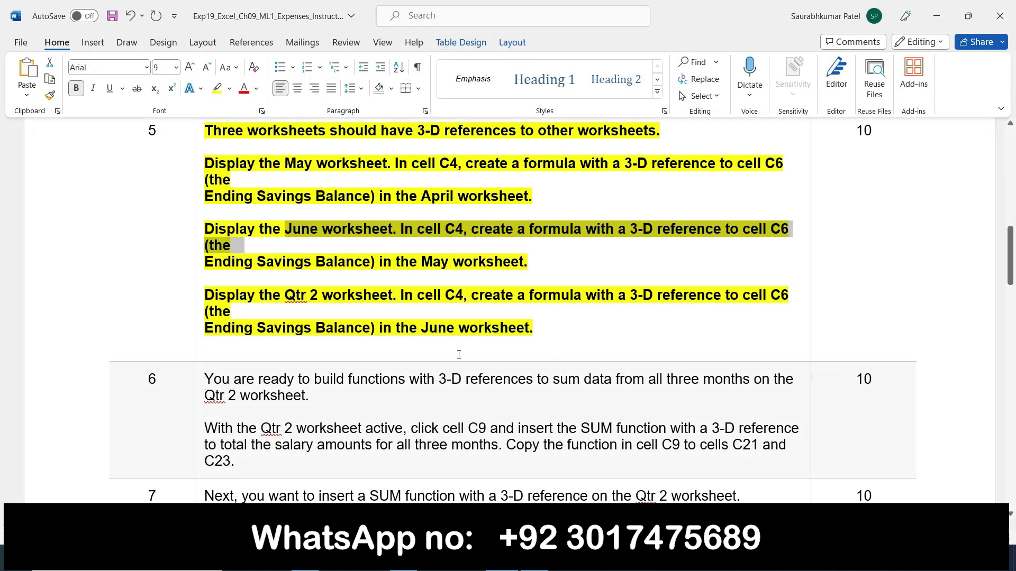
pyautogui.scroll(3, 458, 354)
pyautogui.click(200, 227)
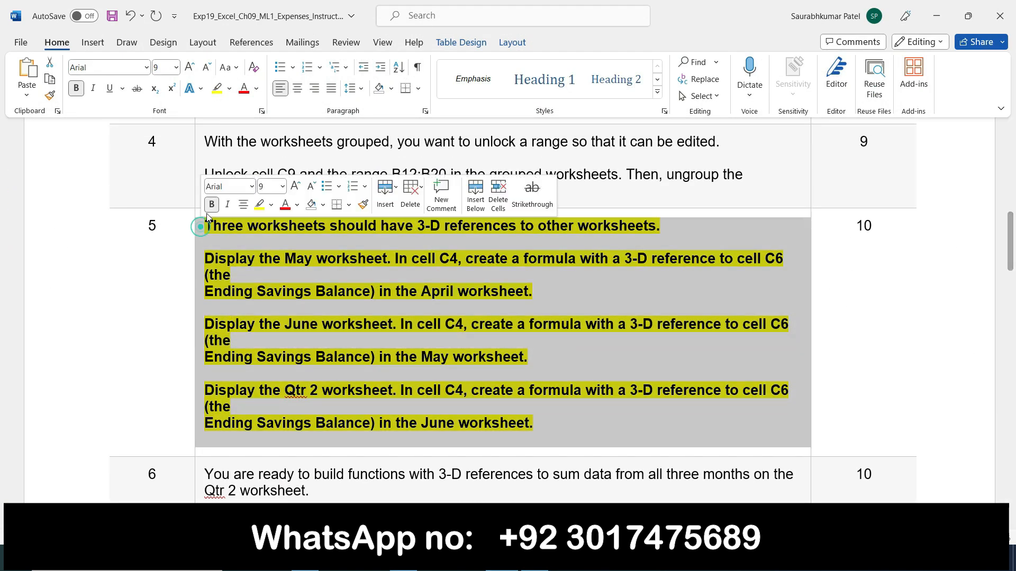
pyautogui.click(209, 206)
pyautogui.click(260, 205)
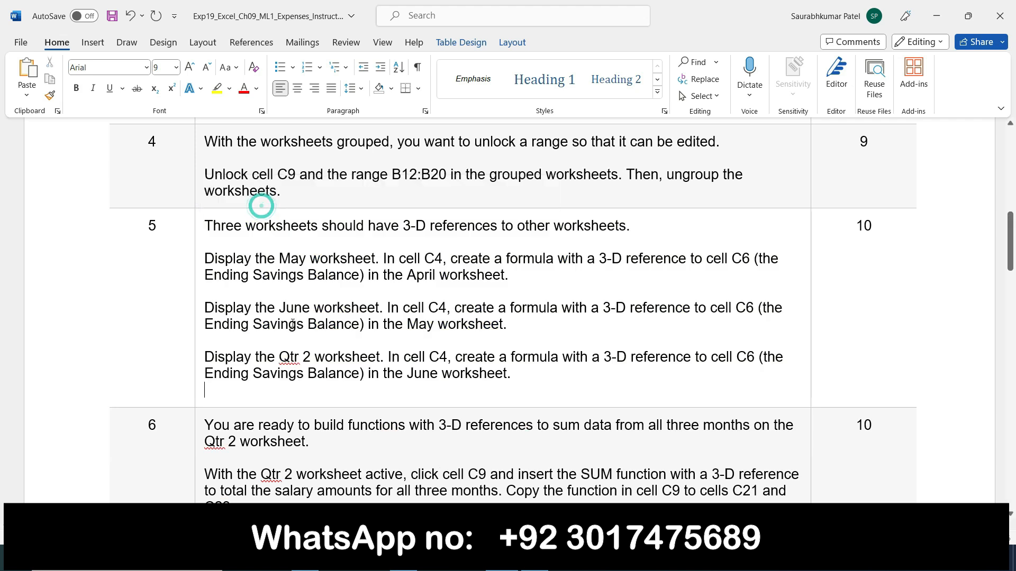
# - Make the text of instruction 6 bold and highlight it in yellow
pyautogui.scroll(-5, 262, 205)
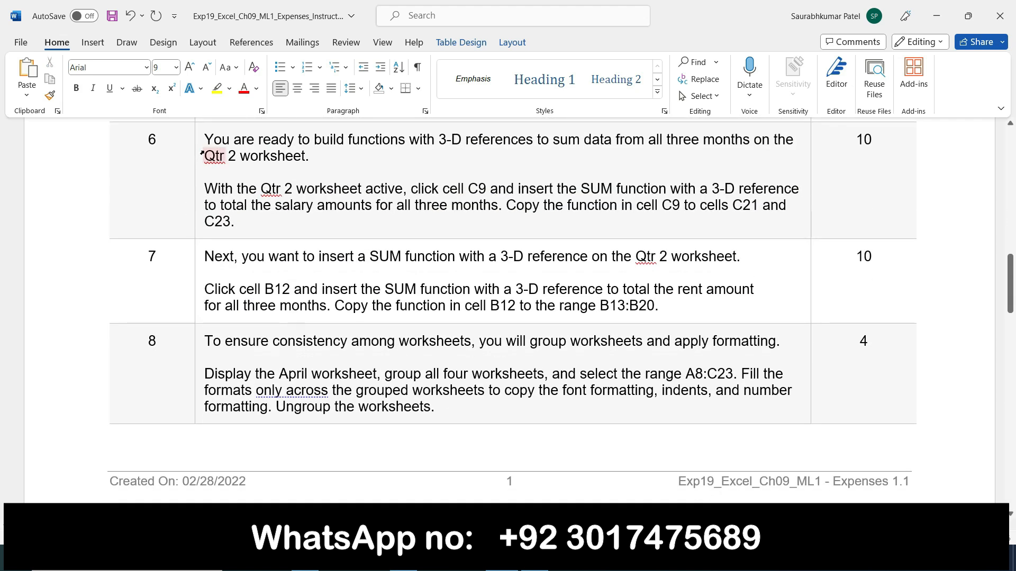
pyautogui.click(199, 142)
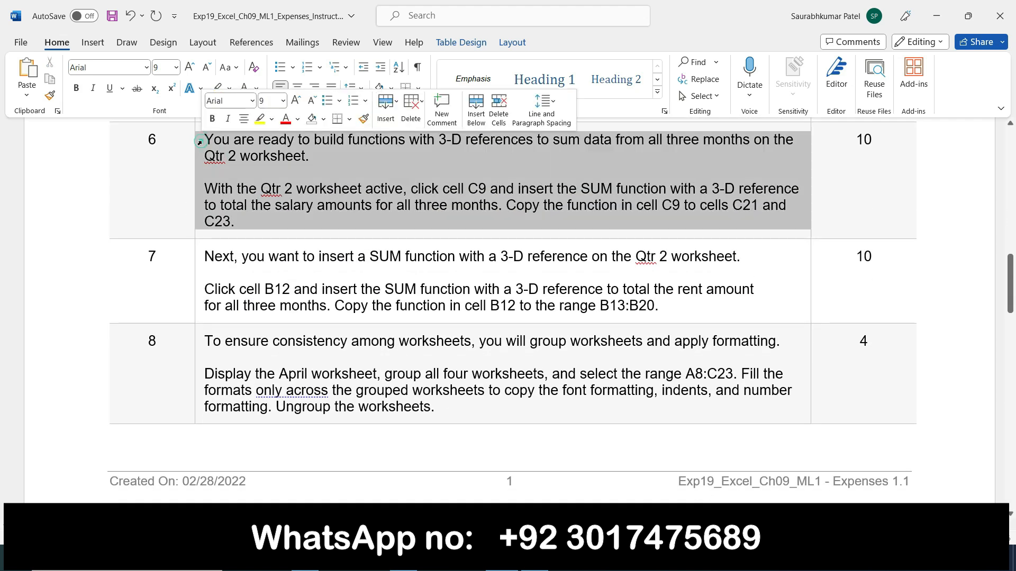
pyautogui.click(211, 118)
pyautogui.click(260, 118)
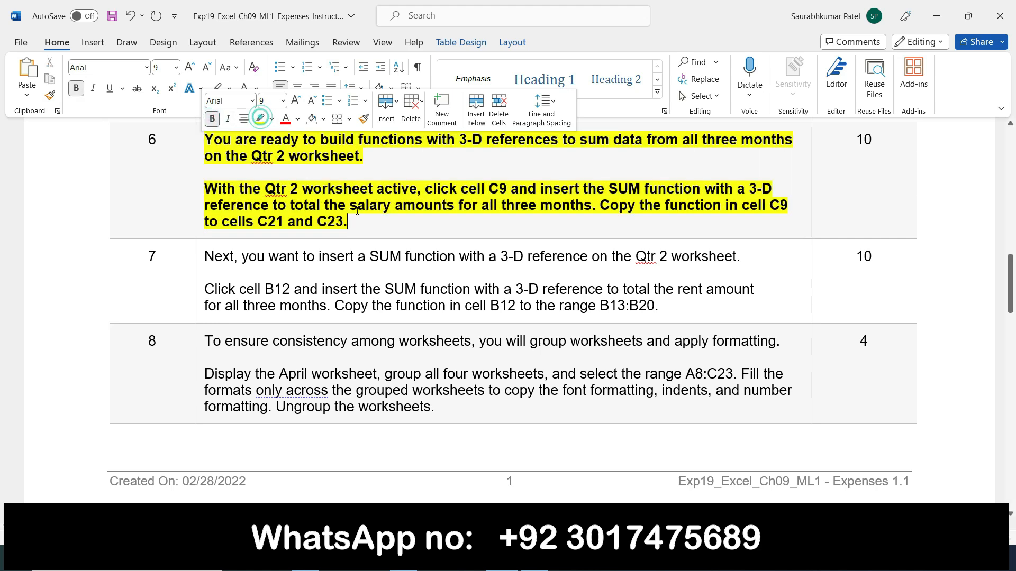
# - Read instruction 6 in Word on the 3-D SUM function and compare it with the Qtr 2 worksheet in Excel
pyautogui.scroll(-10, 403, 306)
pyautogui.scroll(-10, 404, 305)
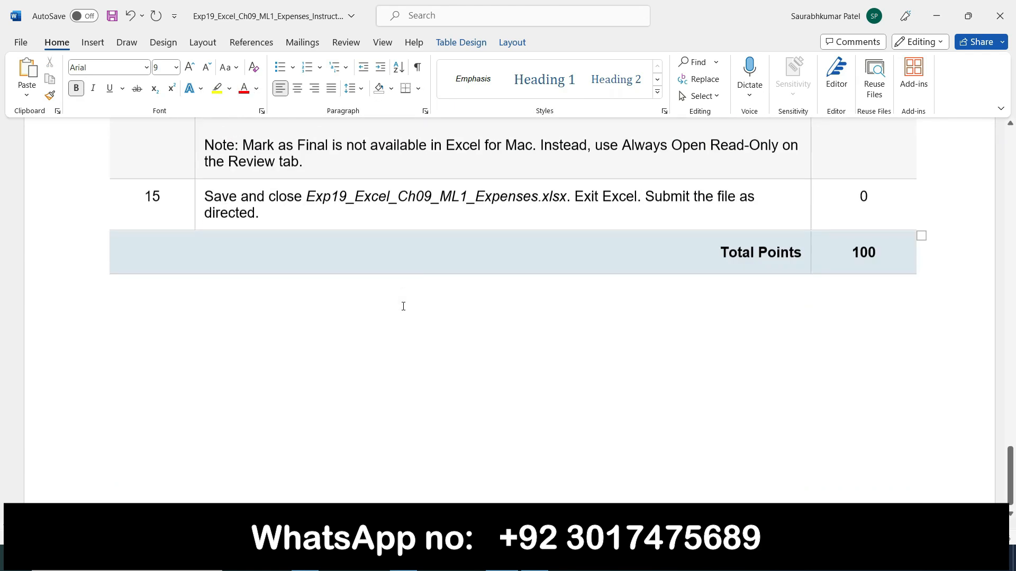
pyautogui.scroll(15, 403, 305)
pyautogui.scroll(5, 404, 311)
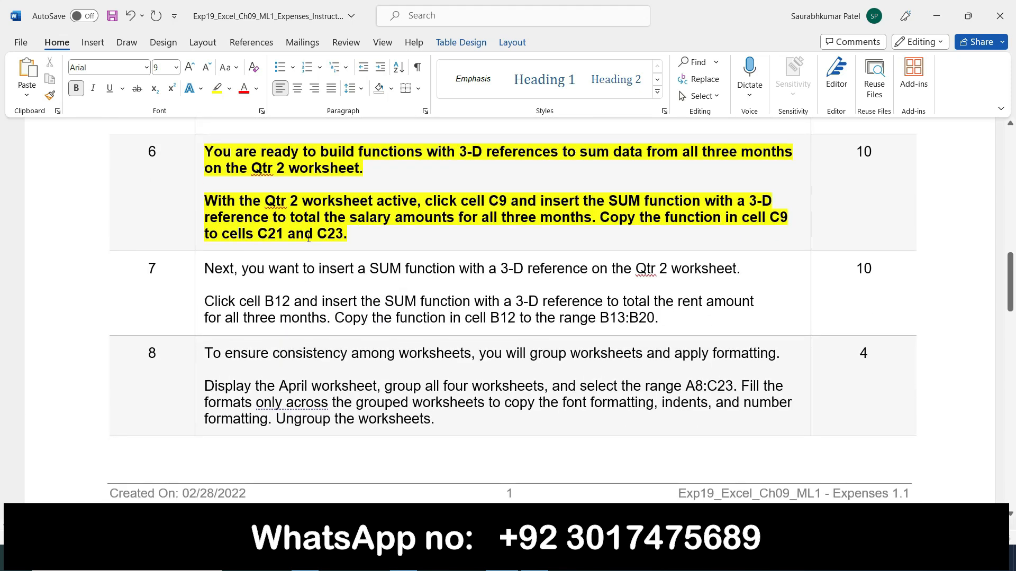
pyautogui.click(535, 558)
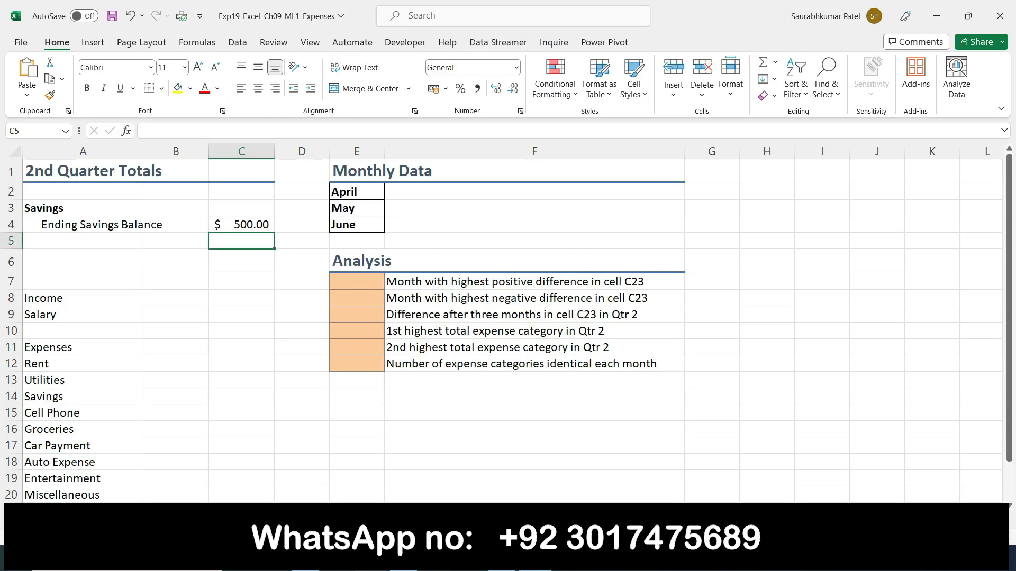
pyautogui.click(502, 558)
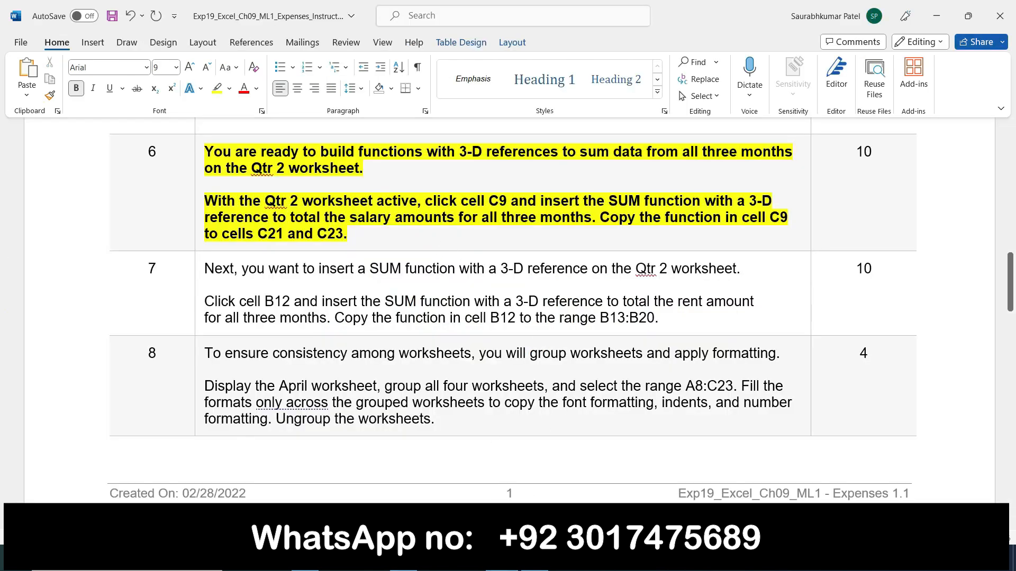
pyautogui.click(534, 558)
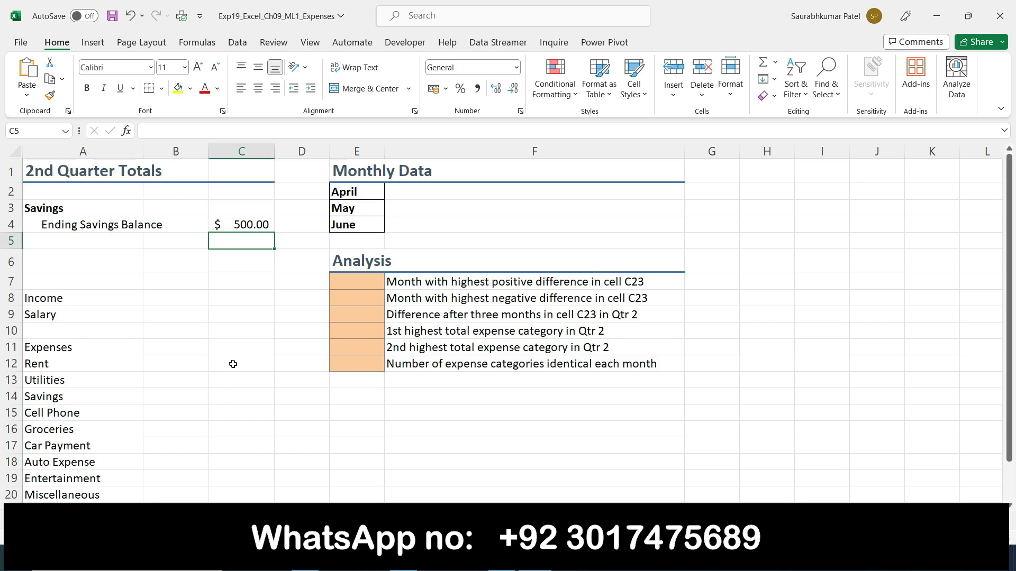
# - Begin a SUM function in cell C9 of the Qtr 2 worksheet with the reference April!C9, rechecking instruction 6 in Word
pyautogui.click(235, 321)
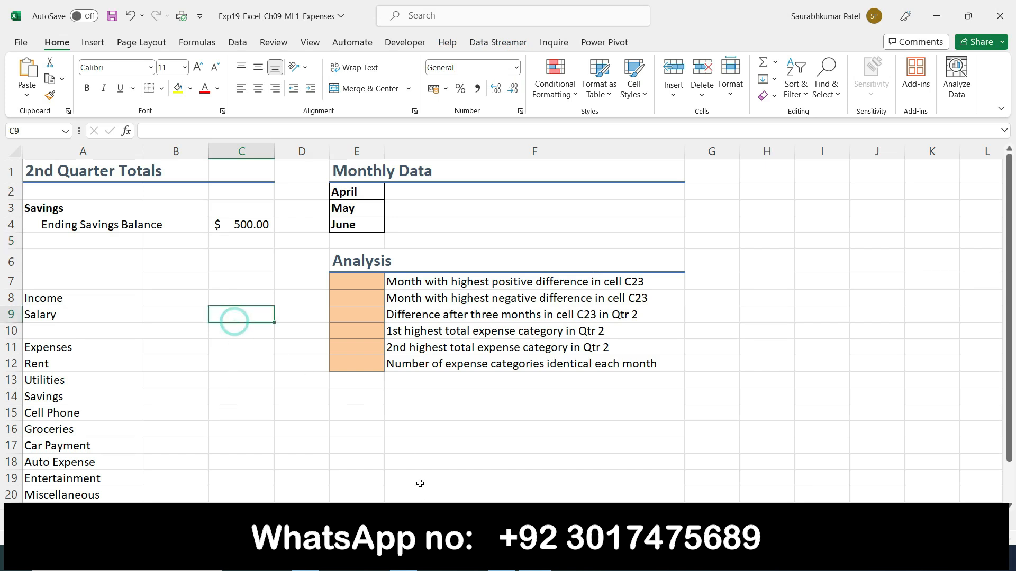
pyautogui.click(502, 558)
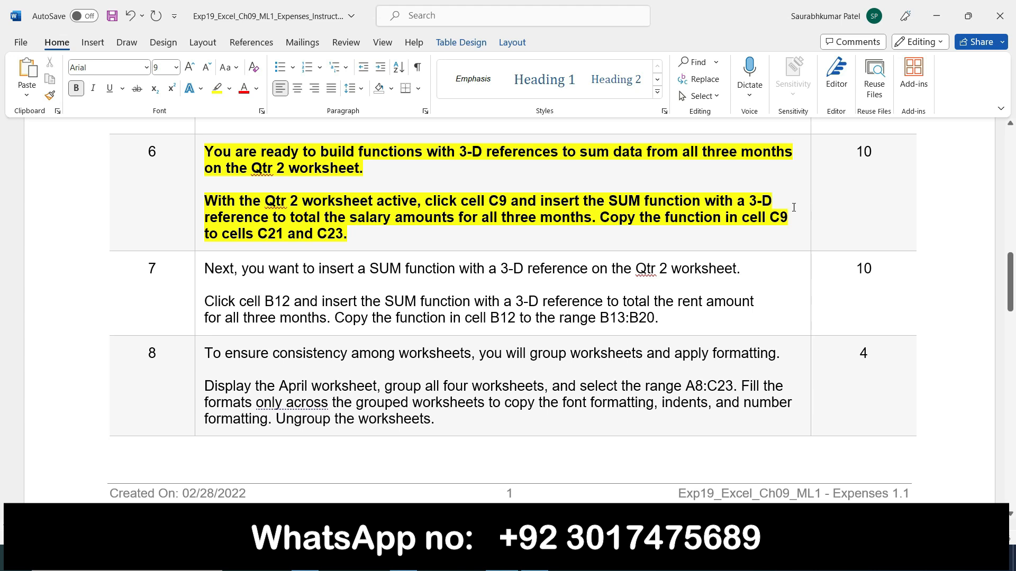
pyautogui.click(534, 558)
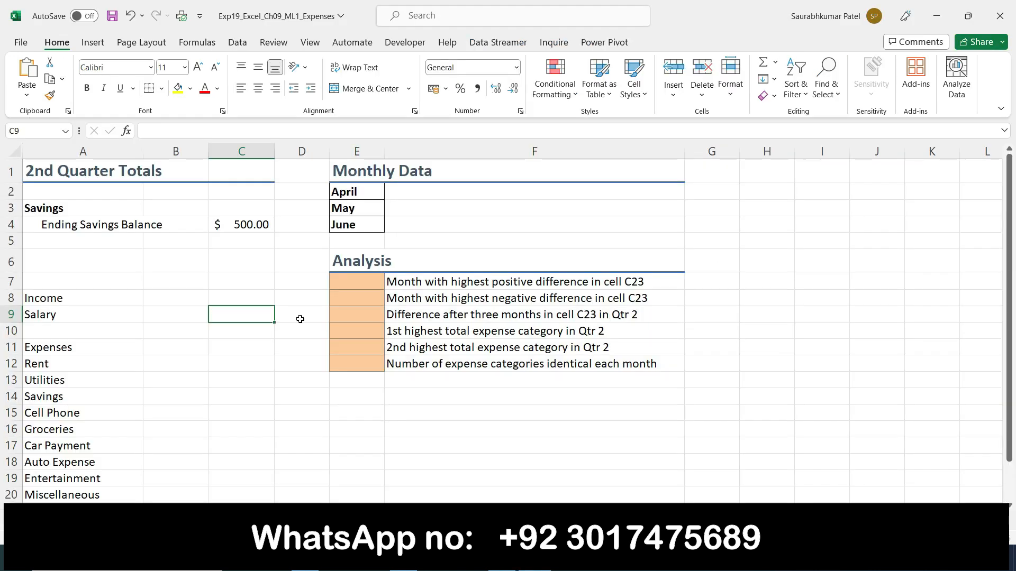
pyautogui.write('=sum')
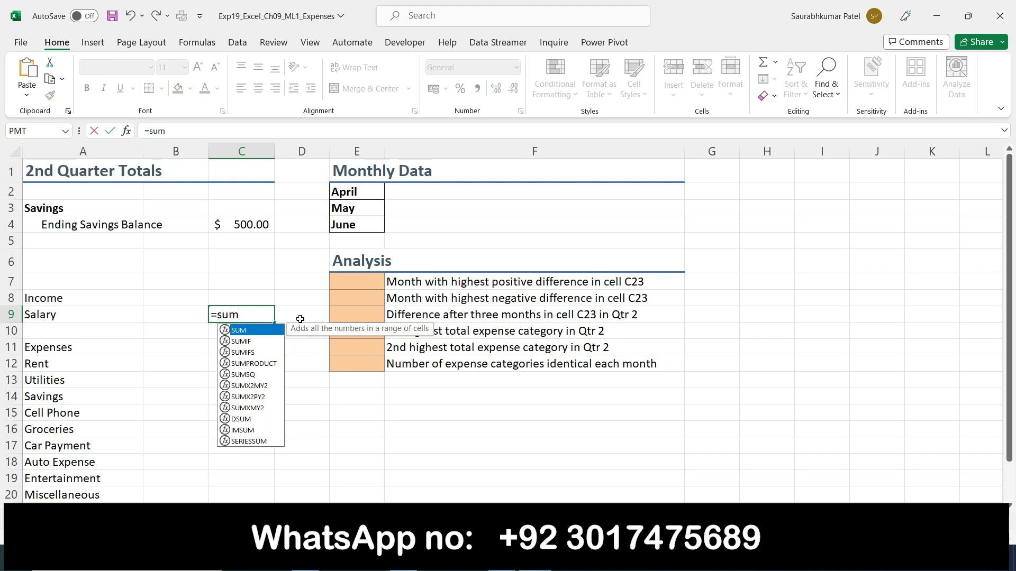
pyautogui.doubleClick(268, 331)
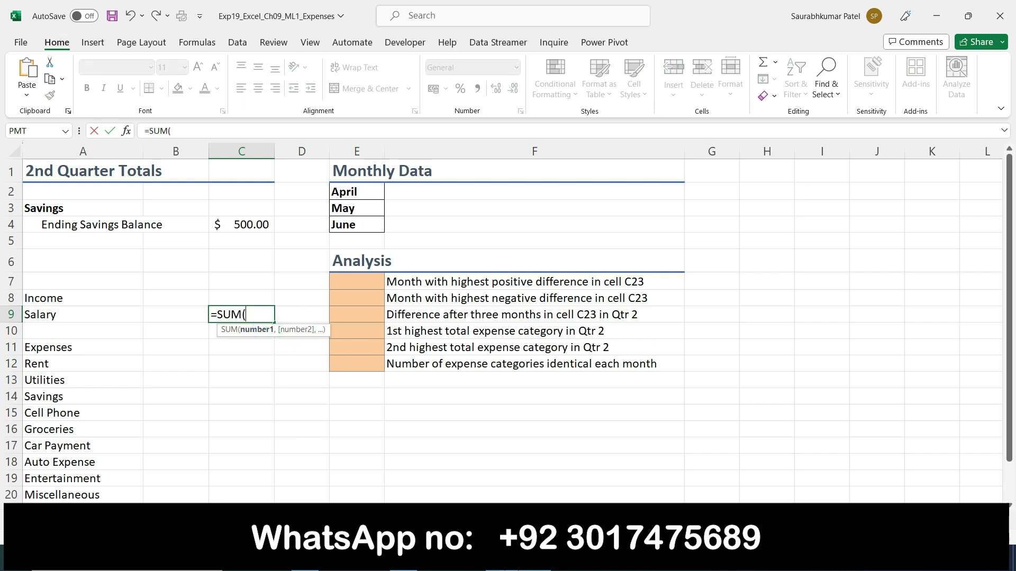
pyautogui.hotkey('alt', 'Tab')
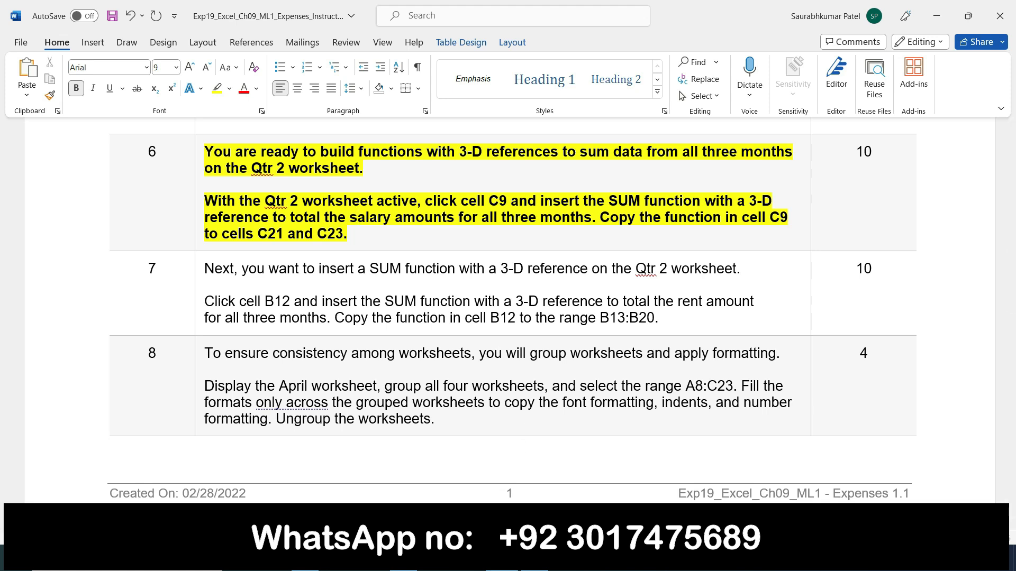
pyautogui.moveTo(501, 559)
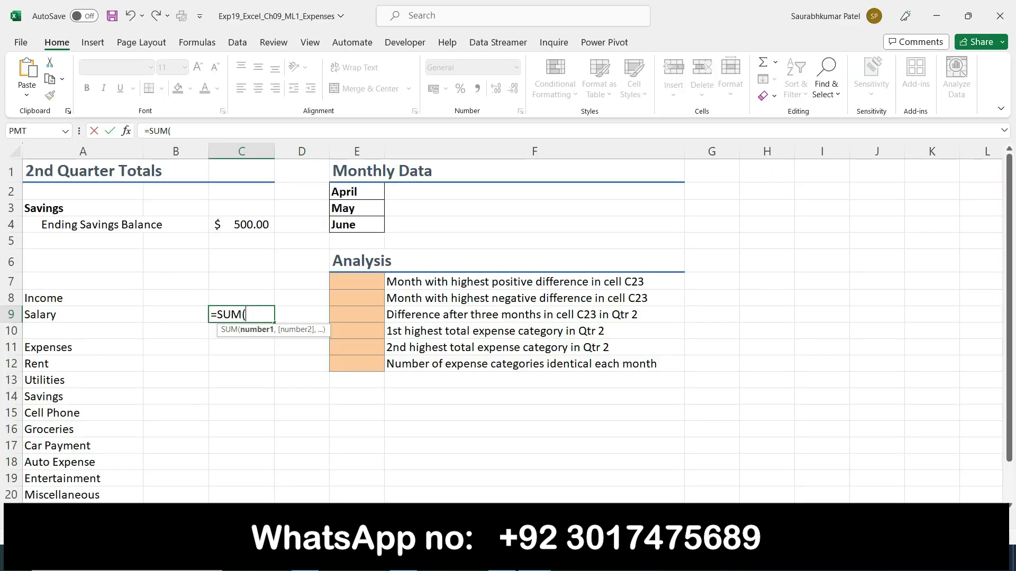
pyautogui.click(74, 520)
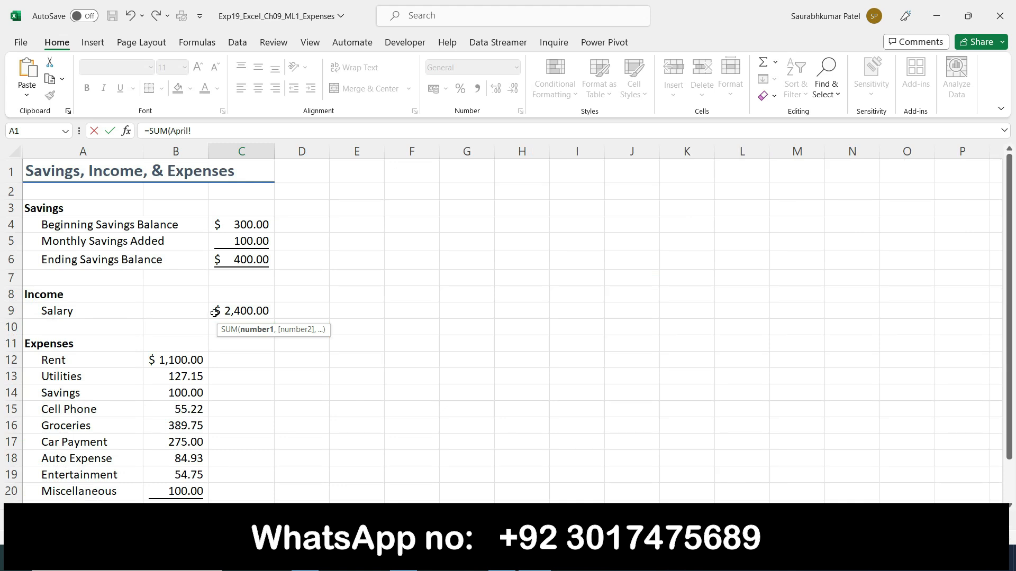
pyautogui.click(258, 312)
pyautogui.moveTo(502, 559)
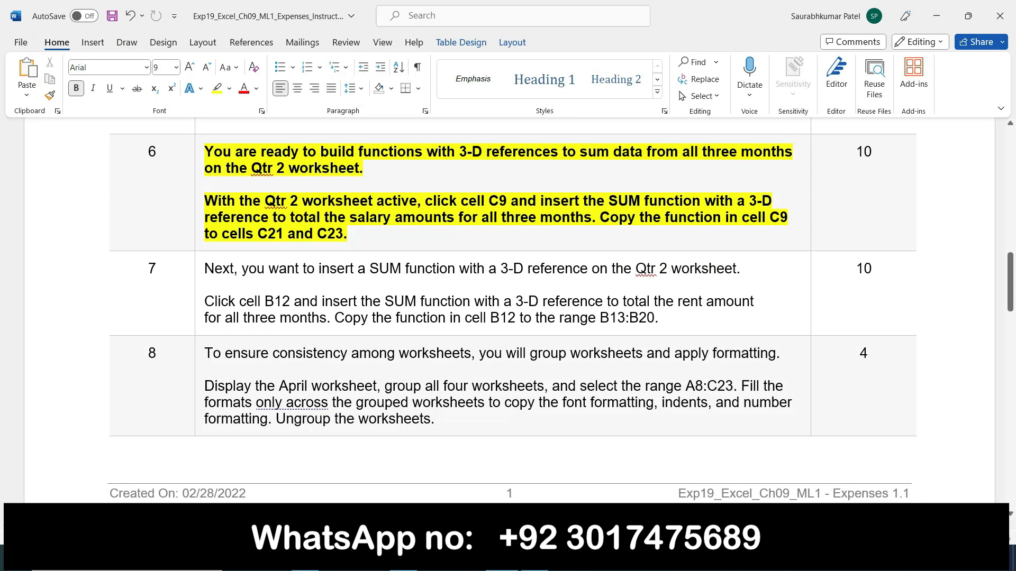
pyautogui.hotkey('alt', 'Tab')
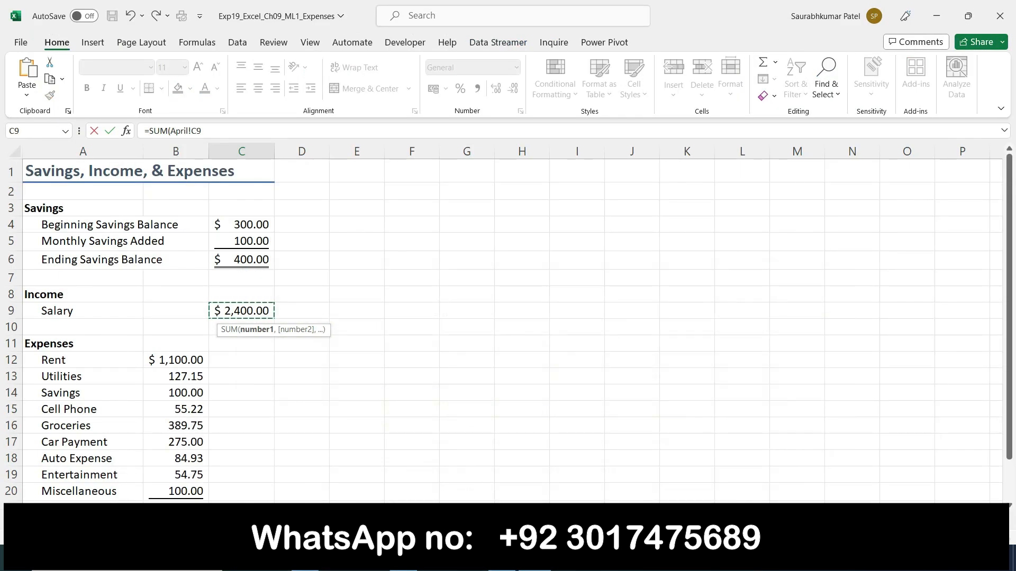
# - Extend the unfinished SUM formula after April!C9 with a colon, the reference May!C21 and another colon
pyautogui.hotkey('ctrl', 'pagedown')
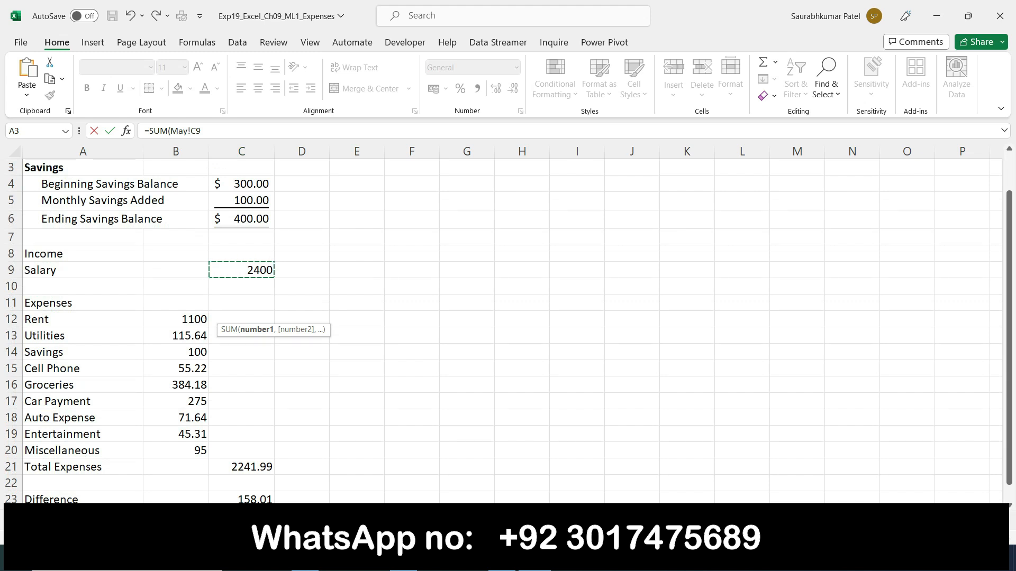
pyautogui.hotkey('ctrl', 'pageup')
pyautogui.click(221, 135)
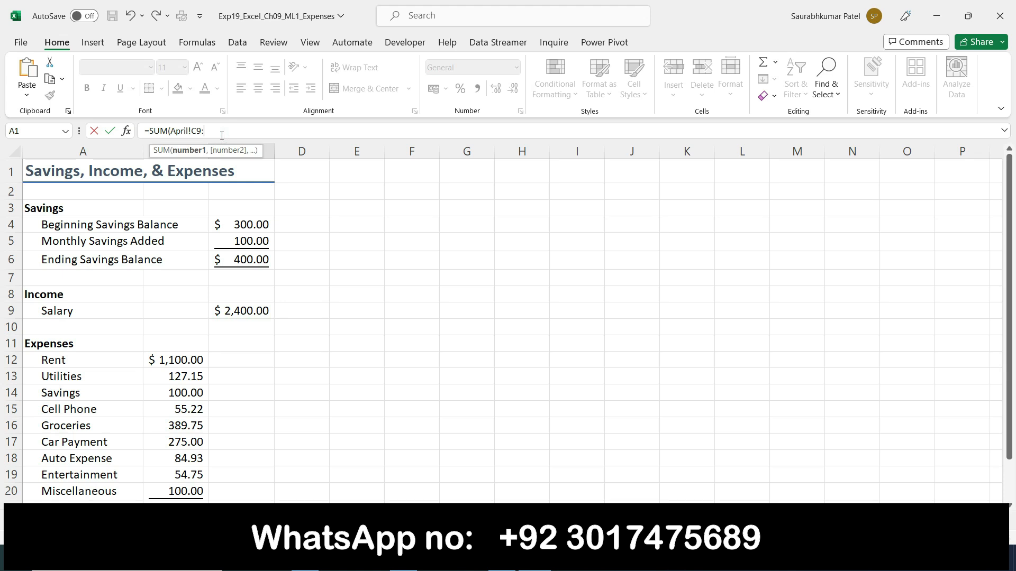
pyautogui.hotkey('alt', 'Tab')
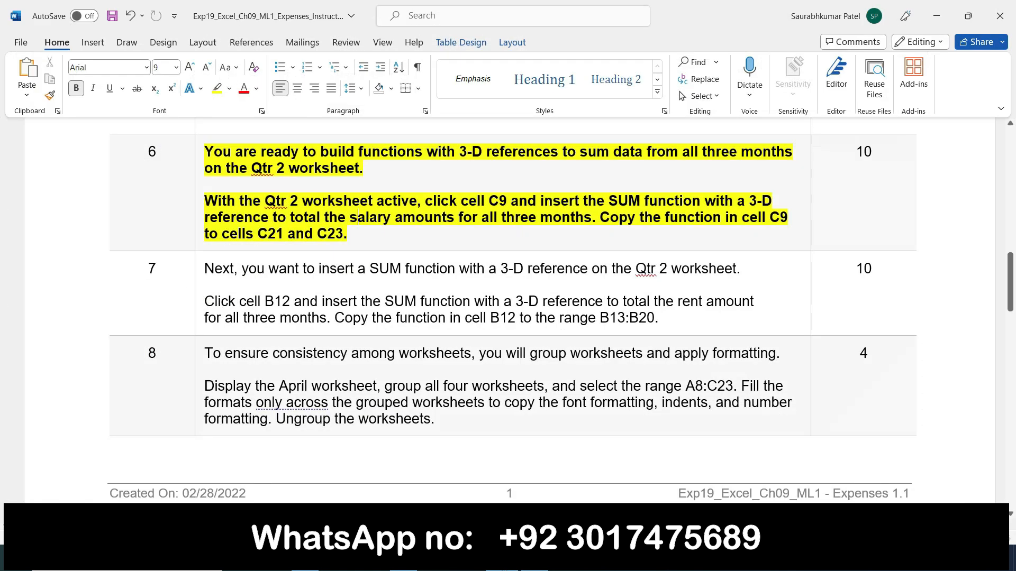
pyautogui.hotkey('alt', 'Tab')
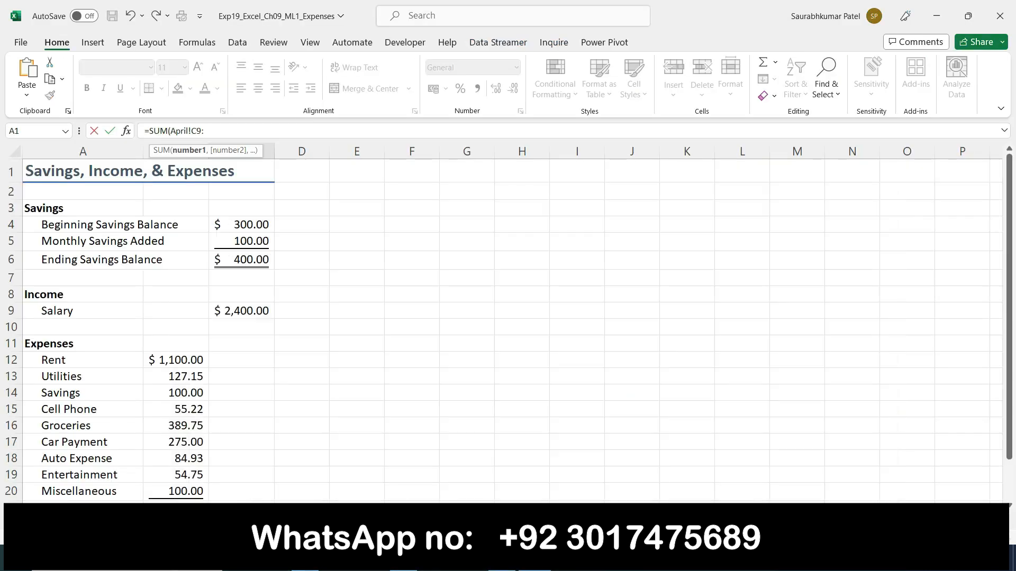
pyautogui.click(113, 517)
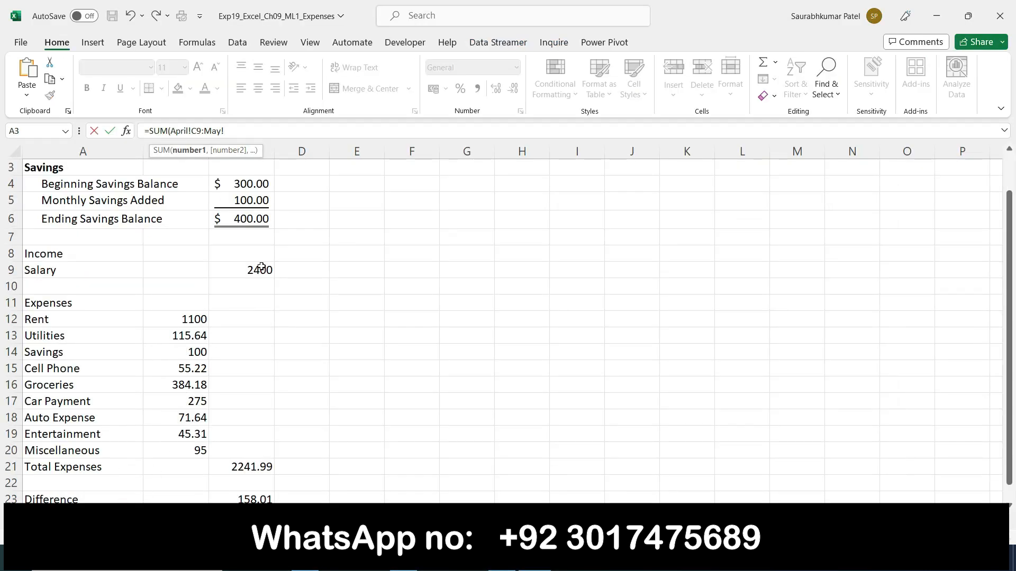
pyautogui.click(256, 466)
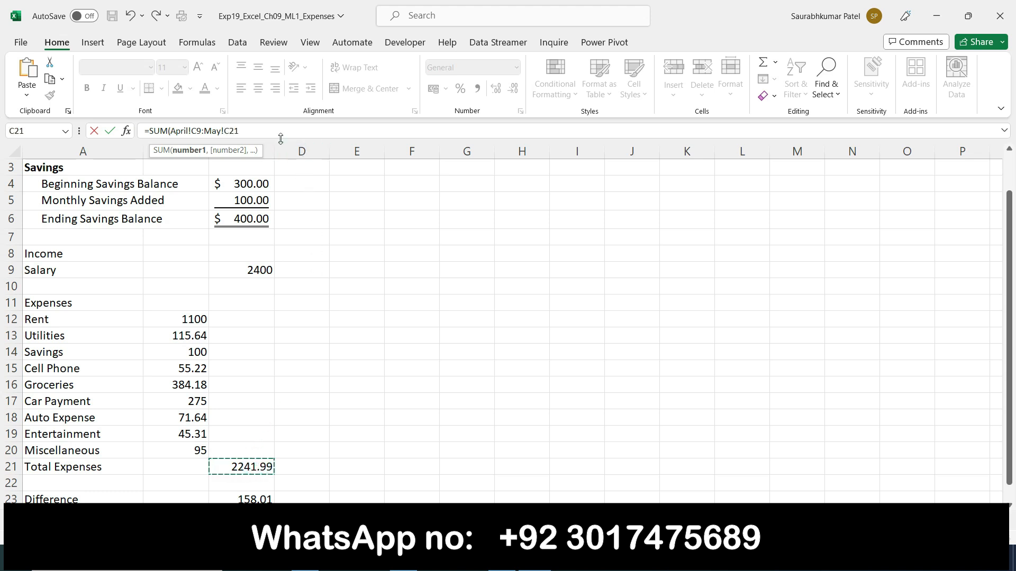
pyautogui.write(':C21')
pyautogui.press('BackSpace')
pyautogui.press('BackSpace')
pyautogui.press('BackSpace')
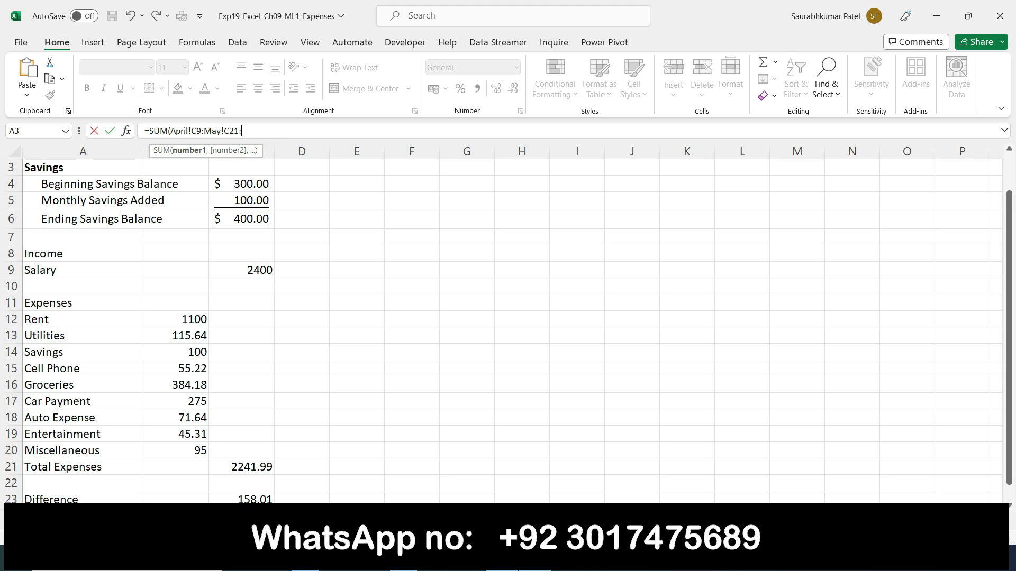
# - Add June!C23, enter the formula =SUM(April!C9:May!C21:June!C23) in cell C9 of Qtr 2, and reselect that cell
pyautogui.hotkey('alt', 'Tab')
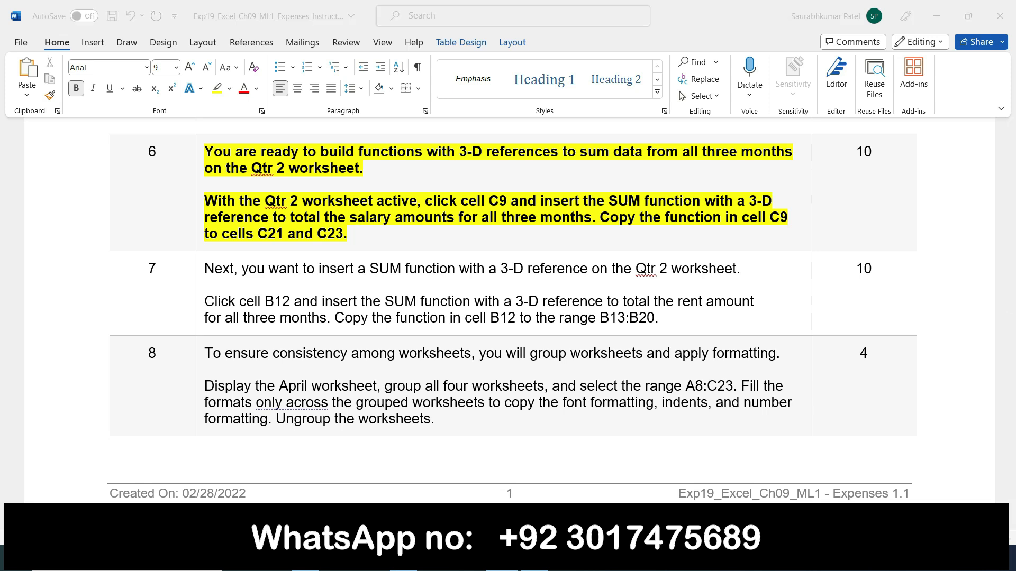
pyautogui.hotkey('alt', 'Tab')
pyautogui.click(153, 517)
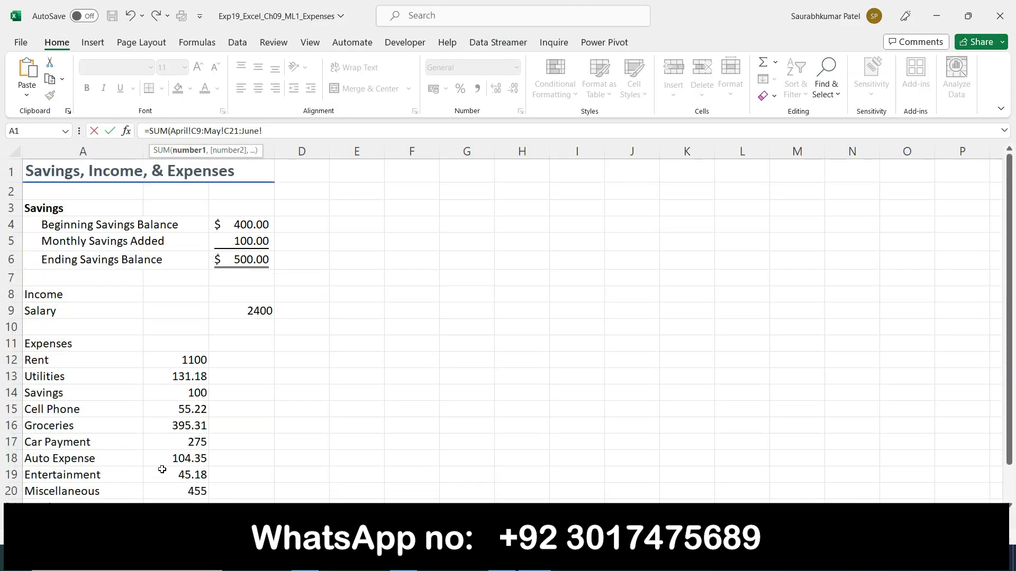
pyautogui.scroll(-3, 240, 433)
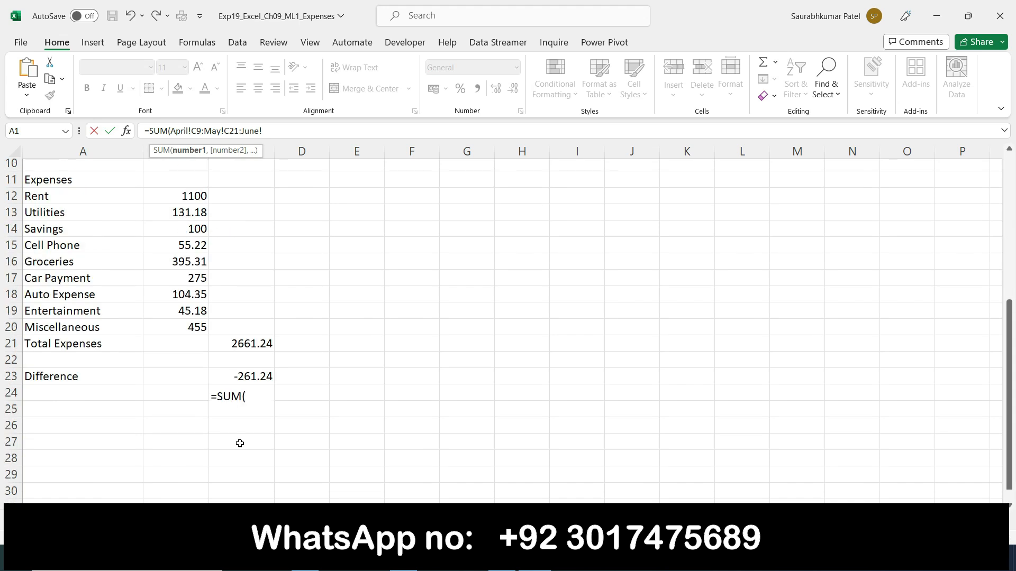
pyautogui.click(256, 377)
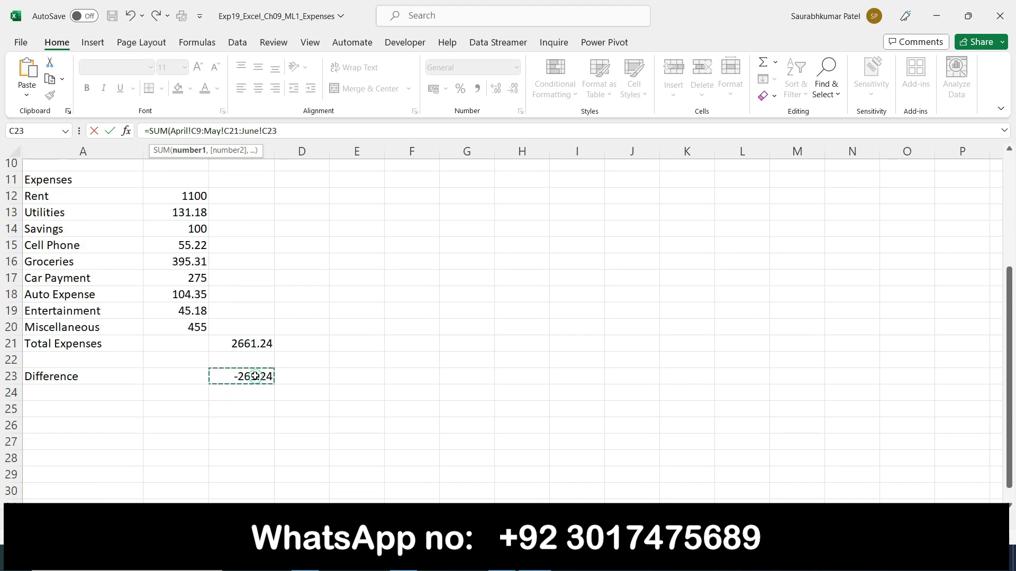
pyautogui.scroll(3, 307, 375)
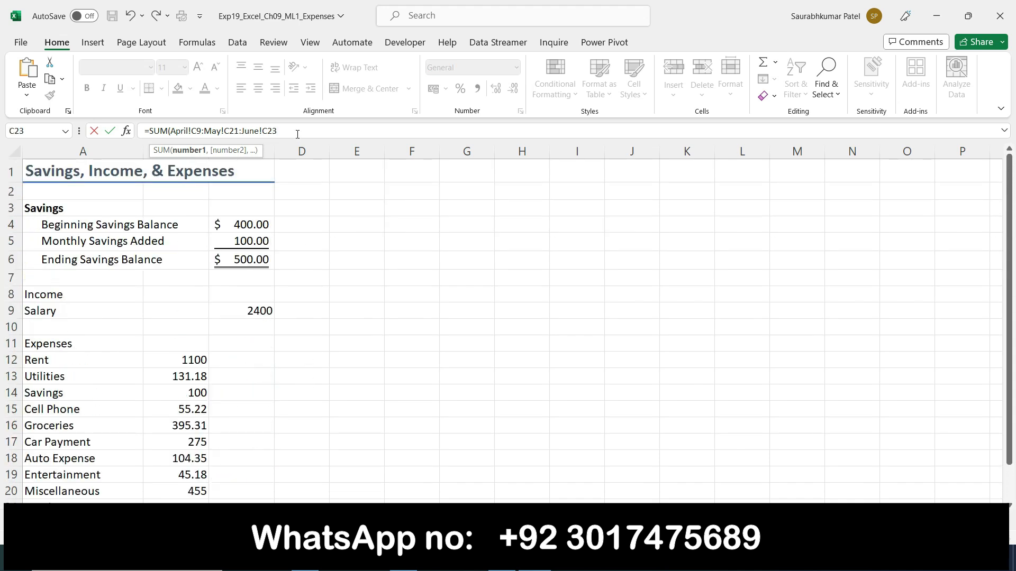
pyautogui.press('Return')
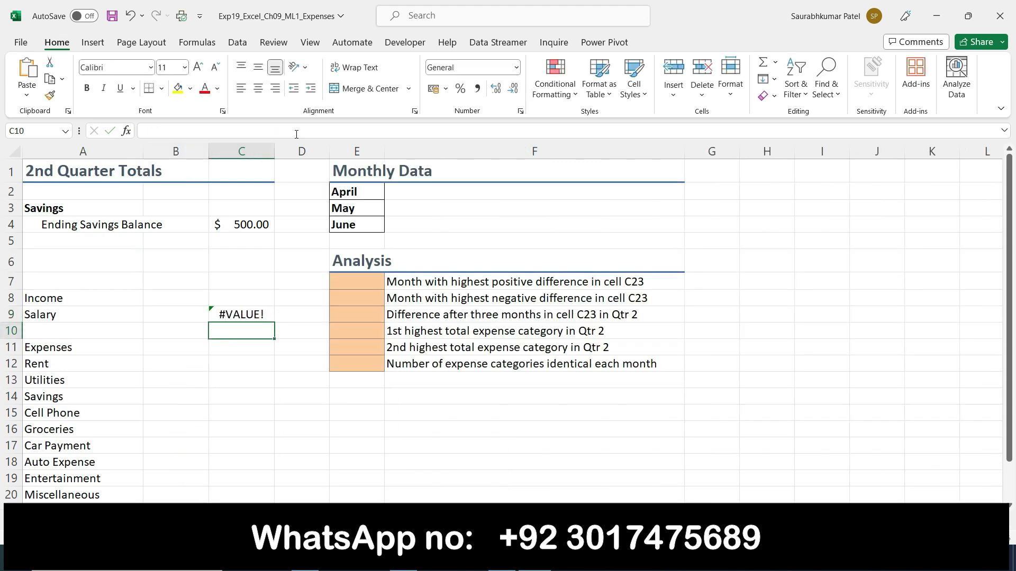
pyautogui.click(219, 315)
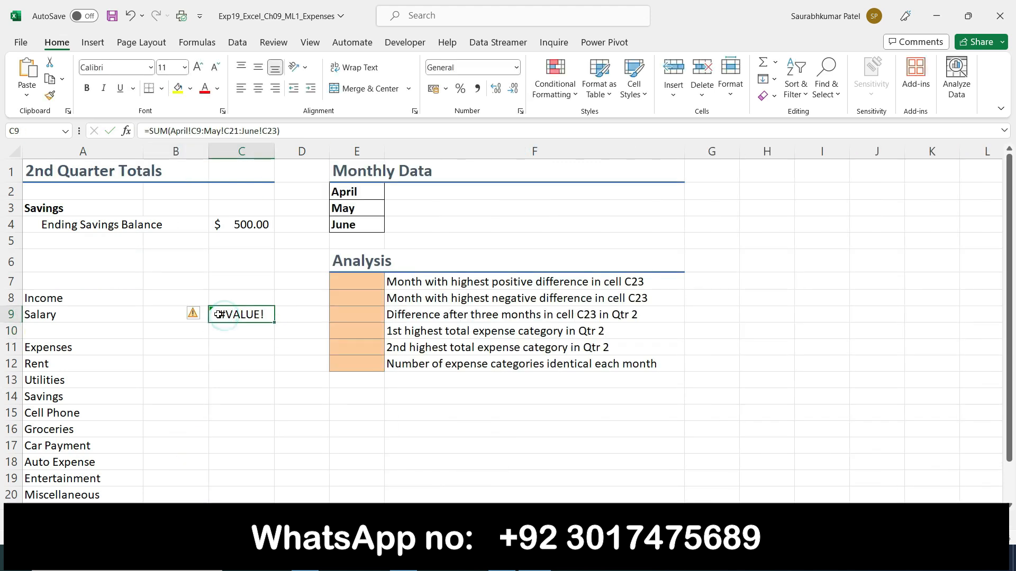
# - Check the error options for the formula in cell C9 of the Qtr 2 worksheet and dismiss them
pyautogui.click(194, 316)
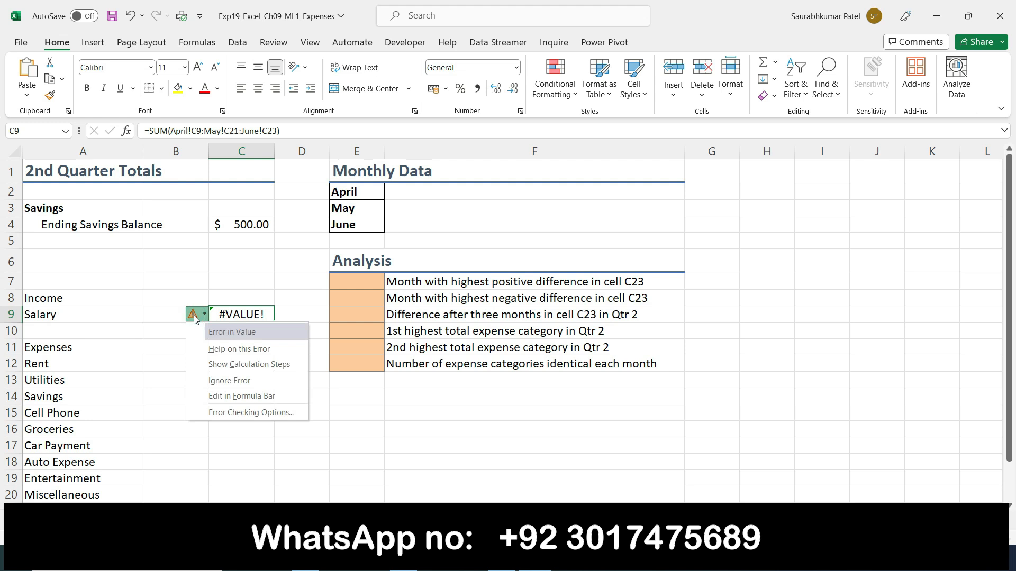
pyautogui.click(339, 463)
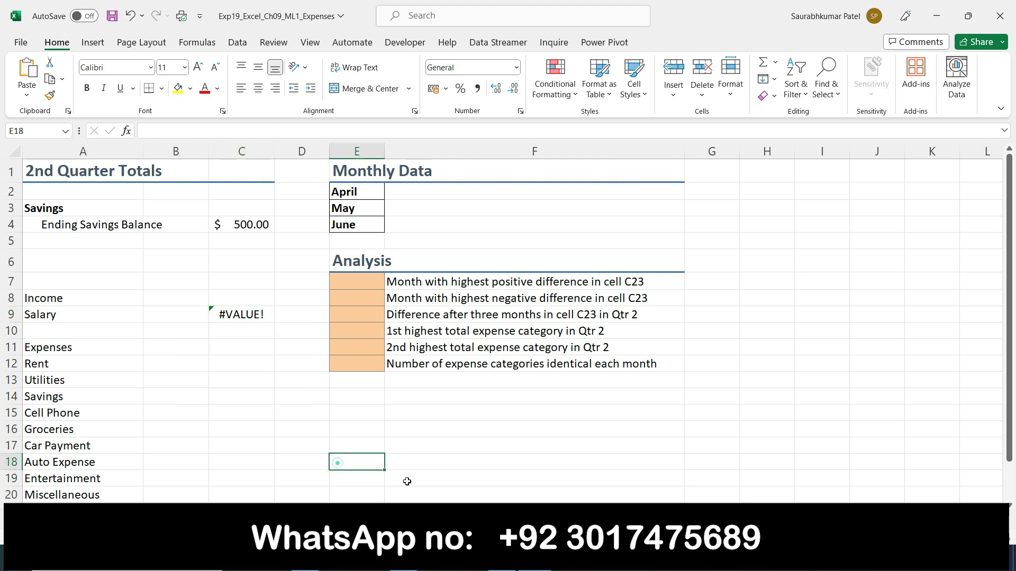
# - Switch to the Word instructions and remove the bold and yellow highlighting from instruction 6
pyautogui.hotkey('alt', 'Tab')
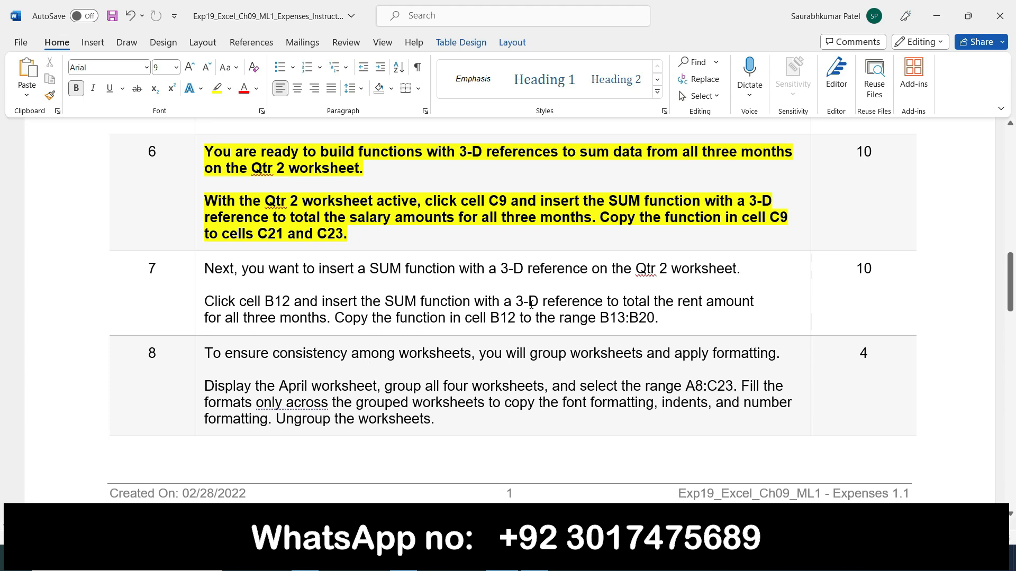
pyautogui.click(197, 161)
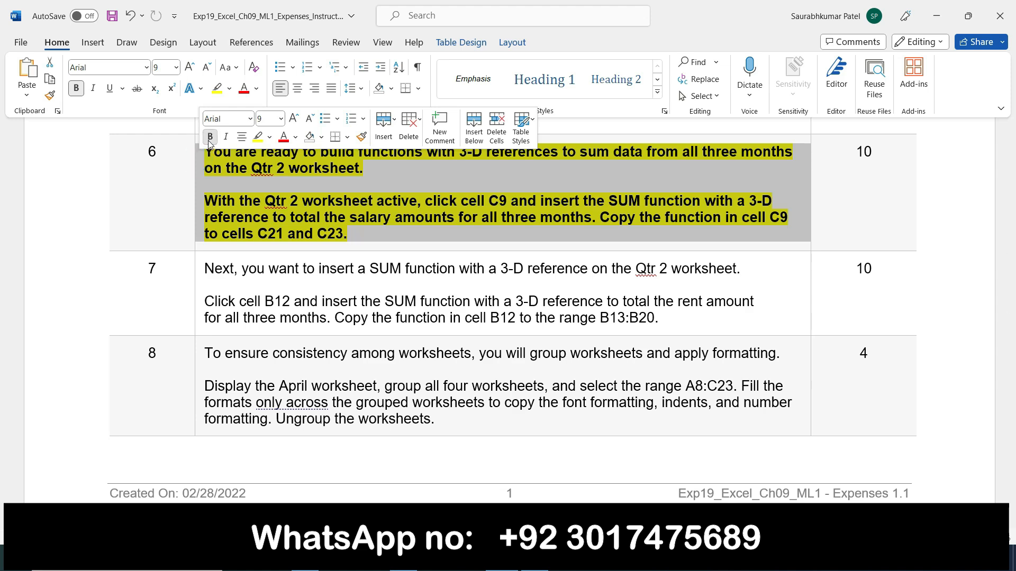
pyautogui.hotkey('ctrl', 'b')
pyautogui.click(263, 325)
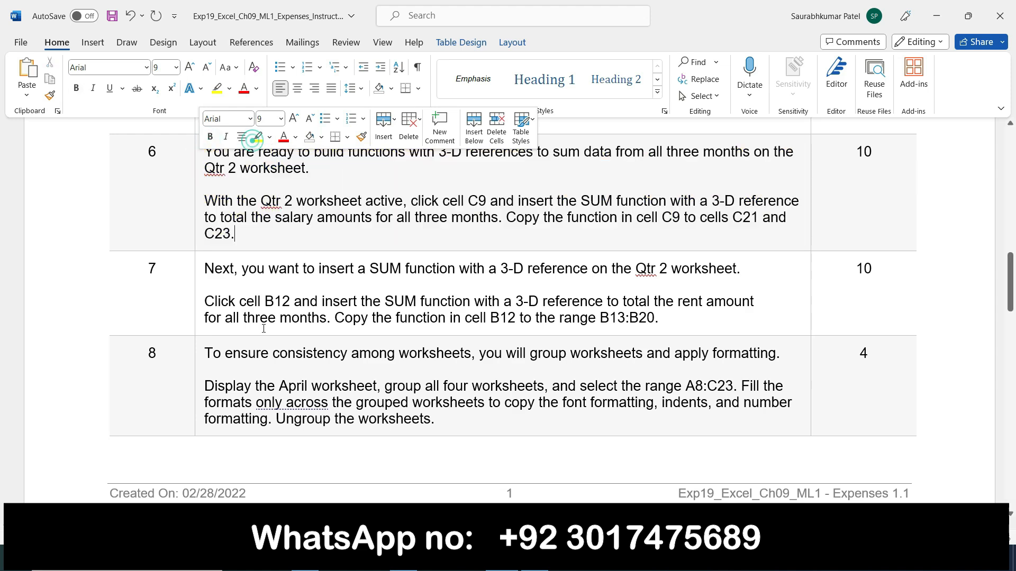
# - Look through the remaining Word instructions, then return to the project description at the start of the document
pyautogui.scroll(-5, 264, 333)
pyautogui.scroll(-15, 264, 333)
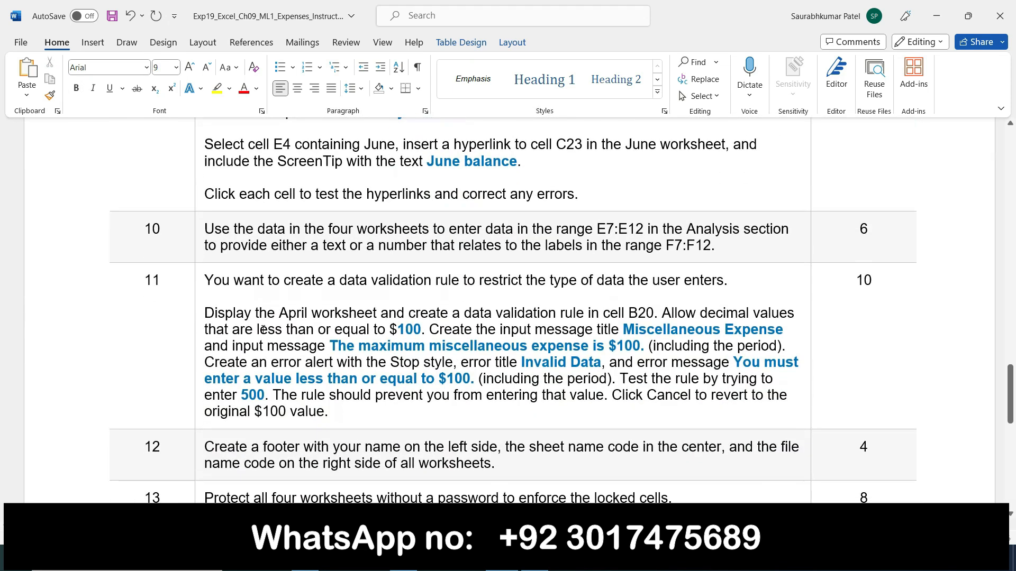
pyautogui.scroll(20, 263, 330)
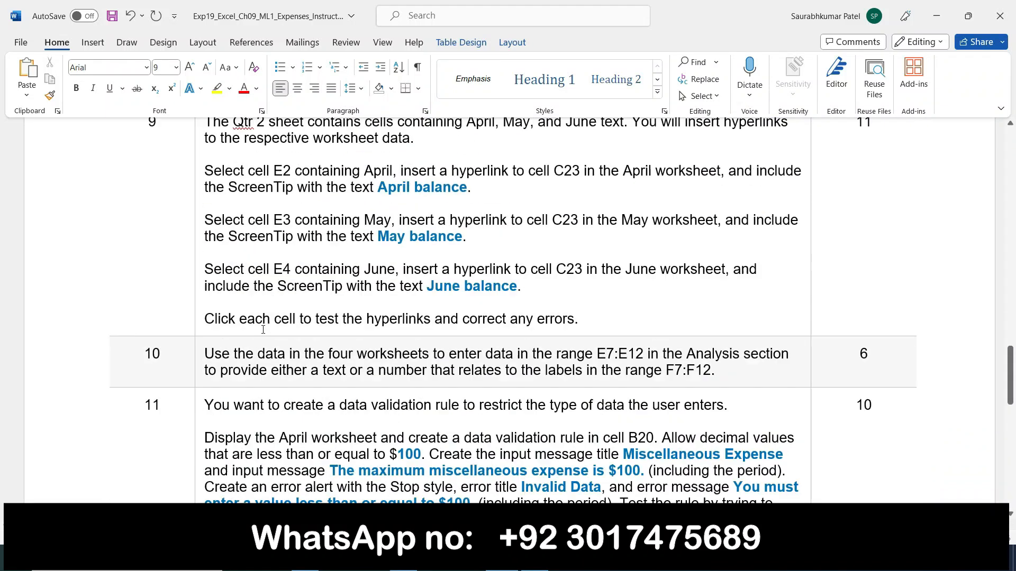
pyautogui.scroll(10, 263, 330)
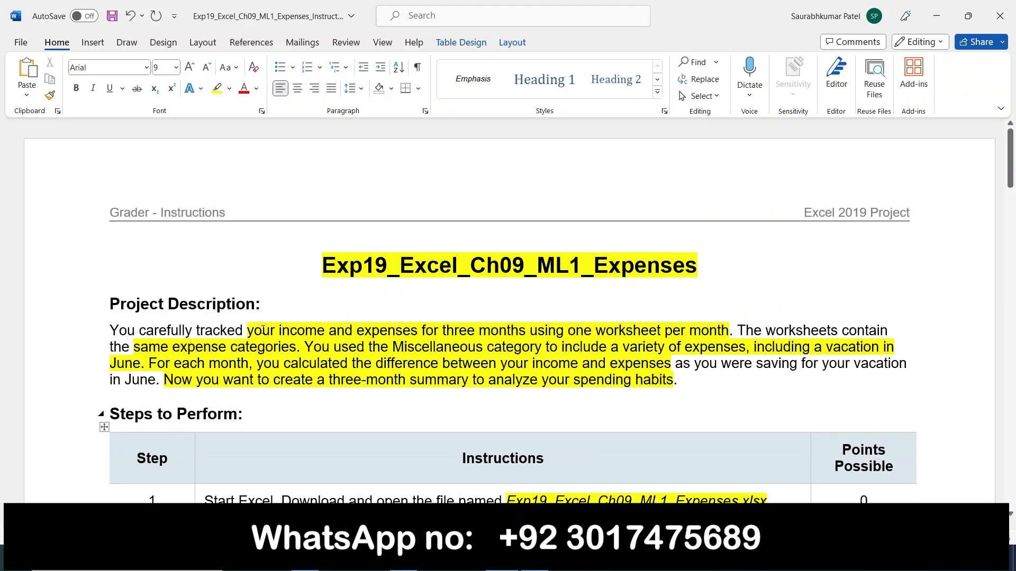
pyautogui.scroll(-2, 263, 330)
# - Switch to Excel and compare the April, May, June and Qtr 2 worksheets
pyautogui.click(534, 559)
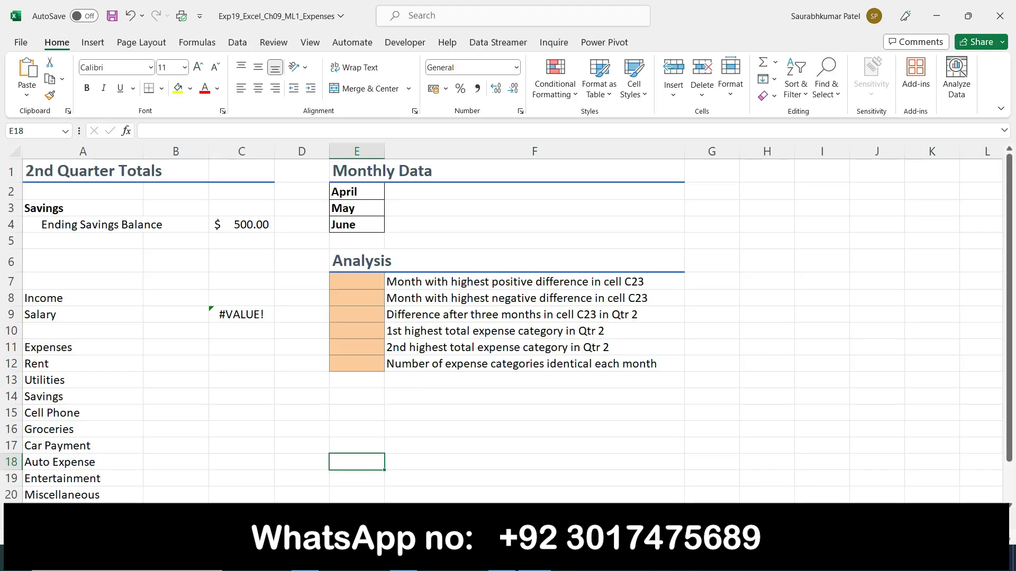
pyautogui.click(163, 514)
pyautogui.click(122, 514)
pyautogui.click(82, 513)
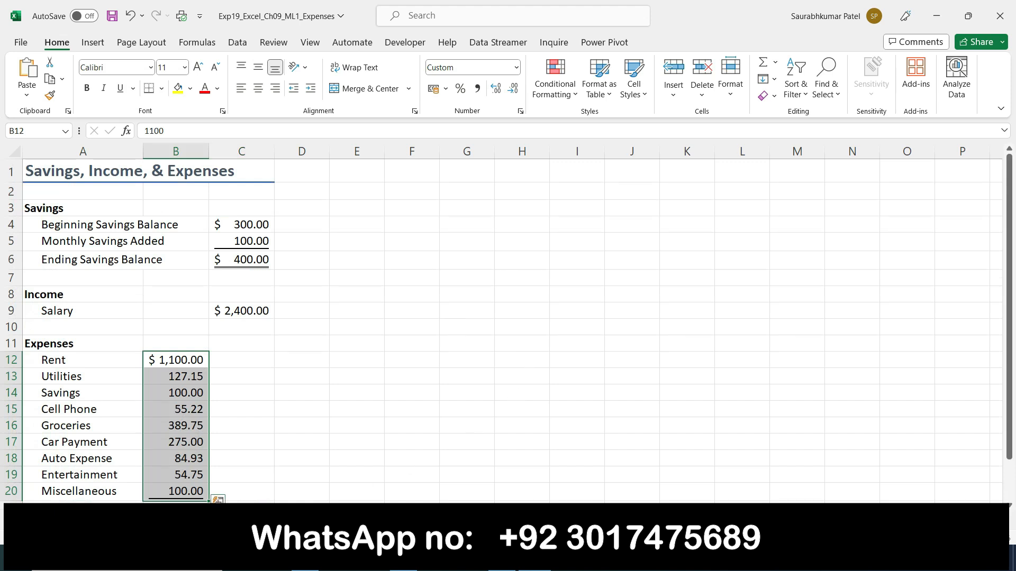
pyautogui.click(204, 514)
pyautogui.click(163, 514)
pyautogui.click(123, 514)
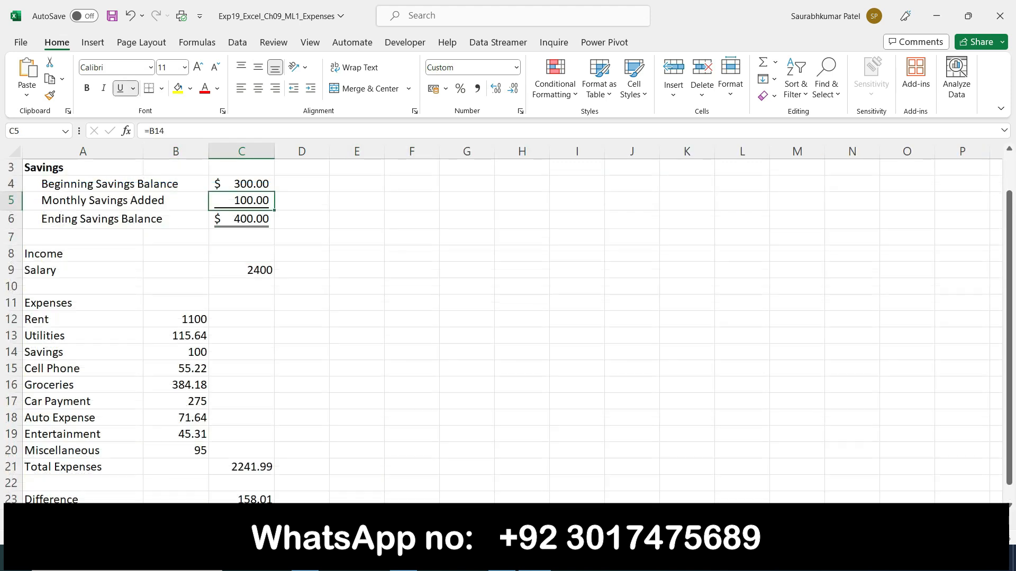
pyautogui.click(82, 513)
# - Switch back to Word and review the project description and the first instructions
pyautogui.click(502, 559)
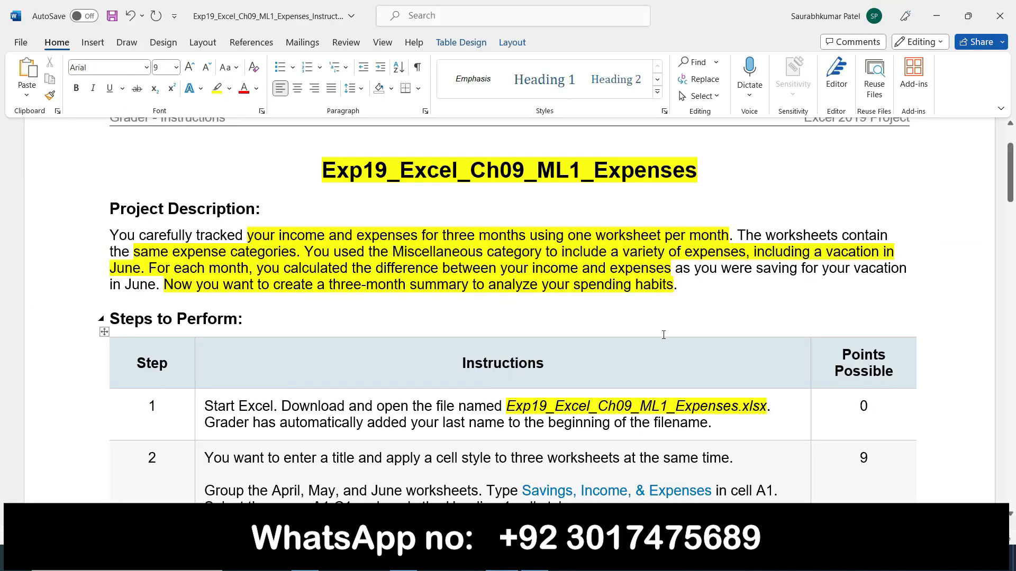
pyautogui.scroll(-6, 663, 334)
pyautogui.scroll(6, 663, 339)
pyautogui.scroll(-1, 662, 342)
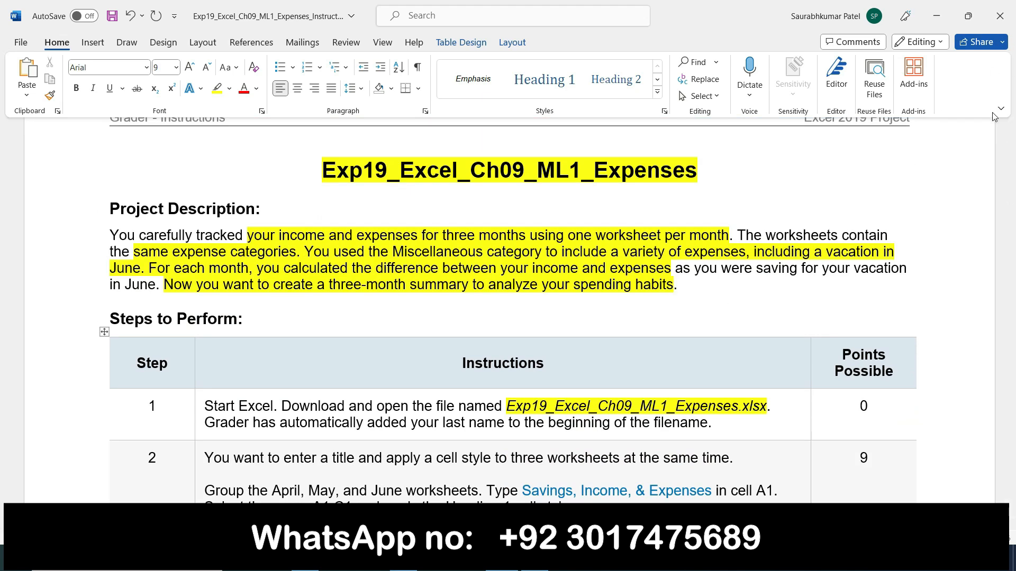
pyautogui.click(1010, 124)
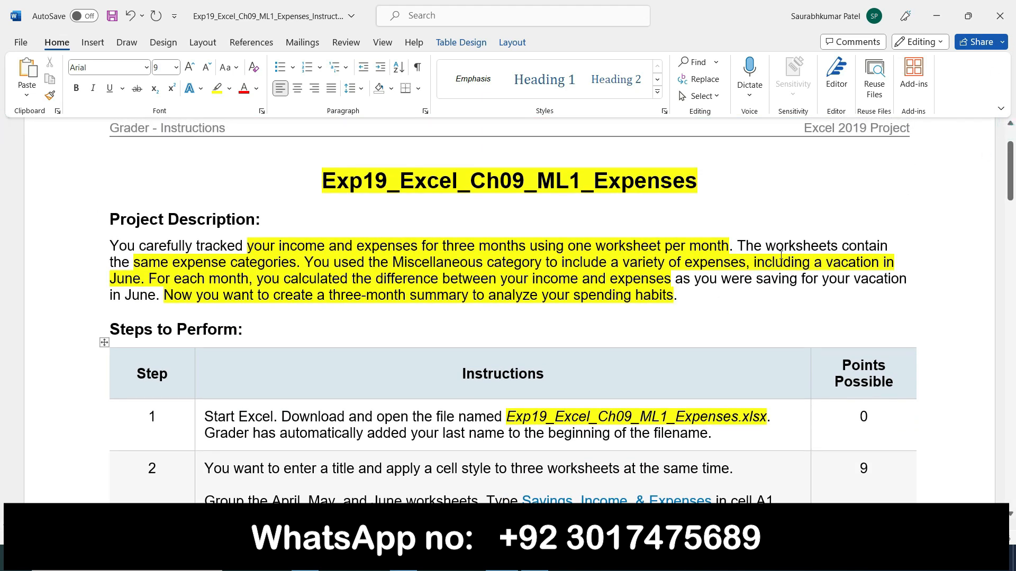